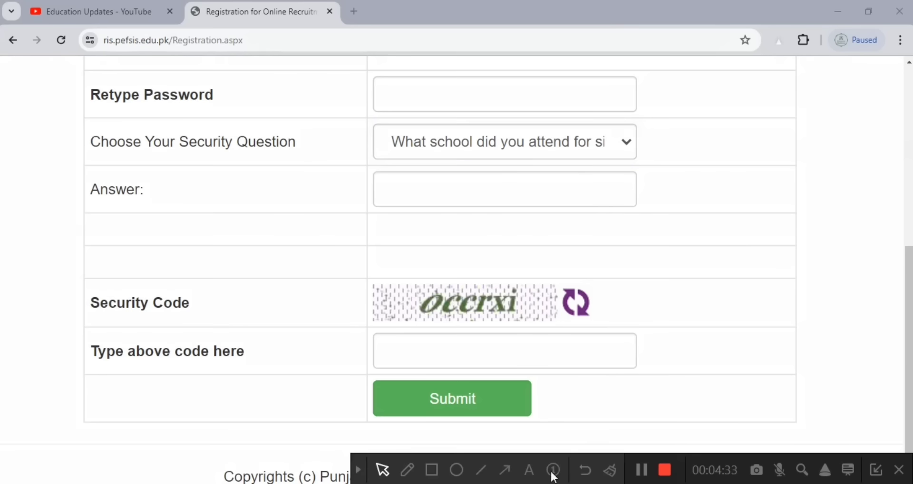
- Mark the Security Code label with a red rectangle, clear it, and outline the code image and its entry field
{"action": "left_click", "coordinate": [431, 470]}
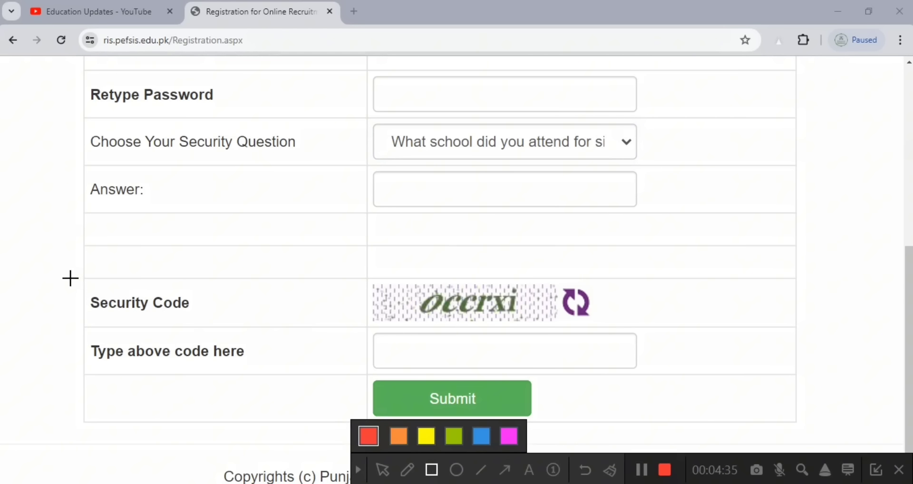
{"action": "left_click_drag", "start_coordinate": [71, 279], "coordinate": [218, 321]}
{"action": "left_click", "coordinate": [610, 469]}
{"action": "mouse_move", "coordinate": [342, 275]}
{"action": "left_mouse_down"}
{"action": "mouse_move", "coordinate": [536, 320]}
{"action": "mouse_move", "coordinate": [615, 324]}
{"action": "left_mouse_up"}
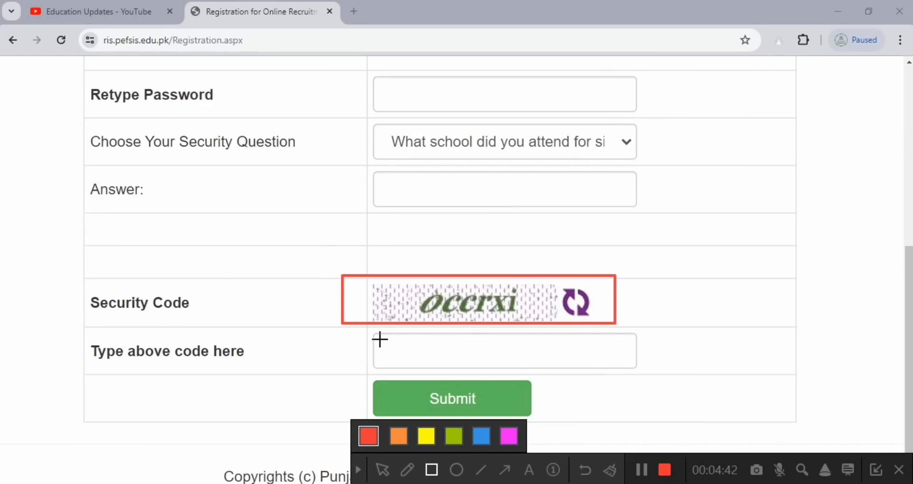
{"action": "mouse_move", "coordinate": [367, 328]}
{"action": "left_mouse_down"}
{"action": "mouse_move", "coordinate": [407, 354]}
{"action": "mouse_move", "coordinate": [680, 371]}
{"action": "left_mouse_up"}
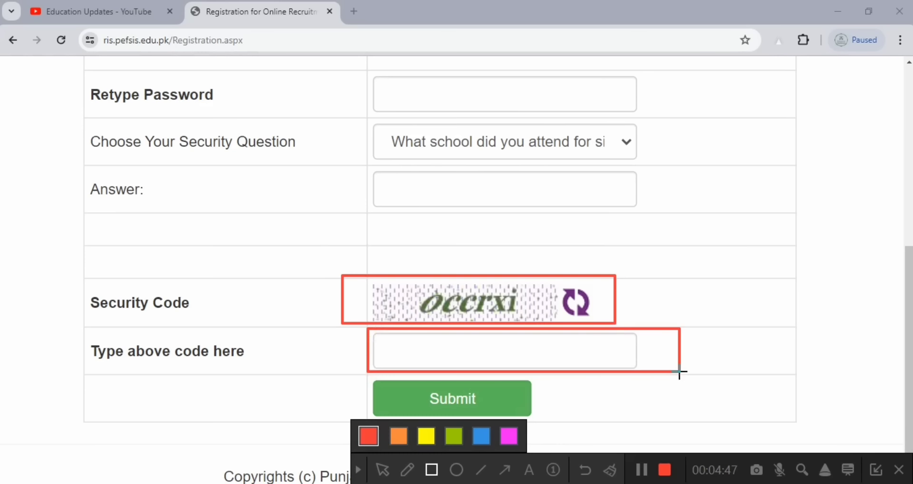
- Clear the existing markings and outline the registration form's Submit button with a red rectangle
{"action": "left_click", "coordinate": [610, 470]}
{"action": "left_click_drag", "start_coordinate": [339, 370], "coordinate": [565, 414]}
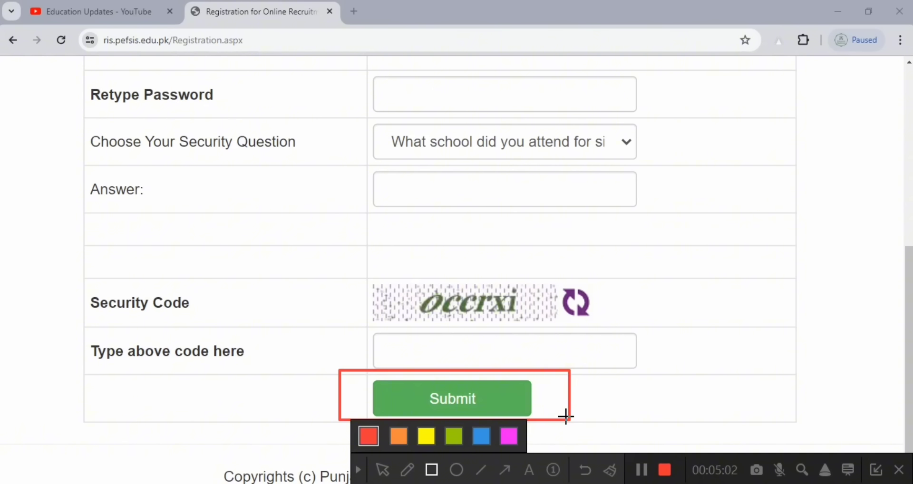
{"action": "left_click", "coordinate": [641, 471]}
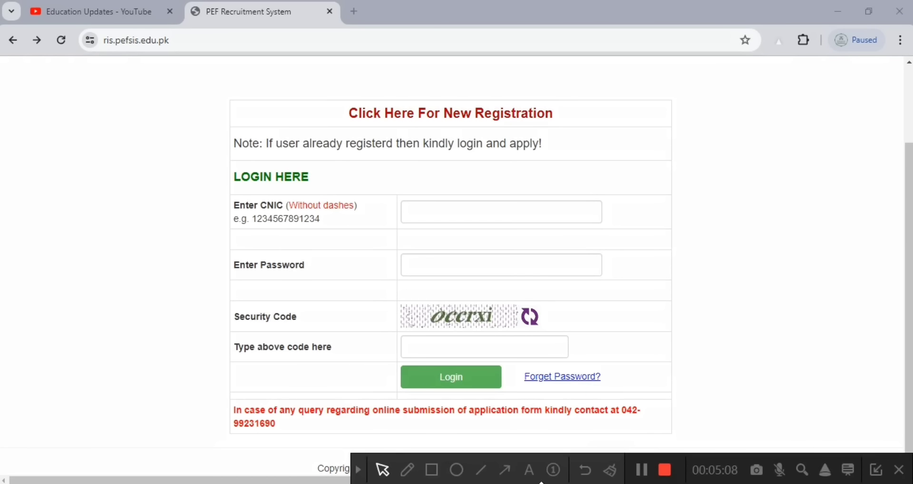
- Outline the LOGIN HERE heading, then the CNIC and password fields in red, and clear the markings
{"action": "left_click", "coordinate": [432, 470]}
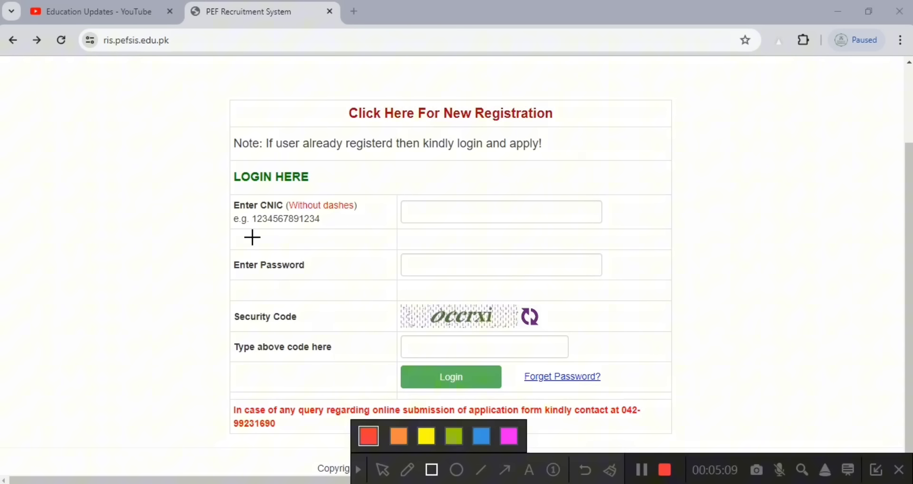
{"action": "left_click_drag", "start_coordinate": [204, 158], "coordinate": [352, 191]}
{"action": "left_click", "coordinate": [610, 469]}
{"action": "mouse_move", "coordinate": [389, 191]}
{"action": "left_mouse_down"}
{"action": "mouse_move", "coordinate": [543, 234]}
{"action": "mouse_move", "coordinate": [617, 234]}
{"action": "left_mouse_up"}
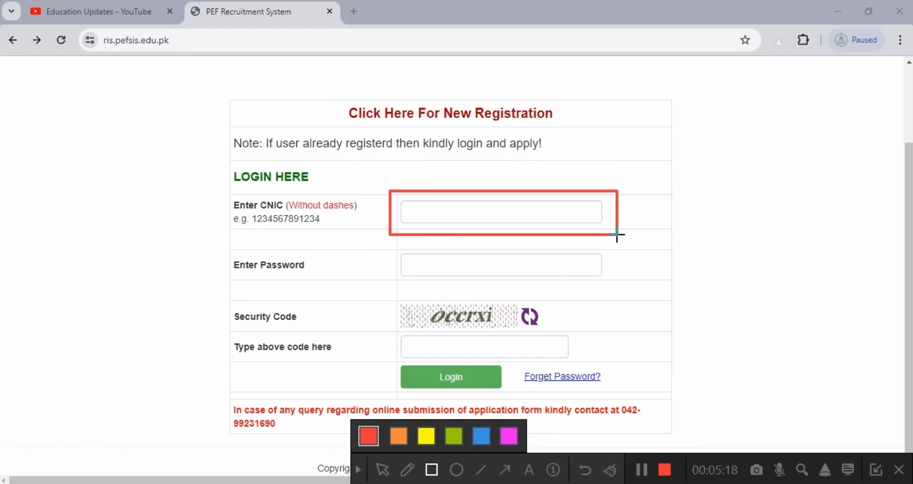
{"action": "mouse_move", "coordinate": [387, 246]}
{"action": "left_mouse_down"}
{"action": "mouse_move", "coordinate": [478, 285]}
{"action": "mouse_move", "coordinate": [622, 285]}
{"action": "left_mouse_up"}
{"action": "left_click", "coordinate": [611, 471]}
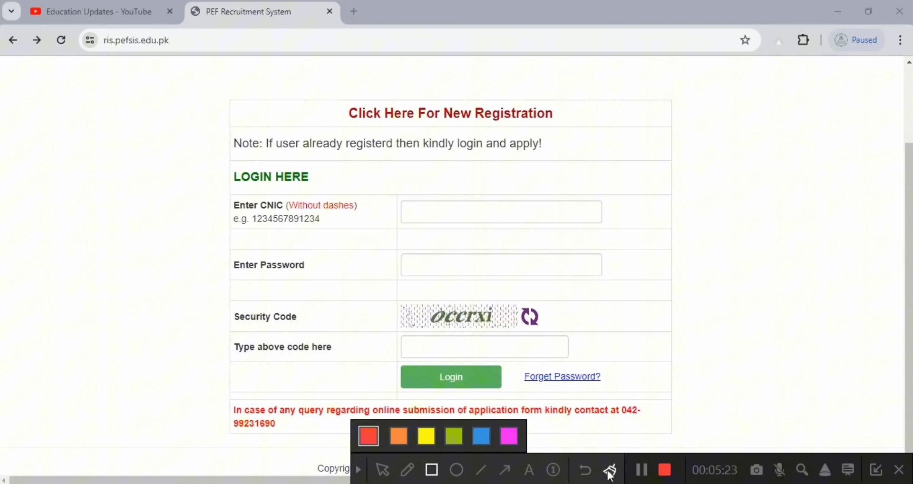
- Outline the login security code, its entry field and the Login button in red, and clear the markings
{"action": "mouse_move", "coordinate": [398, 295]}
{"action": "left_mouse_down"}
{"action": "mouse_move", "coordinate": [552, 338]}
{"action": "mouse_move", "coordinate": [563, 326]}
{"action": "left_mouse_up"}
{"action": "mouse_move", "coordinate": [396, 330]}
{"action": "left_mouse_down"}
{"action": "mouse_move", "coordinate": [404, 345]}
{"action": "mouse_move", "coordinate": [585, 367]}
{"action": "left_mouse_up"}
{"action": "left_click", "coordinate": [611, 471]}
{"action": "mouse_move", "coordinate": [392, 355]}
{"action": "left_mouse_down"}
{"action": "mouse_move", "coordinate": [402, 380]}
{"action": "mouse_move", "coordinate": [549, 405]}
{"action": "mouse_move", "coordinate": [517, 396]}
{"action": "left_mouse_up"}
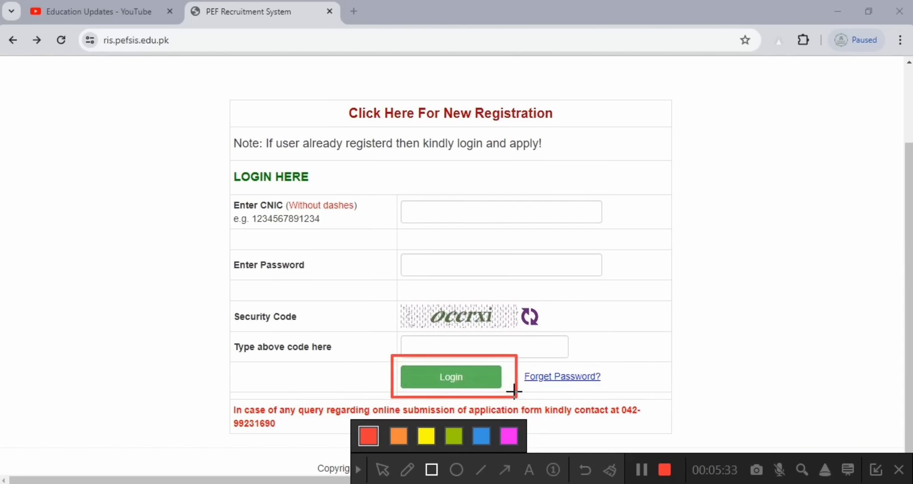
{"action": "left_click", "coordinate": [611, 470]}
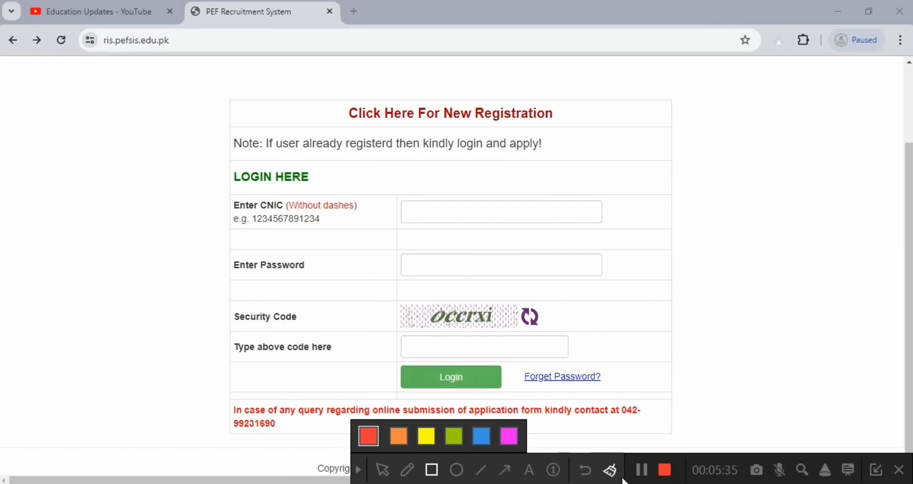
{"action": "left_click", "coordinate": [643, 471]}
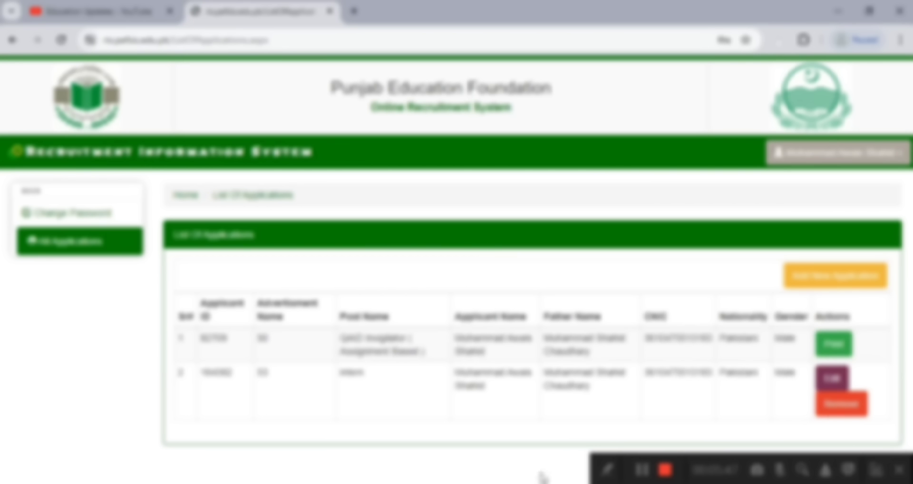
- Outline the table of submitted applications with a red rectangle, clear it and close the drawing tools
{"action": "left_click", "coordinate": [606, 470]}
{"action": "left_click", "coordinate": [432, 470]}
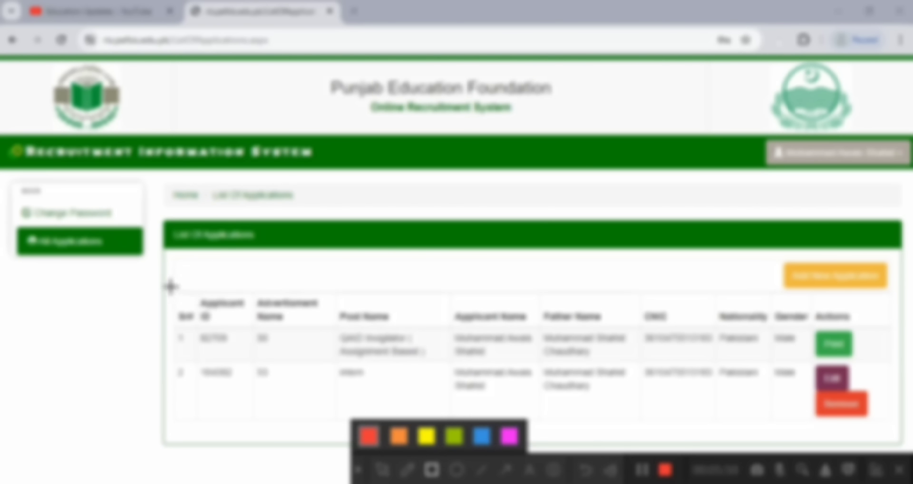
{"action": "mouse_move", "coordinate": [170, 287]}
{"action": "left_mouse_down"}
{"action": "mouse_move", "coordinate": [615, 444]}
{"action": "mouse_move", "coordinate": [910, 449]}
{"action": "left_mouse_up"}
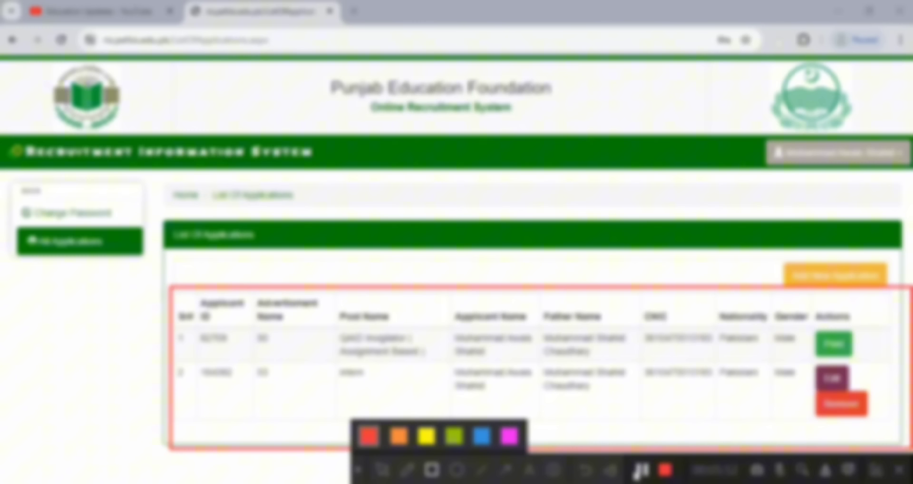
{"action": "left_click", "coordinate": [610, 470]}
{"action": "left_click", "coordinate": [358, 472]}
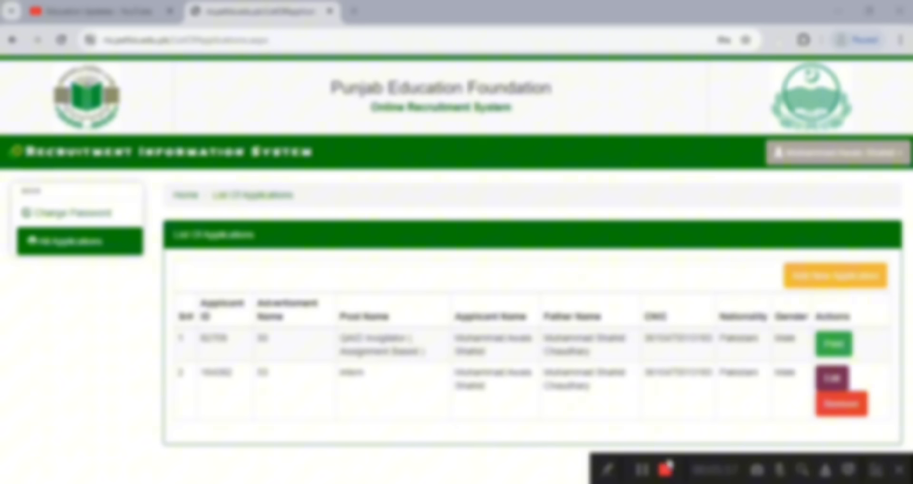
- Outline the Add New Application button with a red rectangle, and clear the marking
{"action": "key", "text": "ctrl+plus"}
{"action": "left_click", "coordinate": [608, 470]}
{"action": "left_click", "coordinate": [431, 470]}
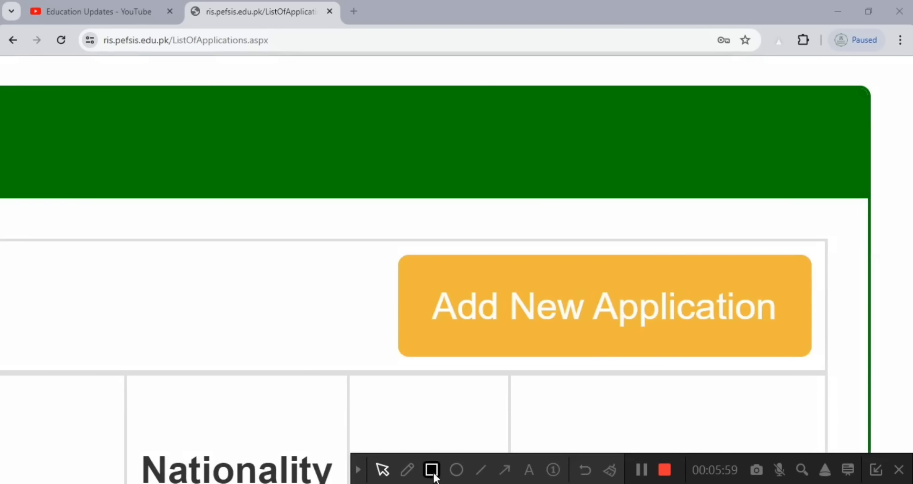
{"action": "mouse_move", "coordinate": [374, 238]}
{"action": "left_mouse_down"}
{"action": "mouse_move", "coordinate": [587, 362]}
{"action": "mouse_move", "coordinate": [854, 373]}
{"action": "left_mouse_up"}
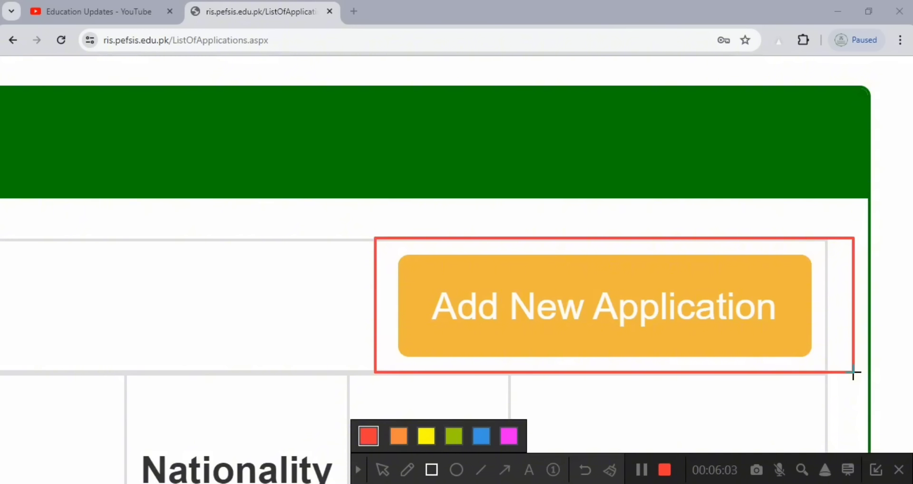
{"action": "left_click", "coordinate": [609, 470]}
{"action": "left_click", "coordinate": [357, 469]}
- Start a new application and look through the sections of its form
{"action": "left_click", "coordinate": [601, 322]}
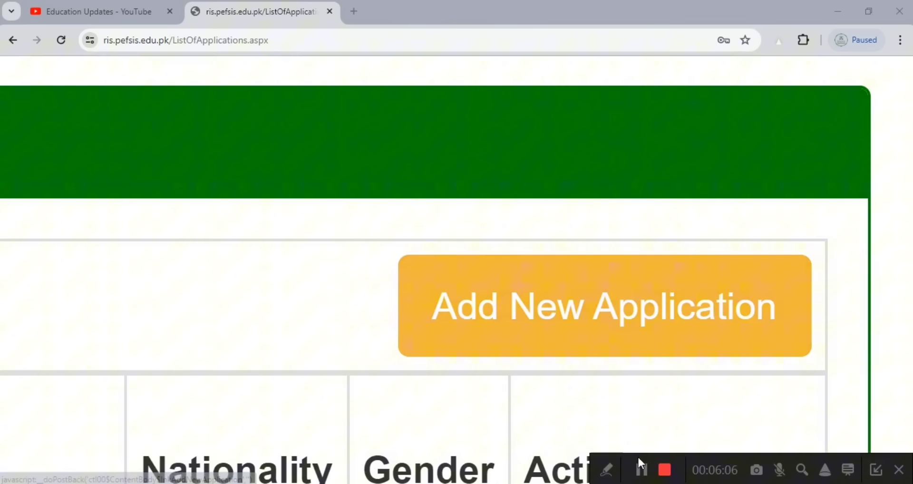
{"action": "left_click", "coordinate": [639, 470]}
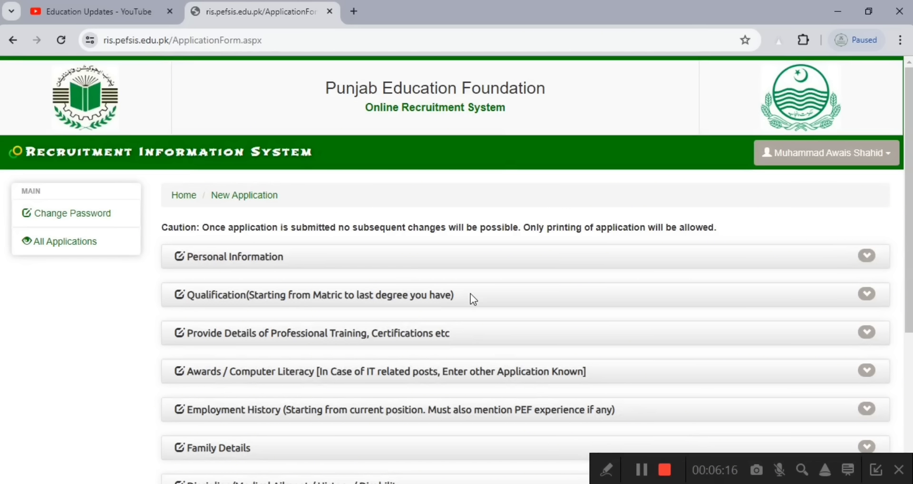
{"action": "scroll", "coordinate": [470, 294], "scroll_direction": "down", "scroll_amount": 4}
{"action": "scroll", "coordinate": [470, 301], "scroll_direction": "up", "scroll_amount": 4}
- Outline the Personal Information section in red, clear it, and mark the section's expand arrow
{"action": "left_click", "coordinate": [606, 470]}
{"action": "left_click", "coordinate": [431, 469]}
{"action": "mouse_move", "coordinate": [156, 234]}
{"action": "left_mouse_down"}
{"action": "mouse_move", "coordinate": [242, 269]}
{"action": "mouse_move", "coordinate": [900, 276]}
{"action": "left_mouse_up"}
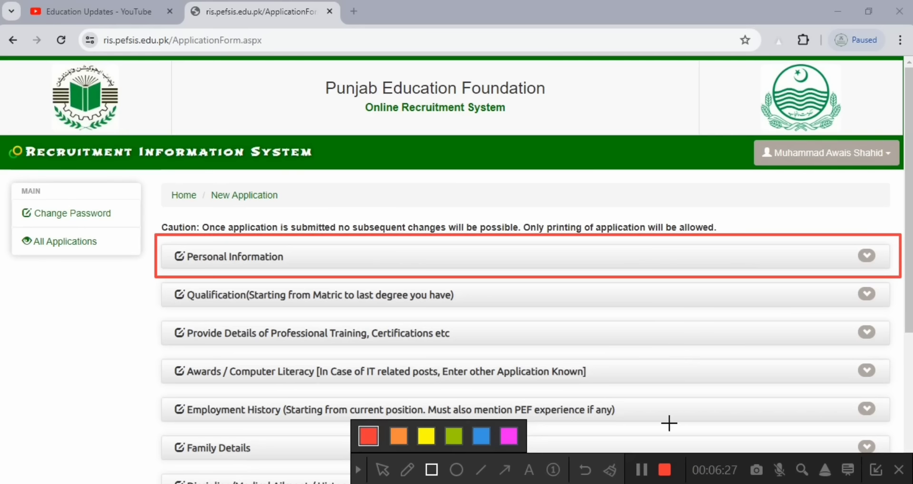
{"action": "left_click", "coordinate": [609, 471]}
{"action": "mouse_move", "coordinate": [844, 246]}
{"action": "left_mouse_down"}
{"action": "mouse_move", "coordinate": [874, 272]}
{"action": "mouse_move", "coordinate": [895, 270]}
{"action": "left_mouse_up"}
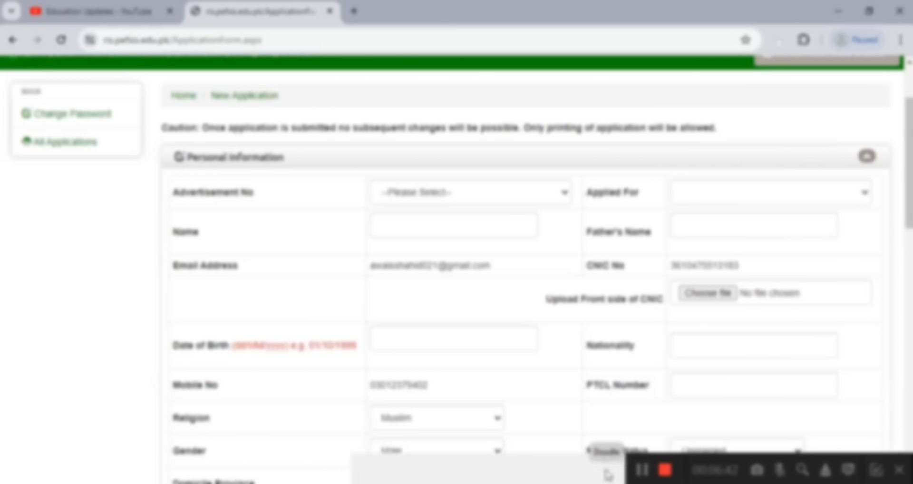
- Outline the Advertisement No selection field with a red rectangle, and clear the marking
{"action": "left_click", "coordinate": [606, 471]}
{"action": "left_click", "coordinate": [431, 471]}
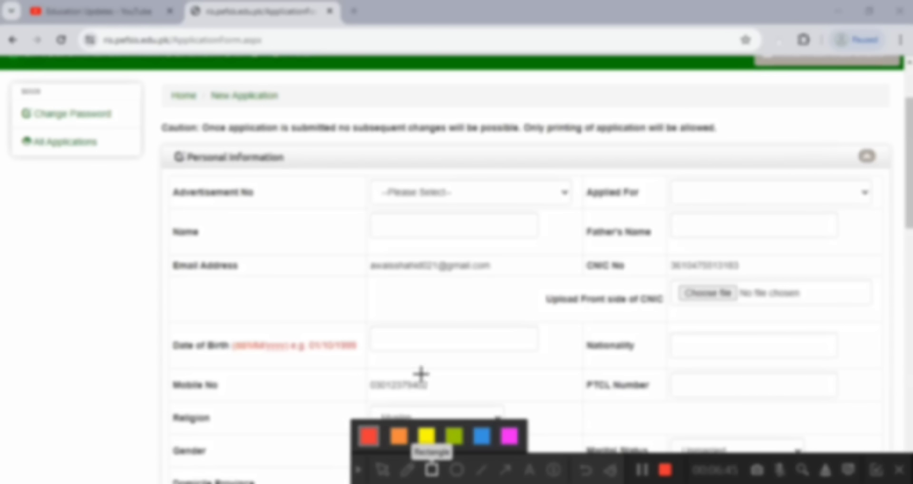
{"action": "mouse_move", "coordinate": [363, 170]}
{"action": "left_mouse_down"}
{"action": "mouse_move", "coordinate": [442, 202]}
{"action": "mouse_move", "coordinate": [582, 214]}
{"action": "left_mouse_up"}
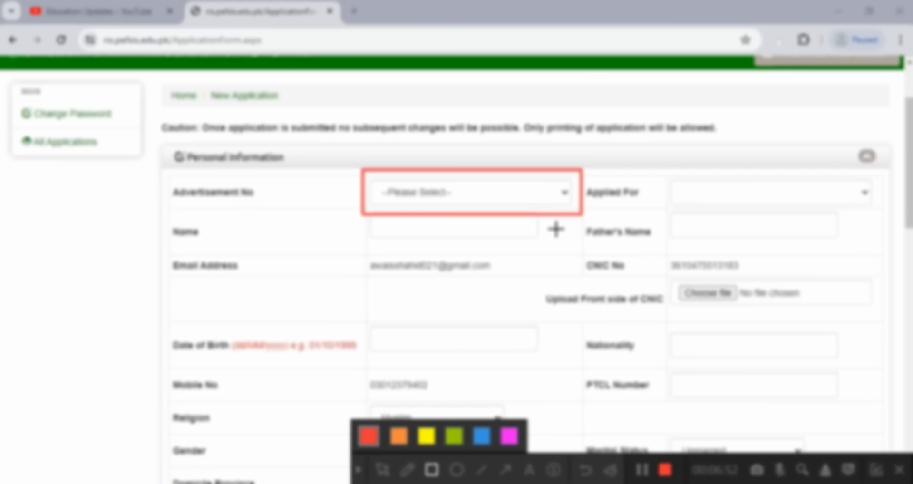
{"action": "left_click", "coordinate": [610, 470]}
- Outline the Interns Hiring June 2024 advertisement and the Intern post selection in red, and clear both markings
{"action": "left_click", "coordinate": [607, 470]}
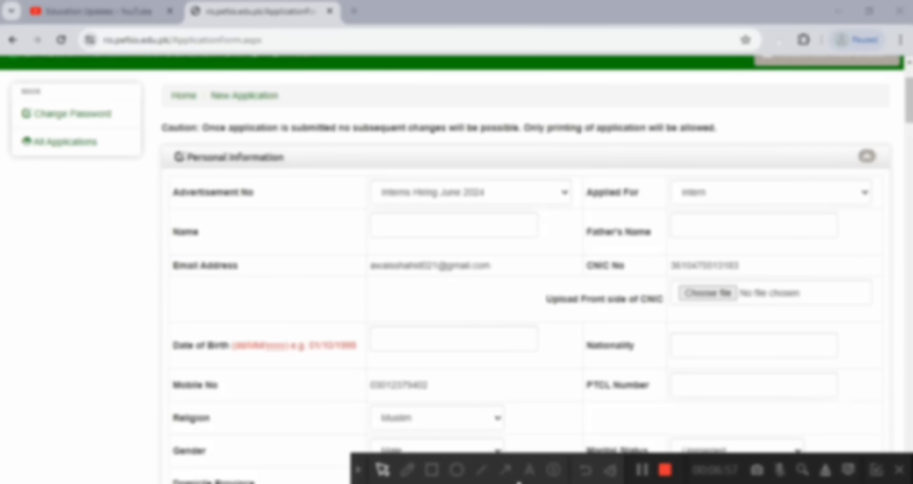
{"action": "left_click", "coordinate": [431, 470]}
{"action": "mouse_move", "coordinate": [346, 177]}
{"action": "left_mouse_down"}
{"action": "mouse_move", "coordinate": [524, 212]}
{"action": "mouse_move", "coordinate": [583, 208]}
{"action": "left_mouse_up"}
{"action": "mouse_move", "coordinate": [659, 178]}
{"action": "left_mouse_down"}
{"action": "mouse_move", "coordinate": [756, 218]}
{"action": "mouse_move", "coordinate": [871, 209]}
{"action": "left_mouse_up"}
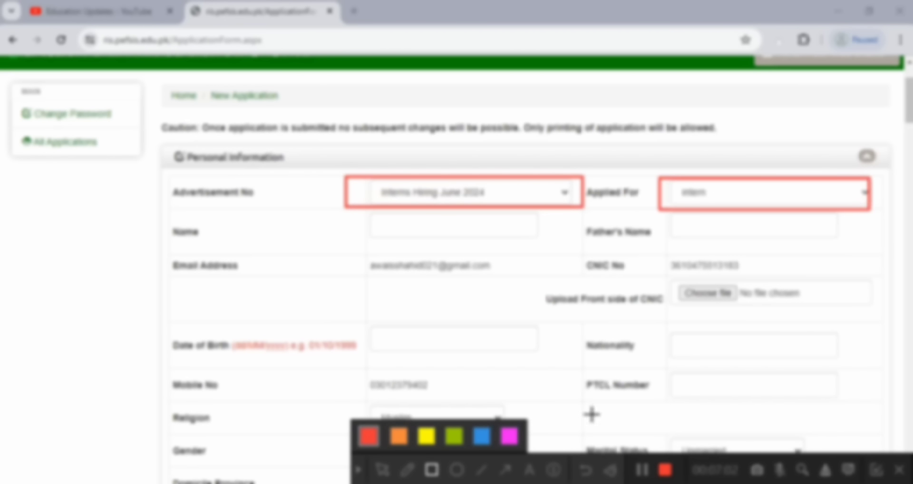
{"action": "left_click", "coordinate": [611, 471]}
- Outline the Name, Father's Name, Email Address and CNIC No fields in red, and clear the markings
{"action": "mouse_move", "coordinate": [369, 206]}
{"action": "left_mouse_down"}
{"action": "mouse_move", "coordinate": [463, 242]}
{"action": "mouse_move", "coordinate": [552, 243]}
{"action": "left_mouse_up"}
{"action": "mouse_move", "coordinate": [654, 208]}
{"action": "left_mouse_down"}
{"action": "mouse_move", "coordinate": [658, 217]}
{"action": "mouse_move", "coordinate": [782, 246]}
{"action": "mouse_move", "coordinate": [848, 245]}
{"action": "left_mouse_up"}
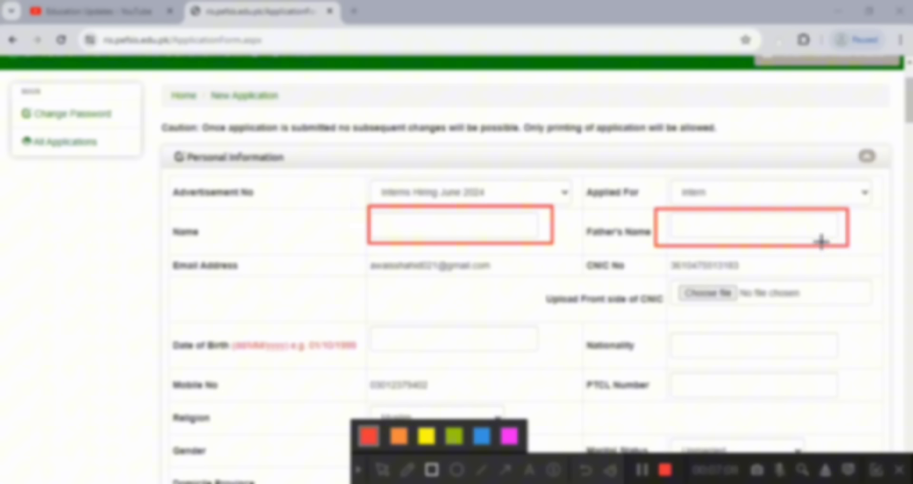
{"action": "left_click_drag", "start_coordinate": [357, 252], "coordinate": [521, 282]}
{"action": "left_click_drag", "start_coordinate": [653, 252], "coordinate": [837, 279]}
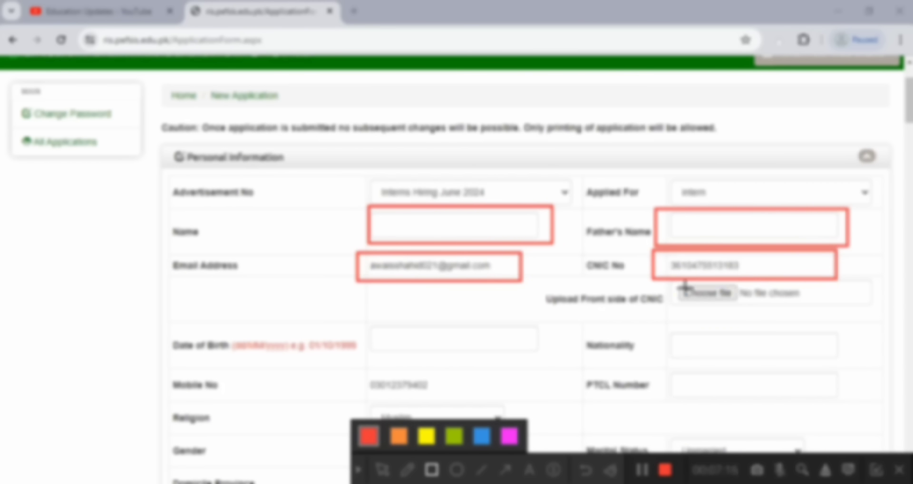
{"action": "left_click", "coordinate": [609, 478]}
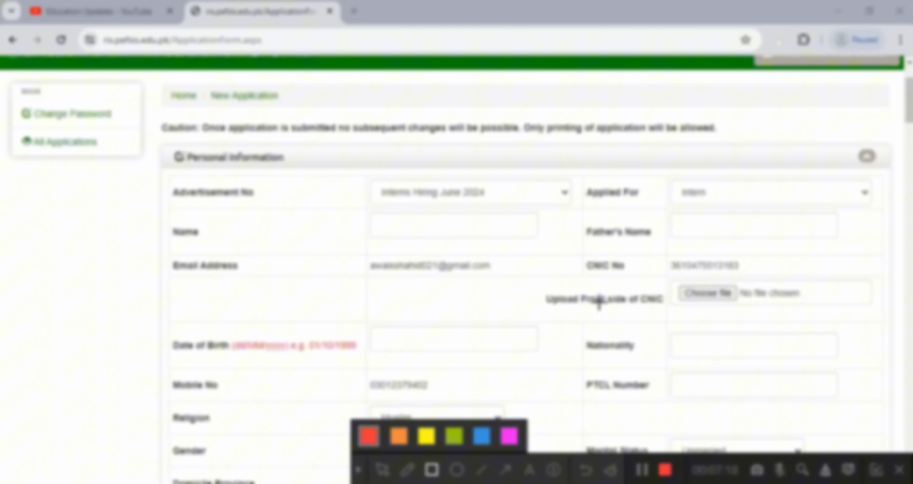
- Outline the upload field for the front side of the CNIC in red, and clear the marking
{"action": "mouse_move", "coordinate": [536, 277]}
{"action": "left_mouse_down"}
{"action": "mouse_move", "coordinate": [732, 322]}
{"action": "mouse_move", "coordinate": [876, 317]}
{"action": "left_mouse_up"}
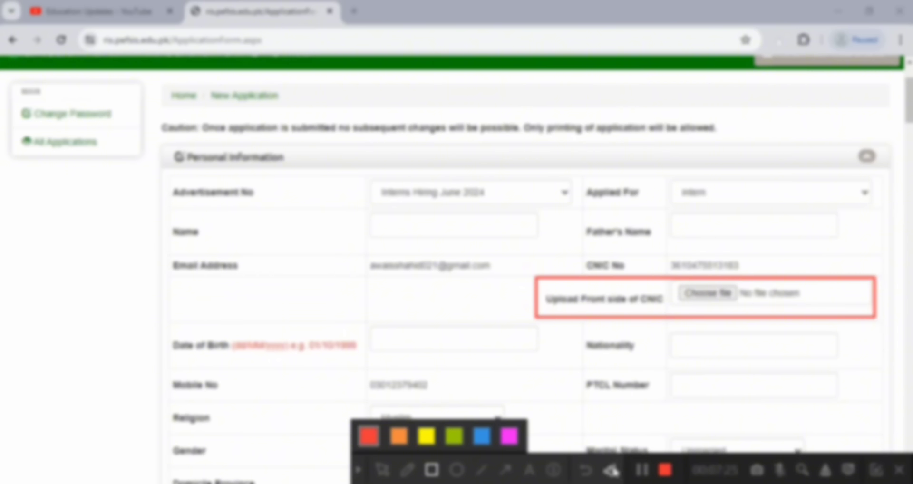
{"action": "left_click", "coordinate": [609, 472]}
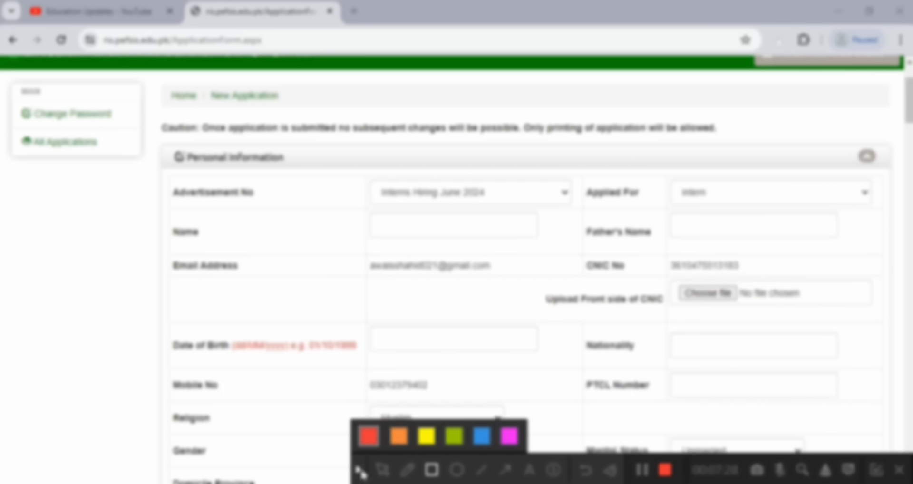
{"action": "left_click", "coordinate": [360, 472]}
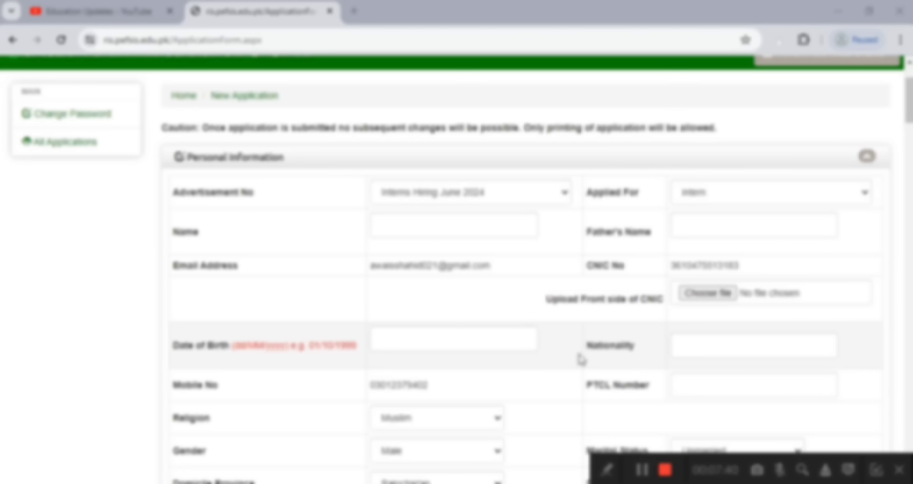
- Outline the Date of Birth, Nationality, Mobile No and PTCL Number fields in red, and clear the markings
{"action": "left_click", "coordinate": [607, 470]}
{"action": "left_click", "coordinate": [432, 470]}
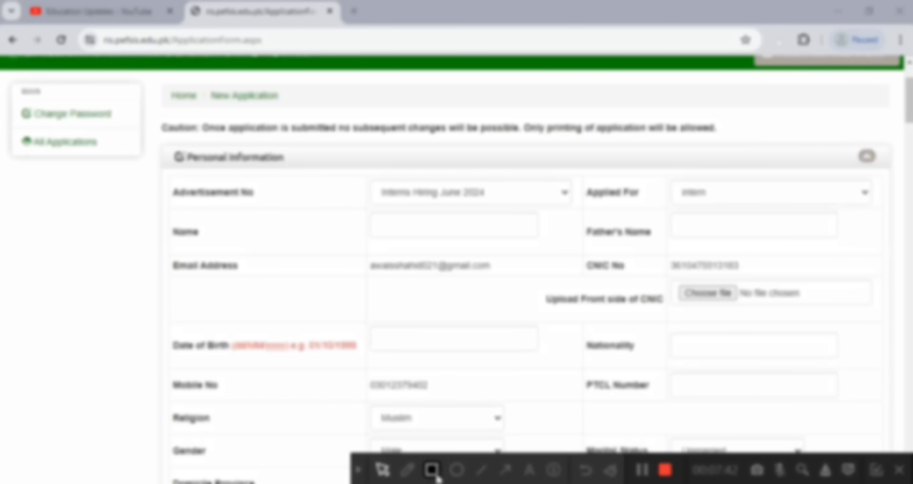
{"action": "mouse_move", "coordinate": [358, 317]}
{"action": "left_mouse_down"}
{"action": "mouse_move", "coordinate": [492, 355]}
{"action": "mouse_move", "coordinate": [532, 358]}
{"action": "left_mouse_up"}
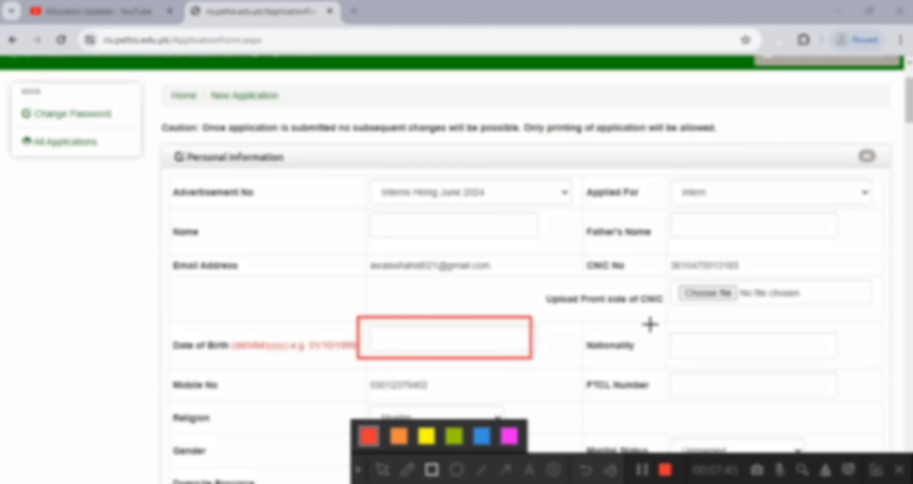
{"action": "mouse_move", "coordinate": [650, 325]}
{"action": "left_mouse_down"}
{"action": "mouse_move", "coordinate": [729, 362]}
{"action": "mouse_move", "coordinate": [855, 367]}
{"action": "left_mouse_up"}
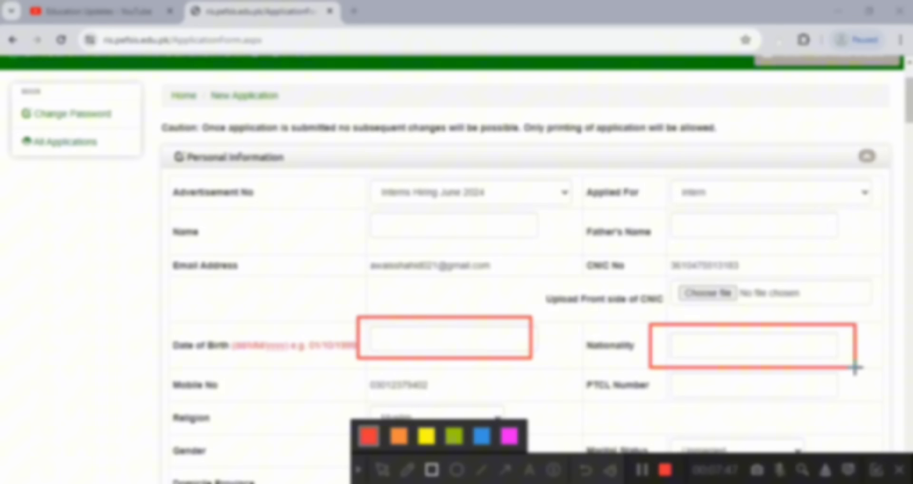
{"action": "mouse_move", "coordinate": [357, 365]}
{"action": "left_mouse_down"}
{"action": "mouse_move", "coordinate": [372, 388]}
{"action": "mouse_move", "coordinate": [517, 398]}
{"action": "left_mouse_up"}
{"action": "mouse_move", "coordinate": [654, 374]}
{"action": "left_mouse_down"}
{"action": "mouse_move", "coordinate": [671, 394]}
{"action": "mouse_move", "coordinate": [856, 404]}
{"action": "left_mouse_up"}
{"action": "left_click", "coordinate": [609, 469]}
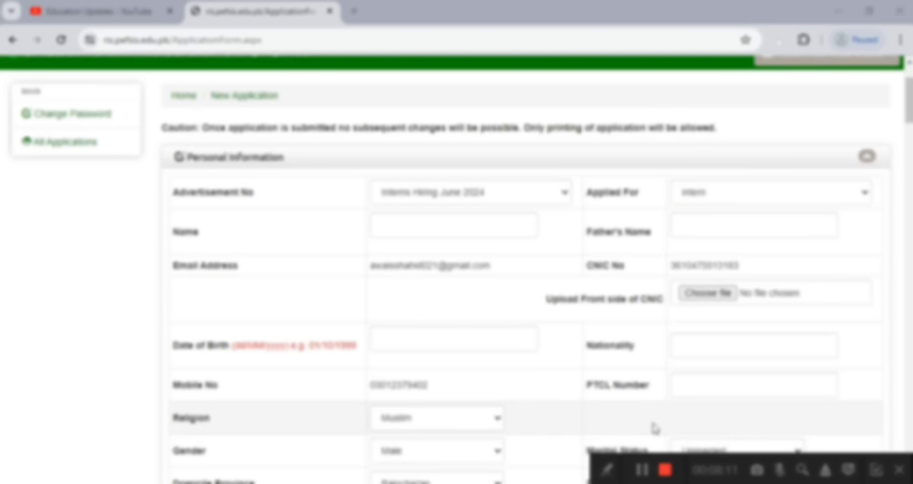
{"action": "key", "text": "Page_Down"}
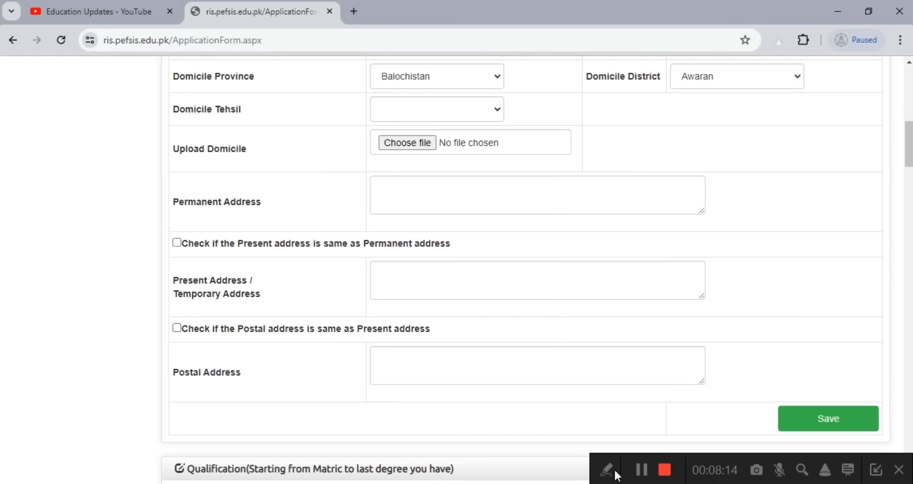
- Outline the Domicile Province, Domicile District and Domicile Tehsil fields in red, and clear the markings
{"action": "left_click", "coordinate": [613, 472]}
{"action": "left_click", "coordinate": [431, 470]}
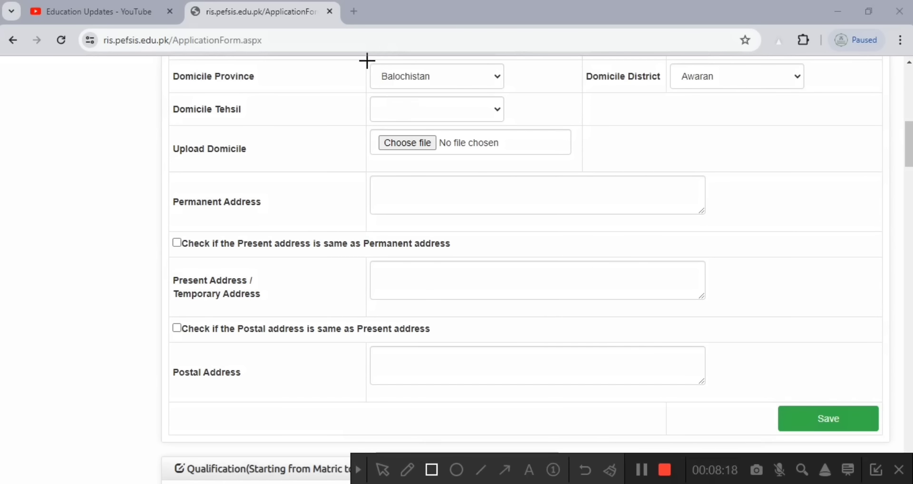
{"action": "left_click_drag", "start_coordinate": [365, 59], "coordinate": [522, 90]}
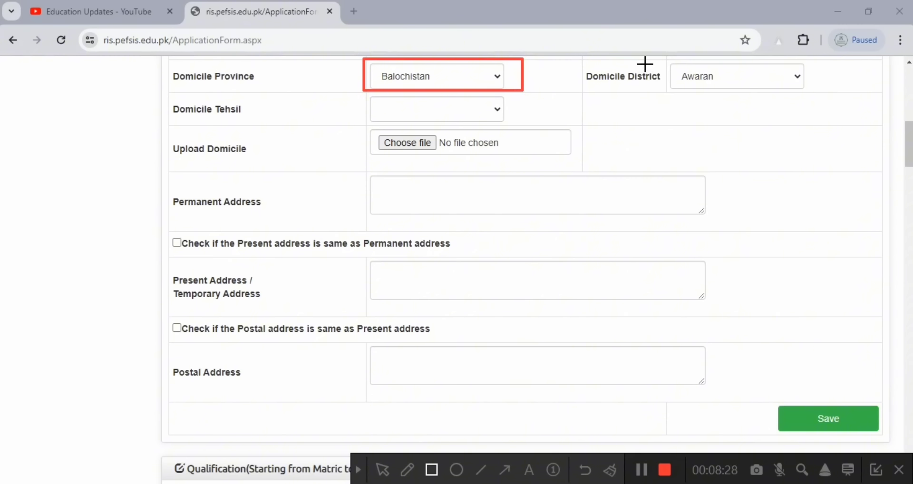
{"action": "left_click_drag", "start_coordinate": [642, 59], "coordinate": [810, 98]}
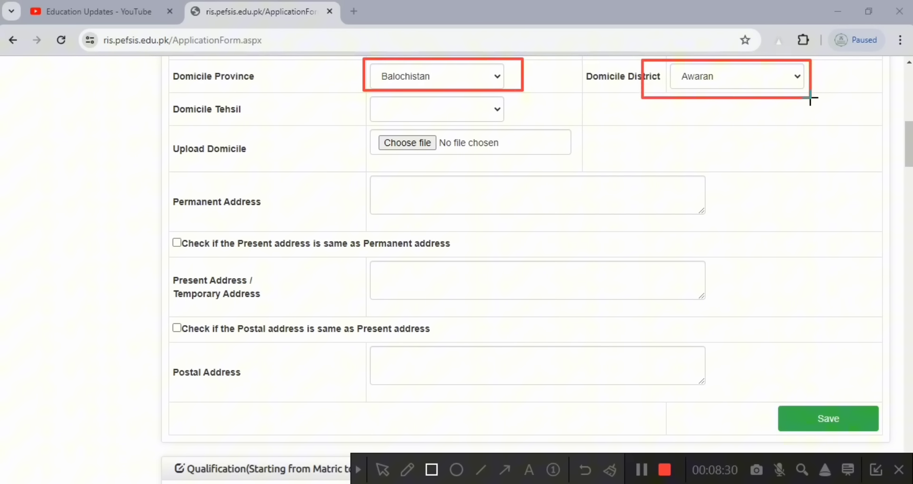
{"action": "left_click_drag", "start_coordinate": [356, 96], "coordinate": [537, 131]}
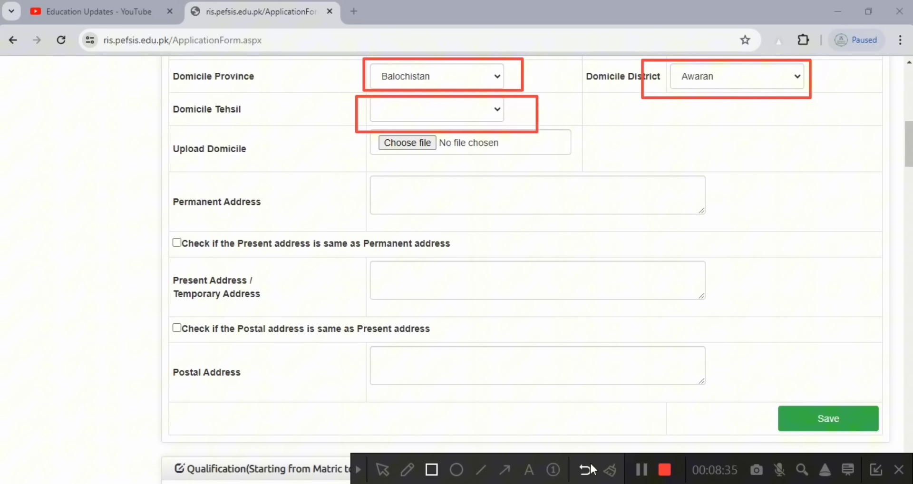
{"action": "left_click", "coordinate": [610, 470]}
- Outline the Upload Domicile field and the Permanent Address box in red, clearing each marking
{"action": "mouse_move", "coordinate": [364, 126]}
{"action": "left_mouse_down"}
{"action": "mouse_move", "coordinate": [418, 157]}
{"action": "mouse_move", "coordinate": [584, 163]}
{"action": "left_mouse_up"}
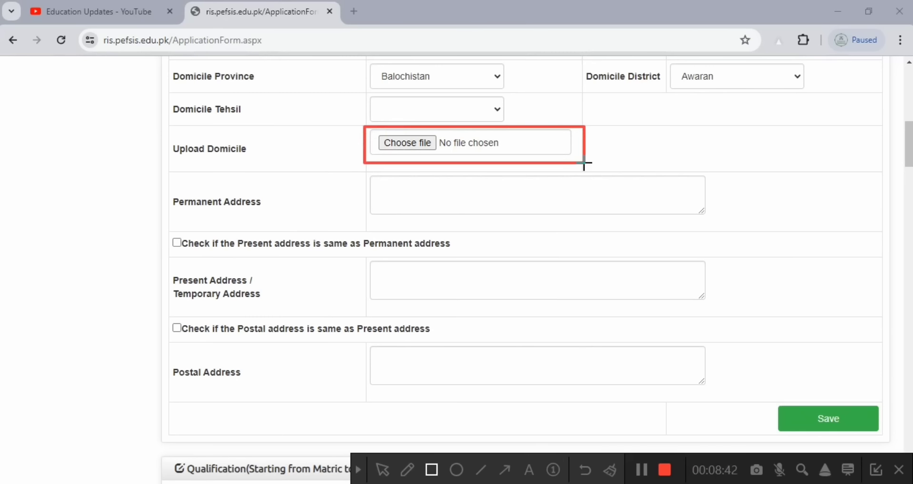
{"action": "left_click", "coordinate": [610, 469]}
{"action": "mouse_move", "coordinate": [356, 168]}
{"action": "left_mouse_down"}
{"action": "mouse_move", "coordinate": [656, 226]}
{"action": "mouse_move", "coordinate": [753, 216]}
{"action": "left_mouse_up"}
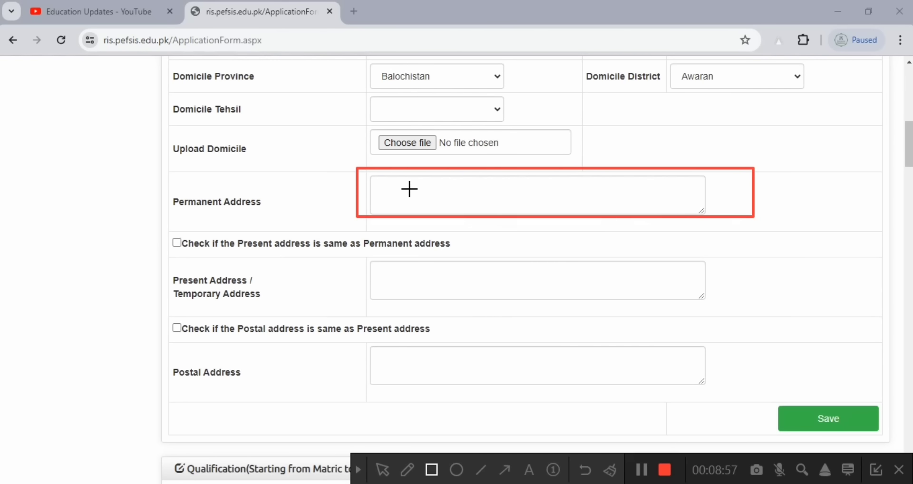
{"action": "left_click", "coordinate": [610, 470]}
{"action": "mouse_move", "coordinate": [360, 169]}
{"action": "left_mouse_down"}
{"action": "mouse_move", "coordinate": [390, 203]}
{"action": "mouse_move", "coordinate": [723, 223]}
{"action": "left_mouse_up"}
{"action": "left_click", "coordinate": [610, 470]}
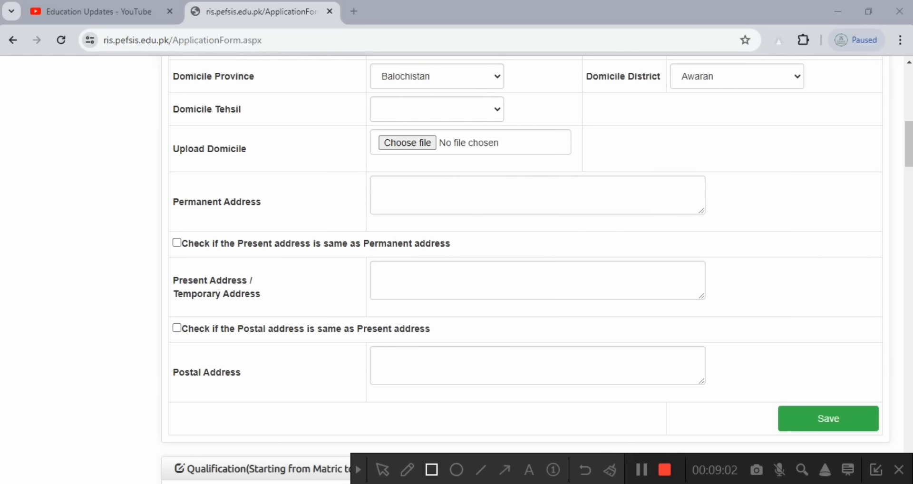
- Enter ABC as the permanent address and mark the present address as the same as the permanent address
{"action": "left_click", "coordinate": [358, 470]}
{"action": "left_click", "coordinate": [450, 199]}
{"action": "type", "text": "AB"}
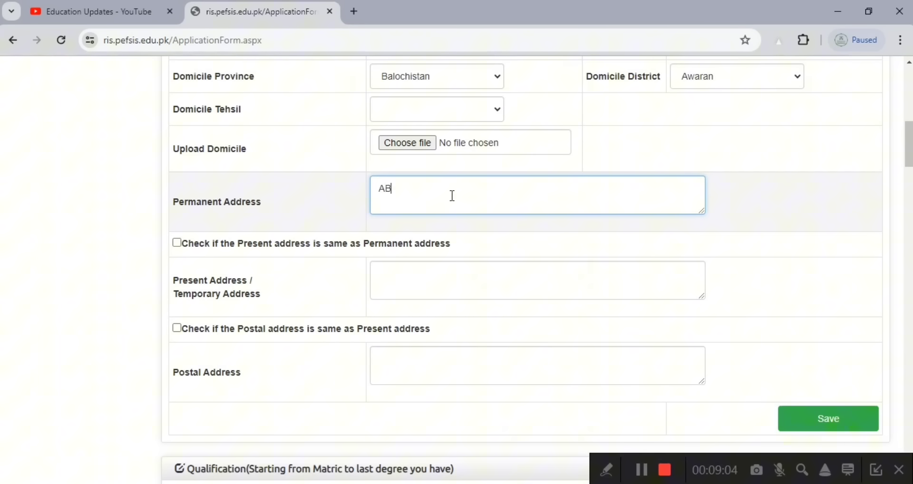
{"action": "type", "text": "C"}
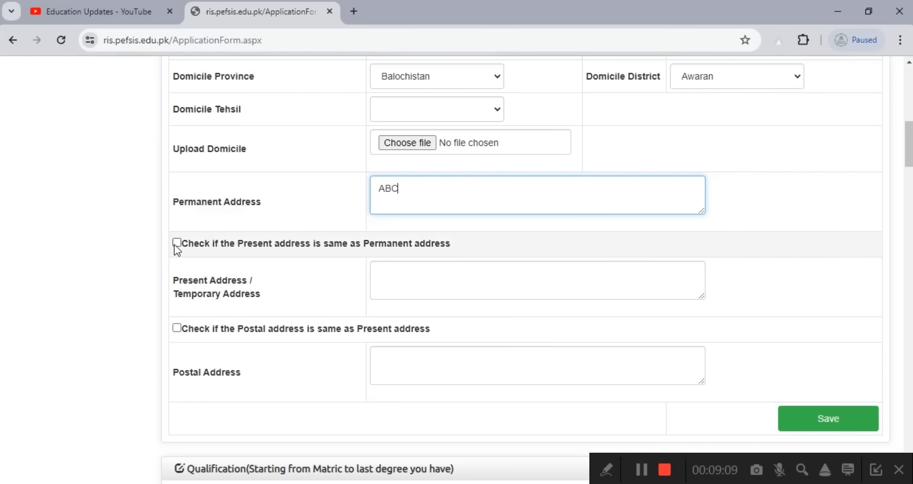
{"action": "left_click", "coordinate": [177, 243]}
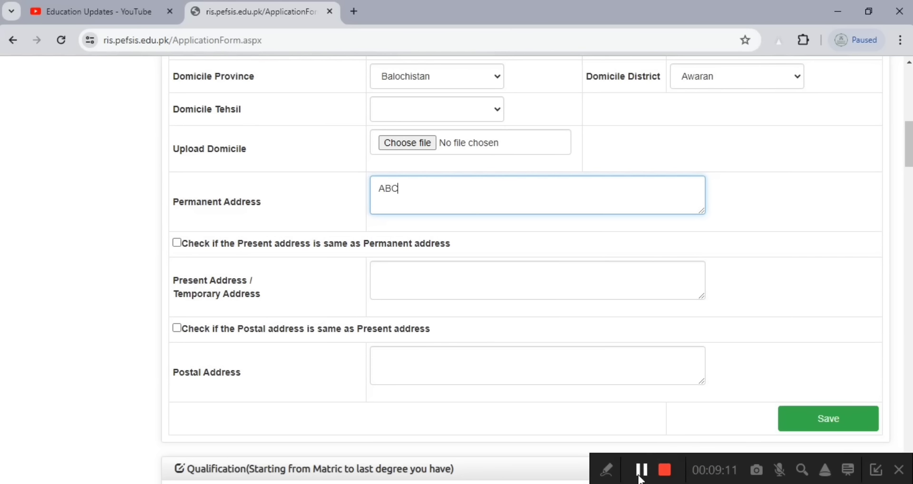
- Outline the same-as-permanent checkbox and the Permanent and Present Address entries in red, and clear the markings
{"action": "left_click", "coordinate": [605, 471]}
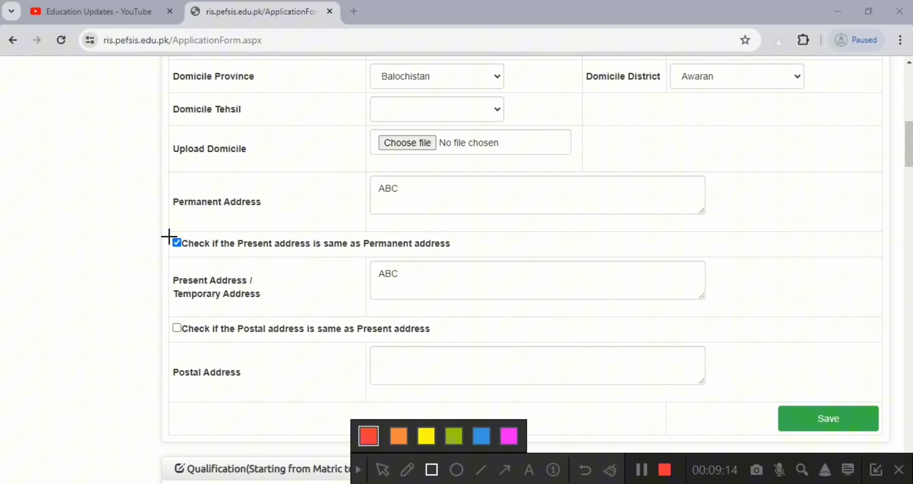
{"action": "left_click_drag", "start_coordinate": [170, 234], "coordinate": [190, 249]}
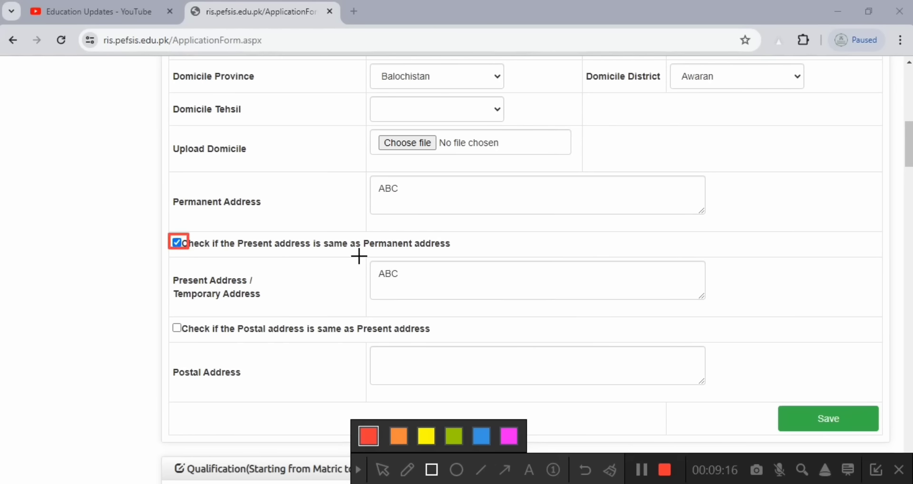
{"action": "mouse_move", "coordinate": [363, 171]}
{"action": "left_mouse_down"}
{"action": "mouse_move", "coordinate": [467, 226]}
{"action": "mouse_move", "coordinate": [491, 225]}
{"action": "left_mouse_up"}
{"action": "left_click_drag", "start_coordinate": [361, 261], "coordinate": [536, 312]}
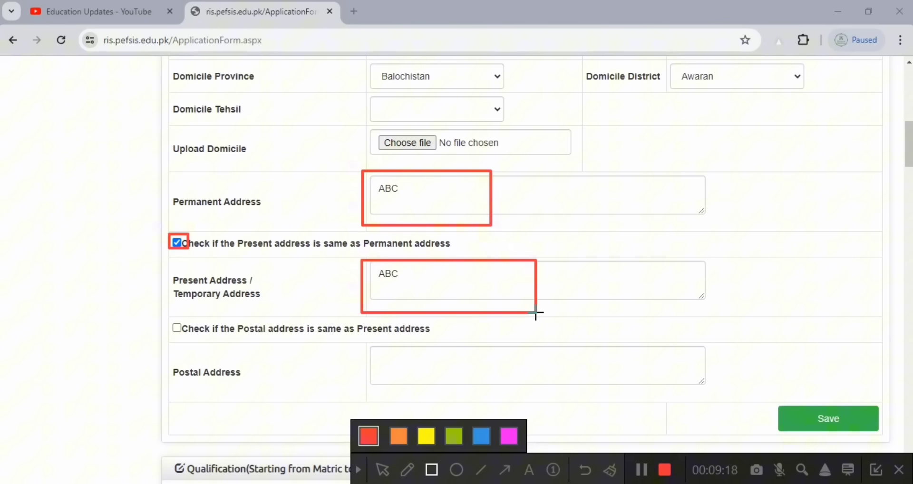
{"action": "left_click", "coordinate": [611, 471]}
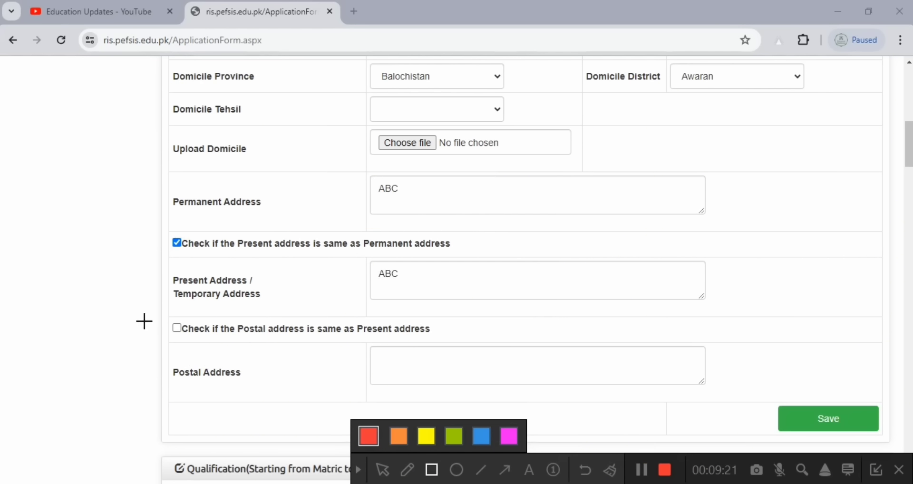
- Outline the postal address checkbox line in red, clear the marking, and mark the postal address as the same as the present address
{"action": "left_click_drag", "start_coordinate": [158, 313], "coordinate": [491, 353]}
{"action": "left_click", "coordinate": [610, 471]}
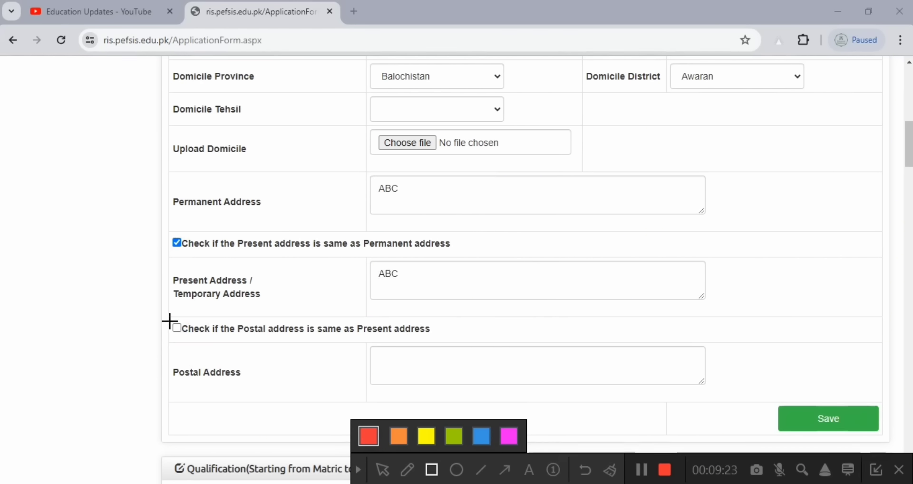
{"action": "left_click", "coordinate": [383, 470]}
{"action": "left_click", "coordinate": [177, 328]}
- Outline the Postal Address entry and the Save button below it in red, clearing each marking
{"action": "left_click", "coordinate": [432, 470]}
{"action": "left_click_drag", "start_coordinate": [362, 331], "coordinate": [471, 387]}
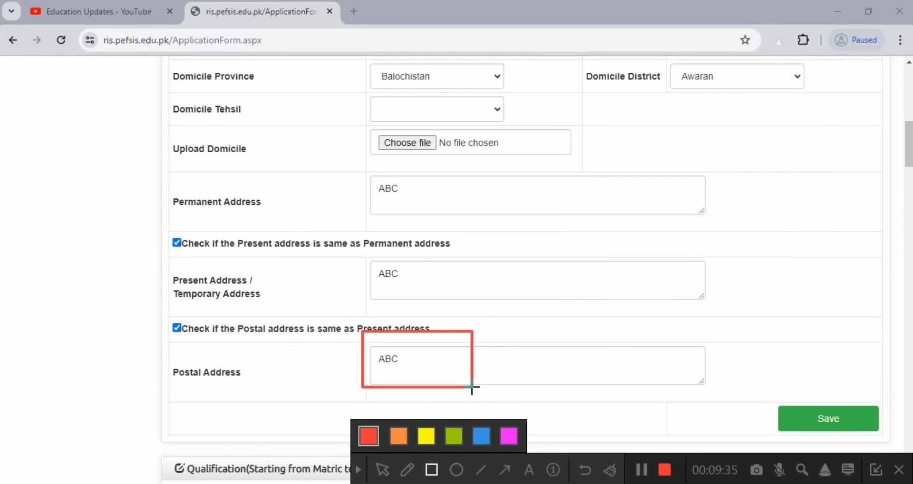
{"action": "left_click", "coordinate": [610, 470]}
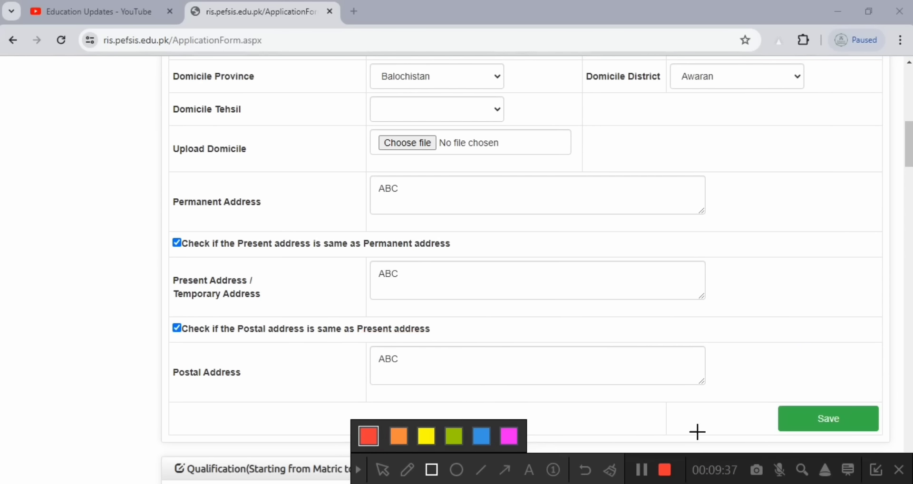
{"action": "mouse_move", "coordinate": [765, 396]}
{"action": "left_mouse_down"}
{"action": "mouse_move", "coordinate": [861, 442]}
{"action": "mouse_move", "coordinate": [894, 441]}
{"action": "left_mouse_up"}
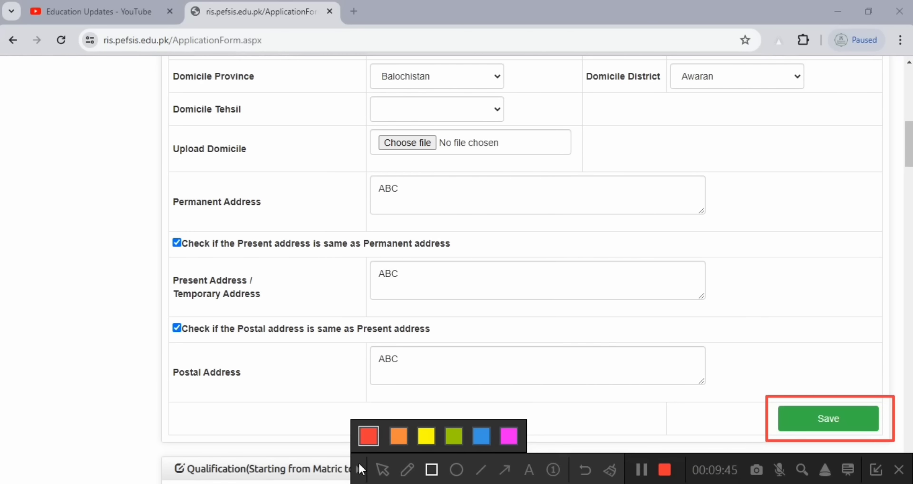
{"action": "left_click", "coordinate": [358, 470]}
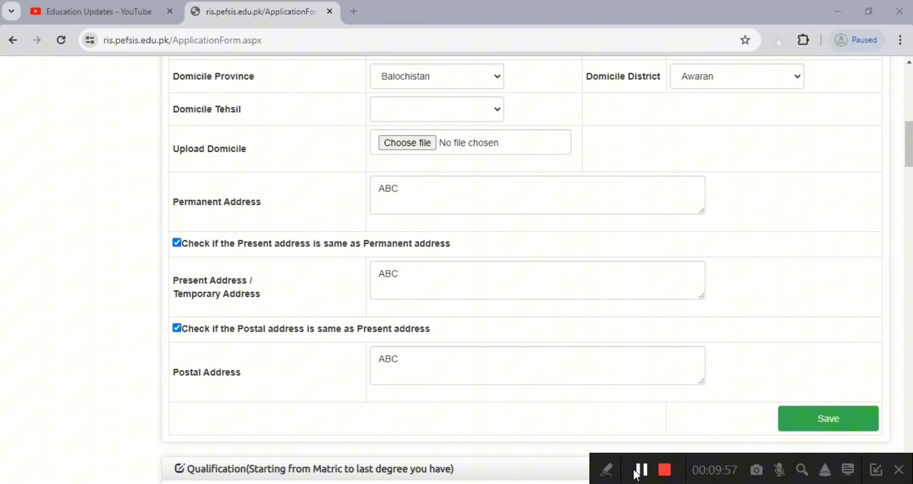
- Outline the Qualification section heading and the Degree Held / Year(s) of Qualifications field in red, clearing each marking
{"action": "left_click", "coordinate": [607, 470]}
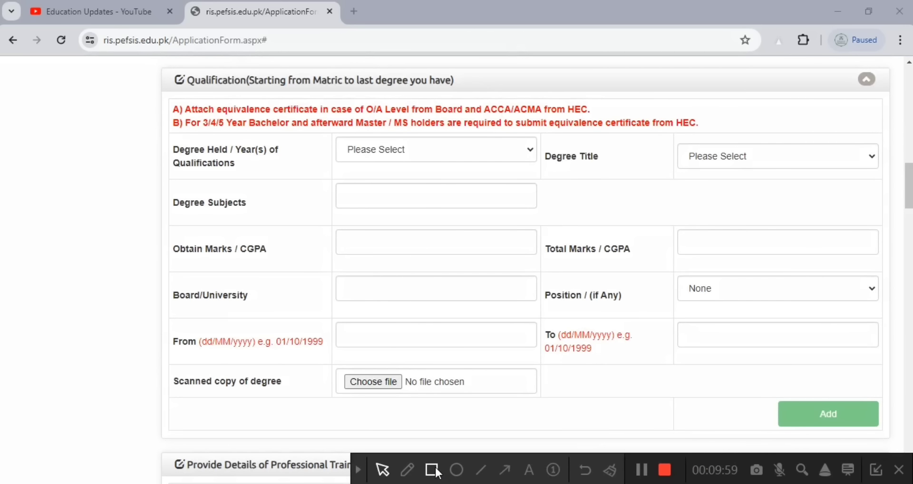
{"action": "left_click", "coordinate": [431, 470]}
{"action": "mouse_move", "coordinate": [151, 60]}
{"action": "left_mouse_down"}
{"action": "mouse_move", "coordinate": [207, 91]}
{"action": "mouse_move", "coordinate": [493, 98]}
{"action": "left_mouse_up"}
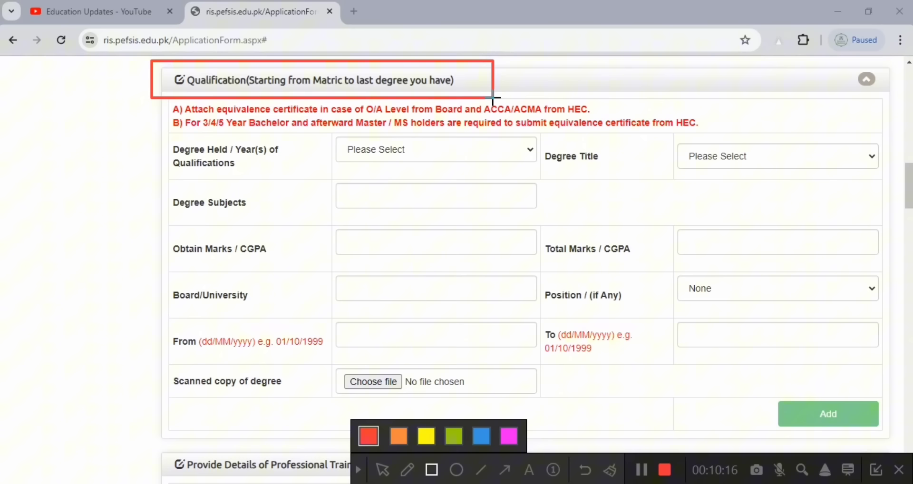
{"action": "left_click", "coordinate": [609, 472]}
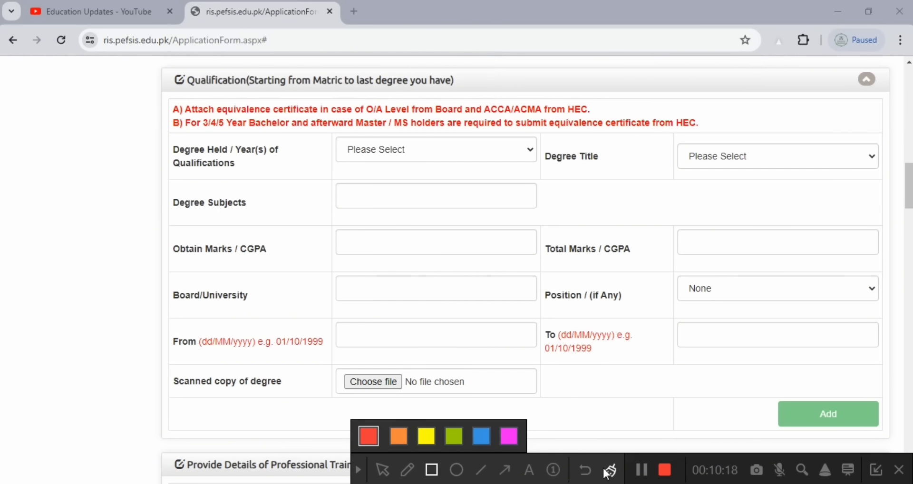
{"action": "mouse_move", "coordinate": [166, 133]}
{"action": "left_mouse_down"}
{"action": "mouse_move", "coordinate": [263, 168]}
{"action": "mouse_move", "coordinate": [568, 172]}
{"action": "left_mouse_up"}
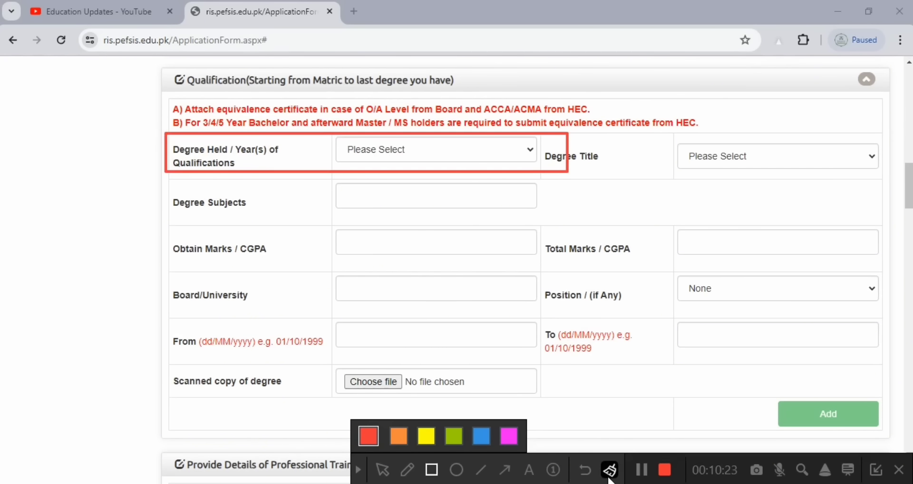
{"action": "left_click", "coordinate": [609, 471]}
{"action": "left_click", "coordinate": [357, 470]}
- Set the degree held to Matric / O Level (10 Years) and the degree title to SSC
{"action": "left_click", "coordinate": [531, 149]}
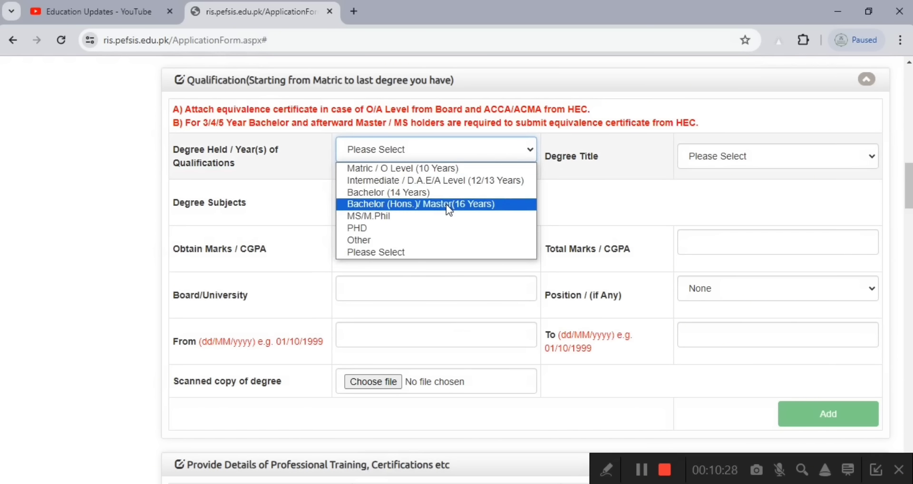
{"action": "left_click", "coordinate": [438, 169]}
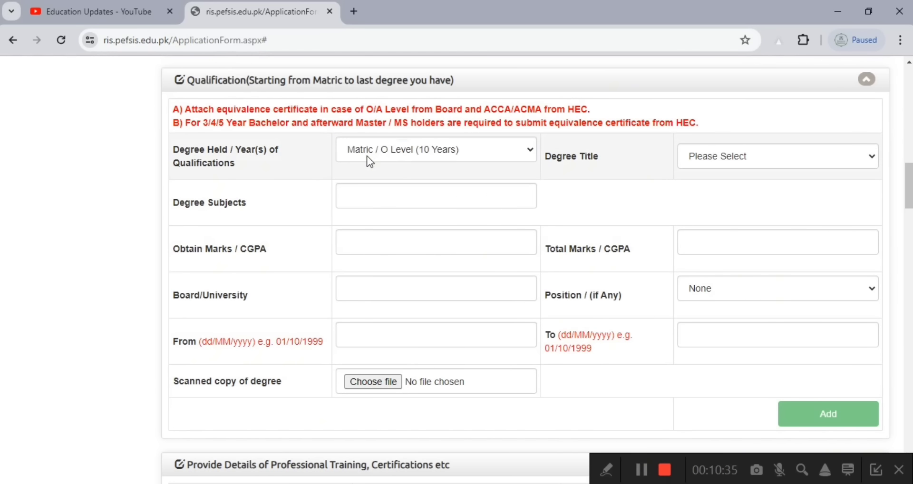
{"action": "left_click", "coordinate": [770, 162]}
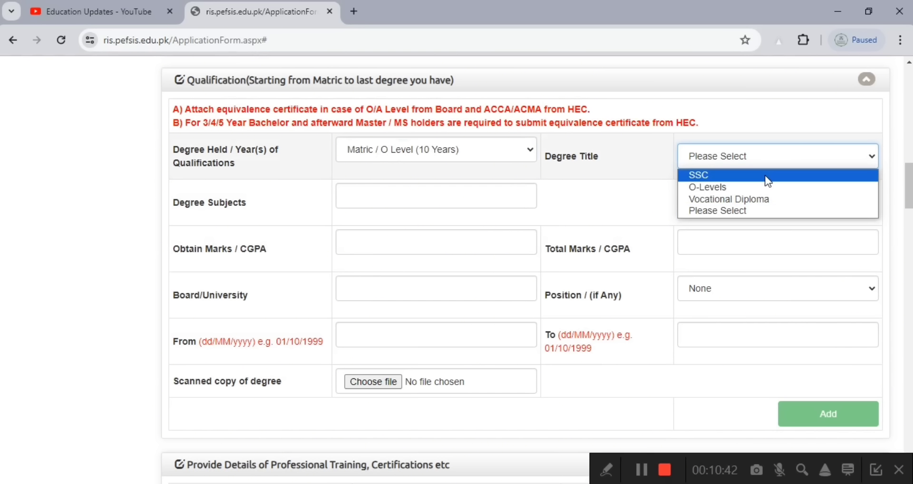
{"action": "left_click", "coordinate": [767, 176]}
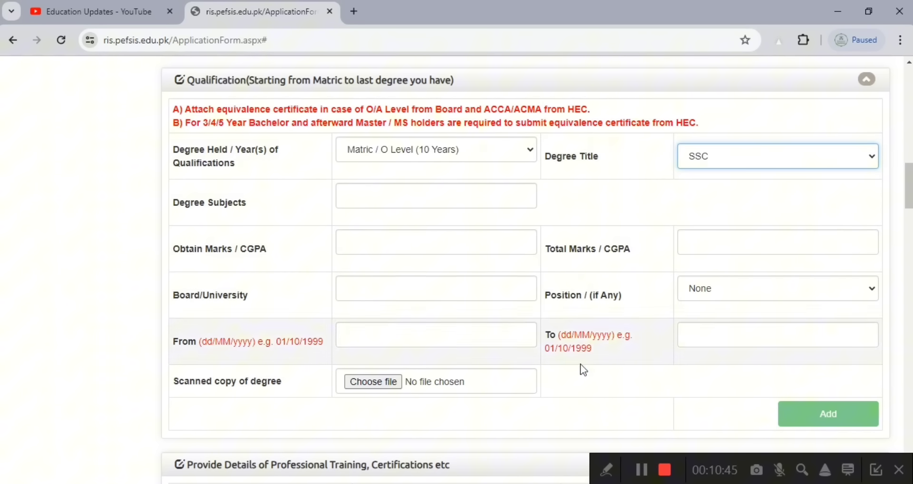
- Outline the Degree Subjects field in red, clear the marking, and enter Physics, Chemistry as the subjects
{"action": "left_click", "coordinate": [606, 471]}
{"action": "left_click", "coordinate": [431, 470]}
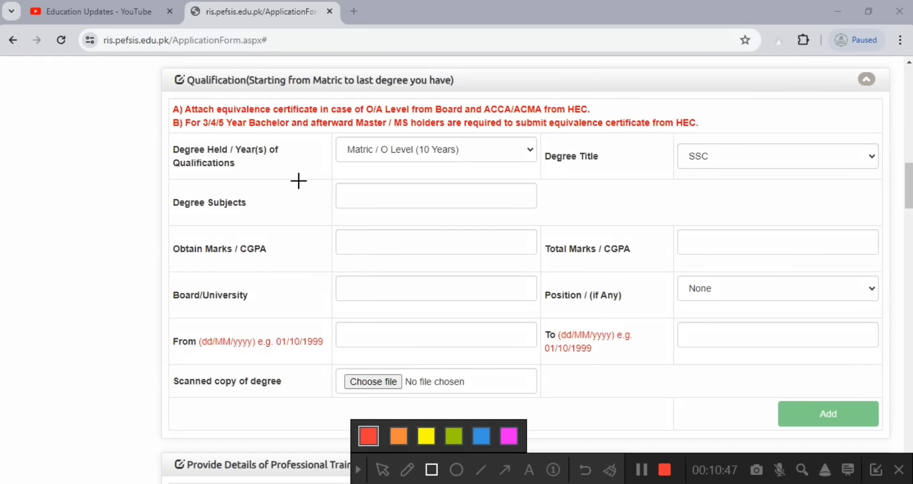
{"action": "left_click_drag", "start_coordinate": [170, 175], "coordinate": [595, 226]}
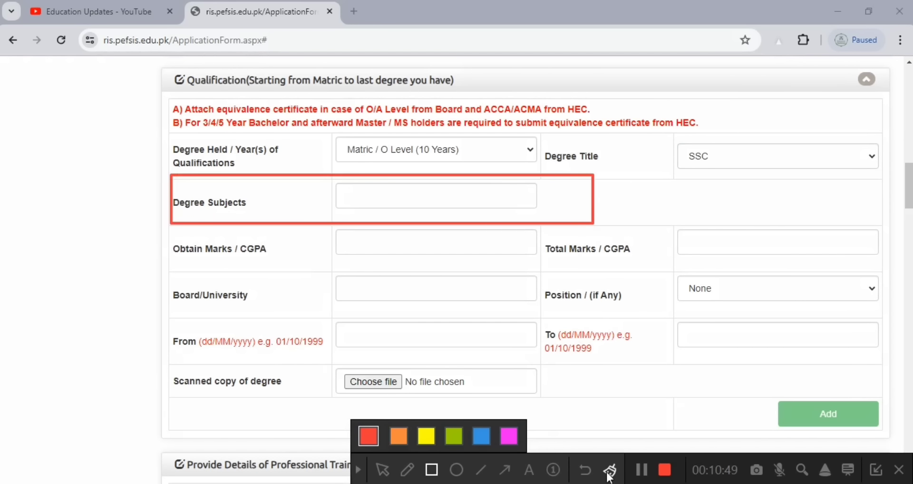
{"action": "left_click", "coordinate": [610, 470]}
{"action": "left_click", "coordinate": [358, 470]}
{"action": "left_click", "coordinate": [366, 199]}
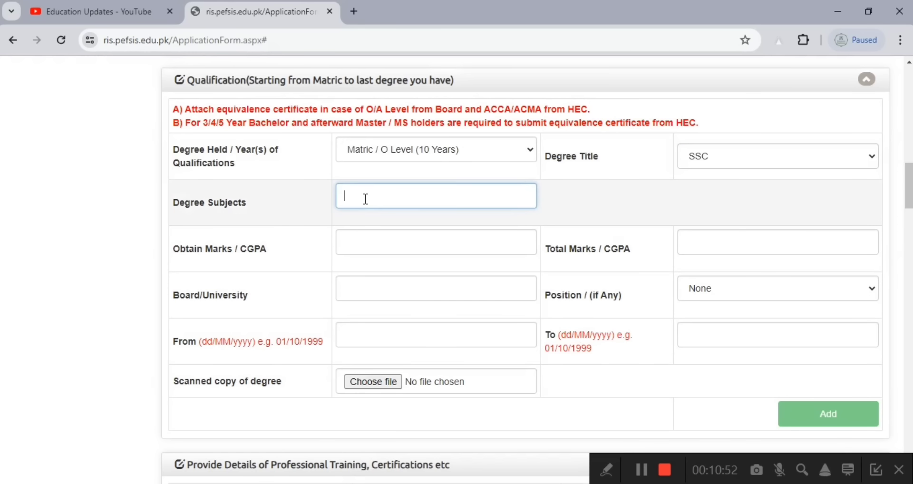
{"action": "type", "text": "Physics, Chemistry"}
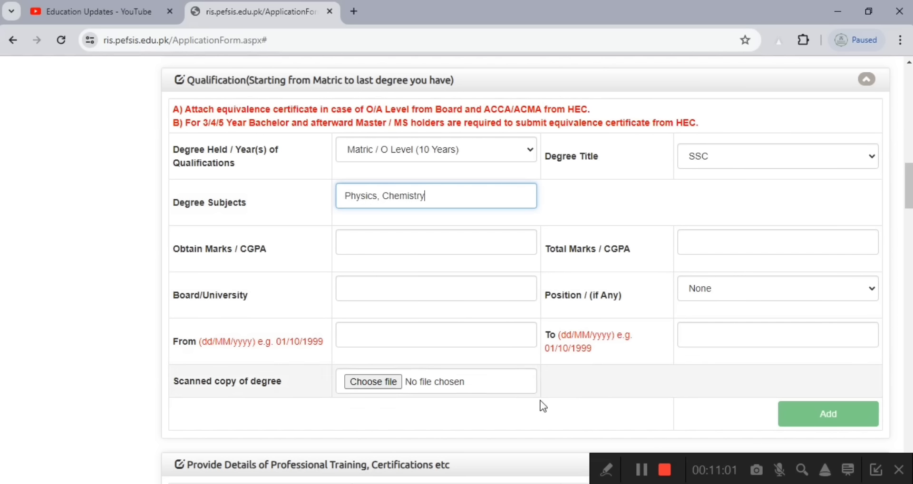
- Outline the Obtain Marks / CGPA and Total Marks / CGPA fields in red, and clear the markings
{"action": "left_click", "coordinate": [606, 470]}
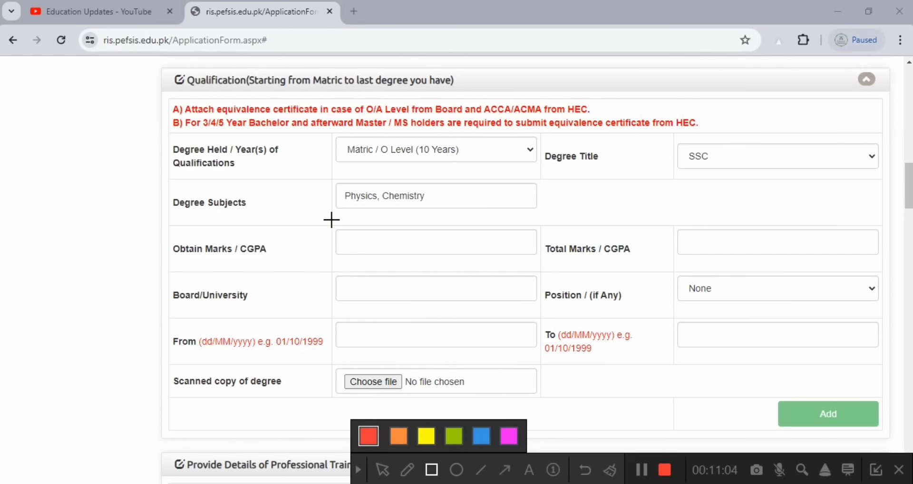
{"action": "mouse_move", "coordinate": [331, 220]}
{"action": "left_mouse_down"}
{"action": "mouse_move", "coordinate": [550, 260]}
{"action": "mouse_move", "coordinate": [542, 261]}
{"action": "left_mouse_up"}
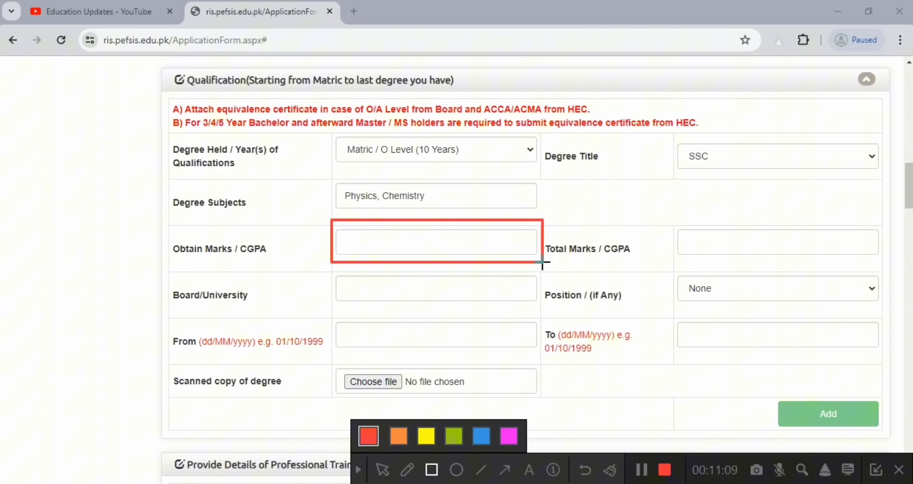
{"action": "left_click_drag", "start_coordinate": [658, 223], "coordinate": [882, 270]}
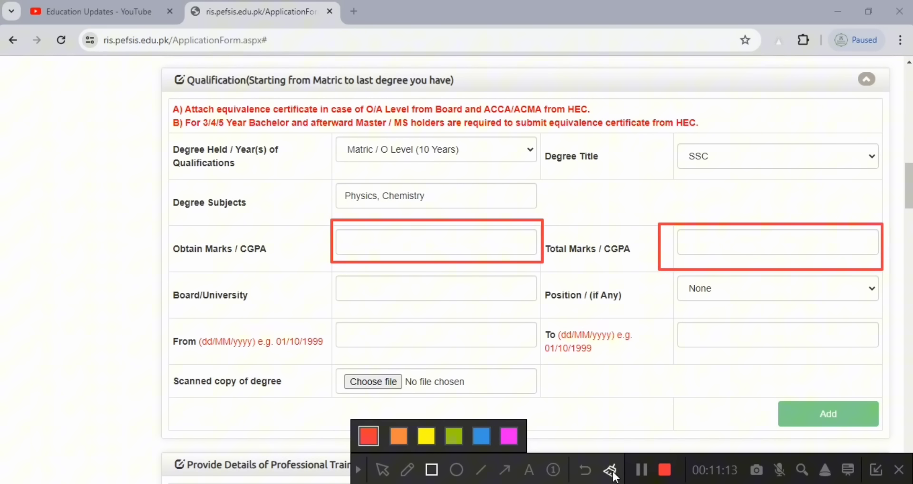
{"action": "left_click", "coordinate": [612, 473]}
{"action": "left_click", "coordinate": [356, 470]}
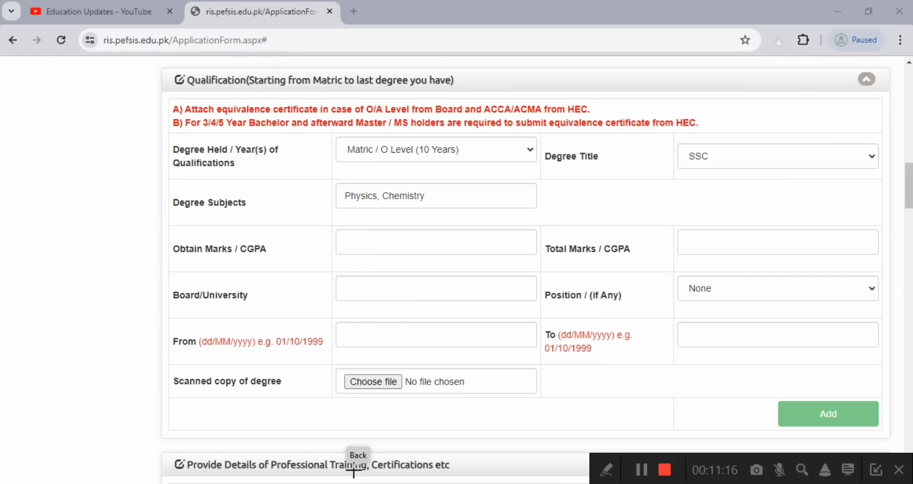
- Enter 1050 as the total marks for the Matric qualification and activate the Obtain Marks / CGPA field
{"action": "left_click", "coordinate": [349, 241]}
{"action": "left_click", "coordinate": [744, 234]}
{"action": "type", "text": "10"}
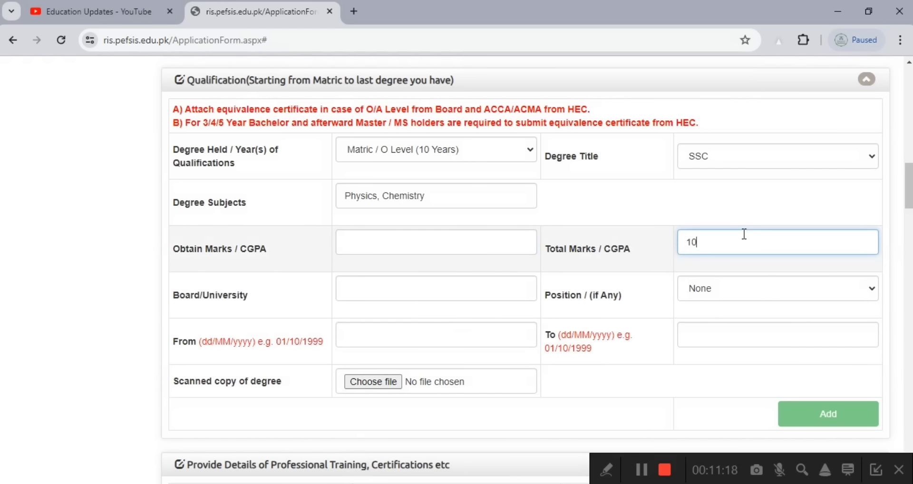
{"action": "type", "text": "50"}
{"action": "left_click", "coordinate": [367, 248]}
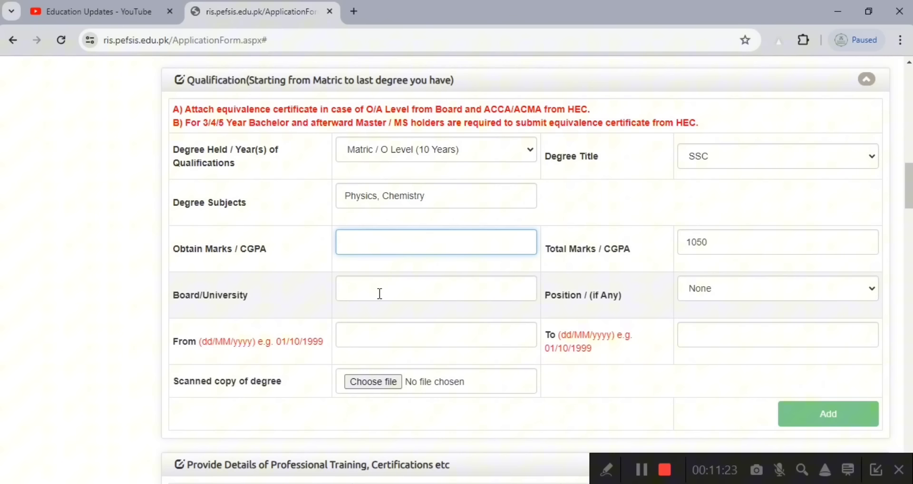
- Outline the Board/University and Position fields in red, clear the markings, and view the Position options
{"action": "left_click", "coordinate": [606, 469]}
{"action": "left_click", "coordinate": [433, 471]}
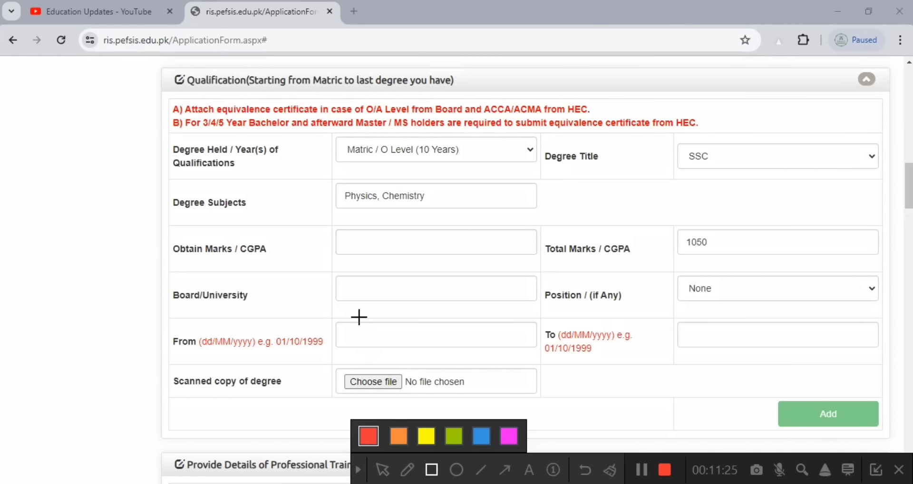
{"action": "mouse_move", "coordinate": [327, 268]}
{"action": "left_mouse_down"}
{"action": "mouse_move", "coordinate": [513, 322]}
{"action": "mouse_move", "coordinate": [539, 312]}
{"action": "left_mouse_up"}
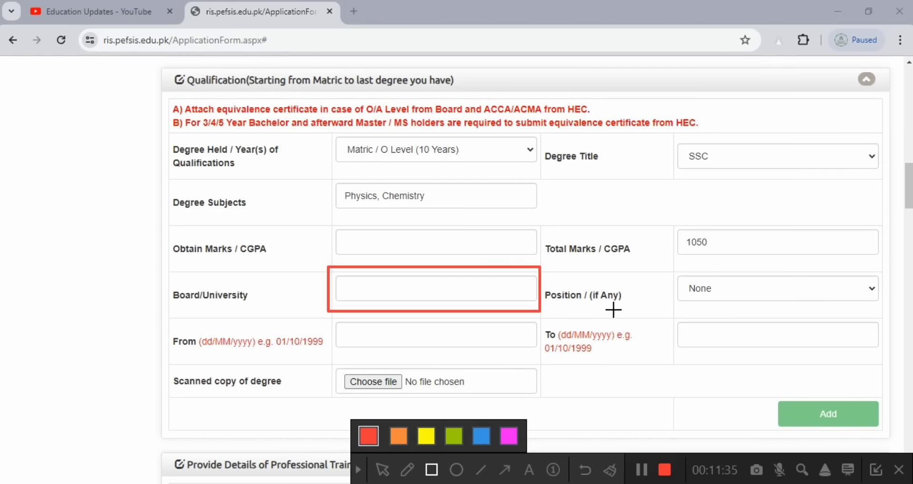
{"action": "mouse_move", "coordinate": [671, 270]}
{"action": "left_mouse_down"}
{"action": "mouse_move", "coordinate": [870, 302]}
{"action": "mouse_move", "coordinate": [879, 311]}
{"action": "left_mouse_up"}
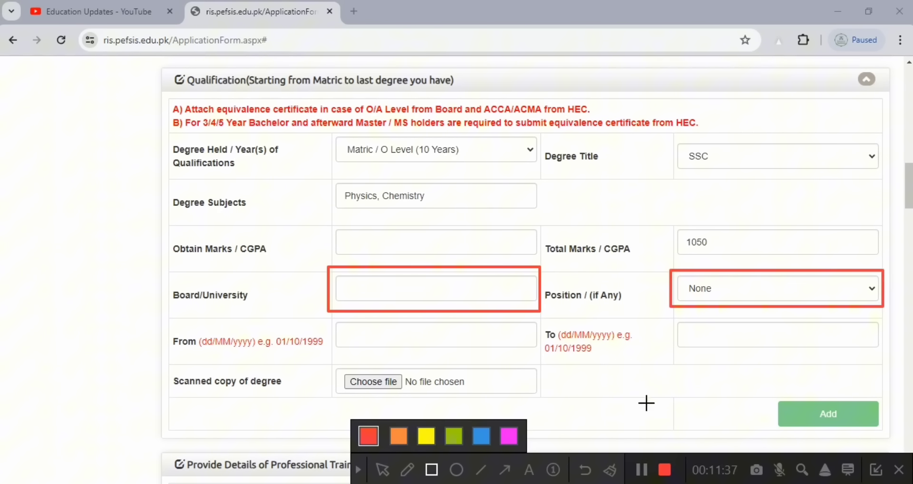
{"action": "left_click", "coordinate": [610, 470]}
{"action": "left_click", "coordinate": [358, 469]}
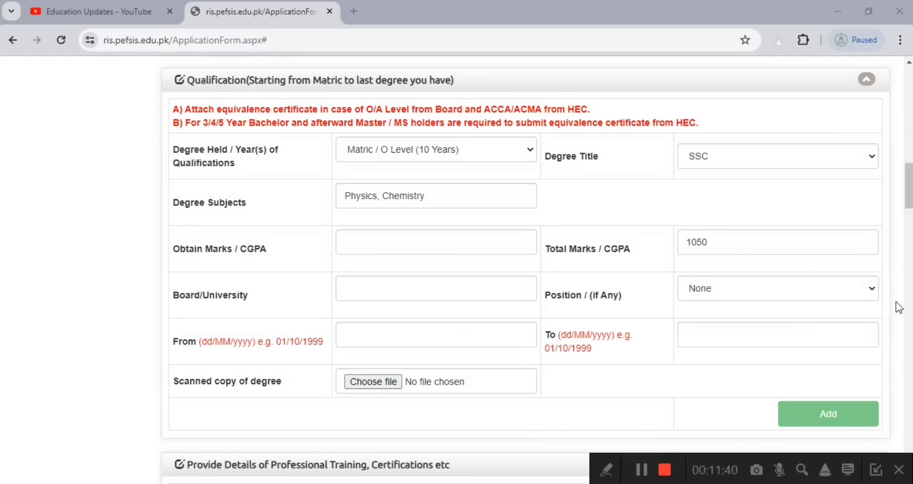
{"action": "left_click", "coordinate": [827, 291]}
{"action": "left_click", "coordinate": [665, 367]}
- Outline the From and To date fields and the Scanned copy of degree field in red, and clear the markings
{"action": "left_click", "coordinate": [607, 470]}
{"action": "left_click", "coordinate": [431, 475]}
{"action": "mouse_move", "coordinate": [324, 316]}
{"action": "left_mouse_down"}
{"action": "mouse_move", "coordinate": [341, 338]}
{"action": "mouse_move", "coordinate": [545, 360]}
{"action": "left_mouse_up"}
{"action": "left_click_drag", "start_coordinate": [646, 317], "coordinate": [896, 352]}
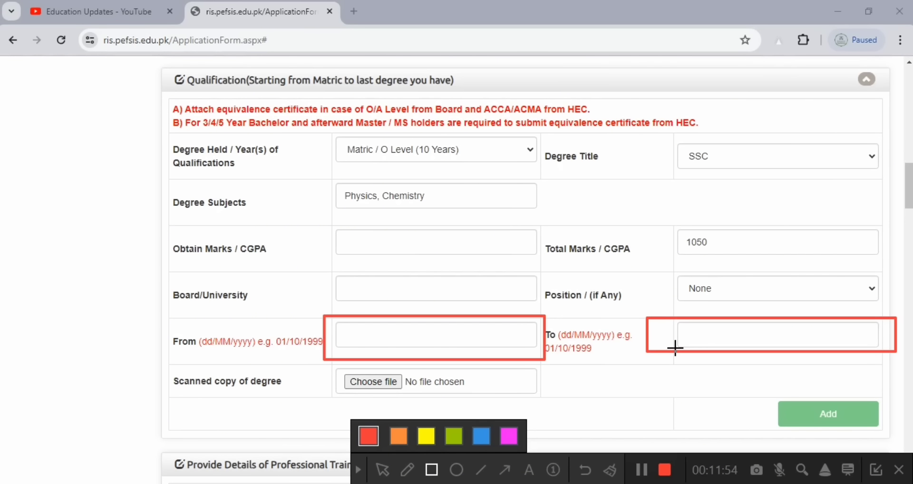
{"action": "left_click_drag", "start_coordinate": [329, 363], "coordinate": [536, 398]}
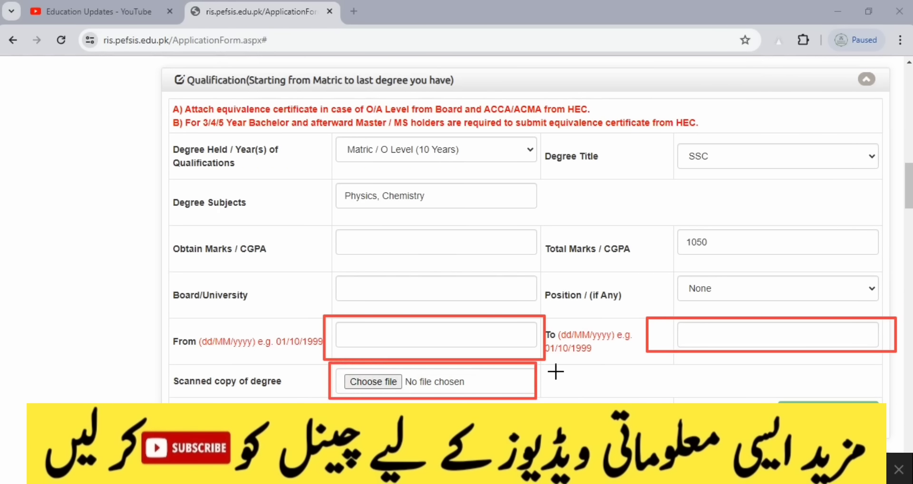
{"action": "left_click", "coordinate": [610, 469]}
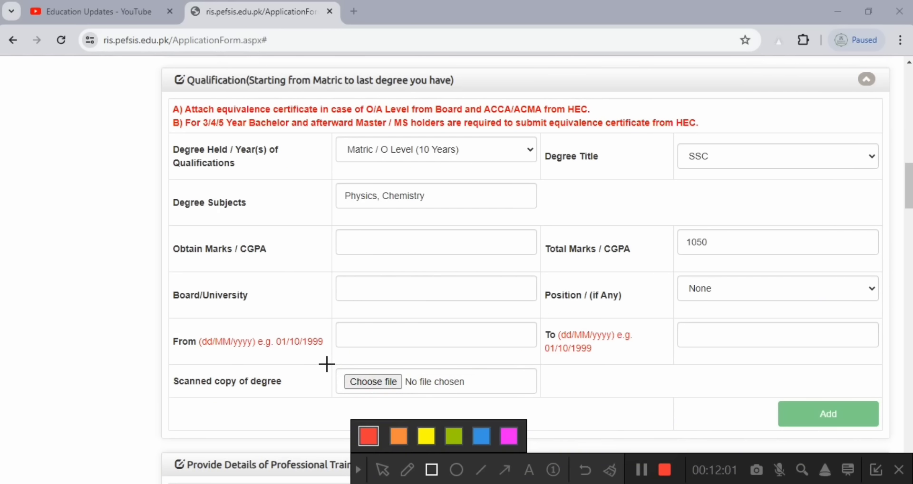
- Outline only the Scanned copy of degree field in red, clear the marking, and close the drawing tools
{"action": "mouse_move", "coordinate": [326, 365]}
{"action": "left_mouse_down"}
{"action": "mouse_move", "coordinate": [362, 394]}
{"action": "mouse_move", "coordinate": [564, 405]}
{"action": "left_mouse_up"}
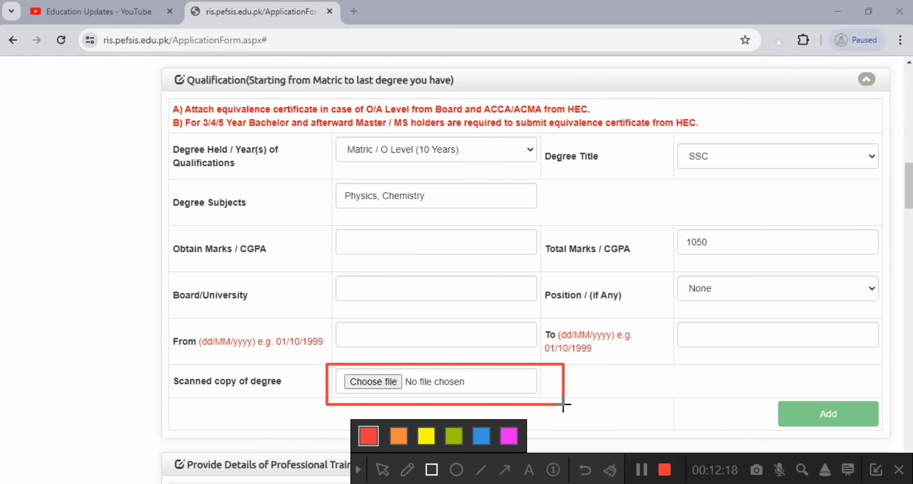
{"action": "left_click", "coordinate": [610, 470]}
{"action": "left_click", "coordinate": [357, 470]}
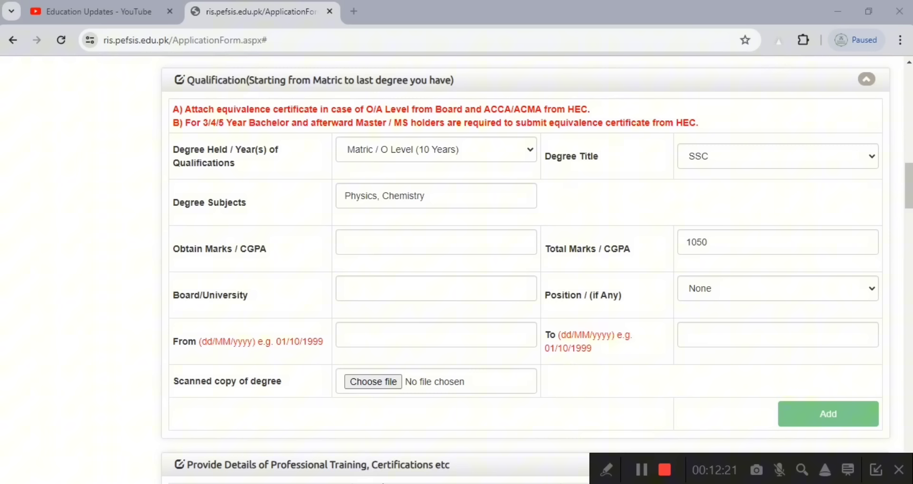
- Outline the Qualification section's Add button in red with the rectangle tool
{"action": "left_click", "coordinate": [611, 478]}
{"action": "left_click", "coordinate": [432, 470]}
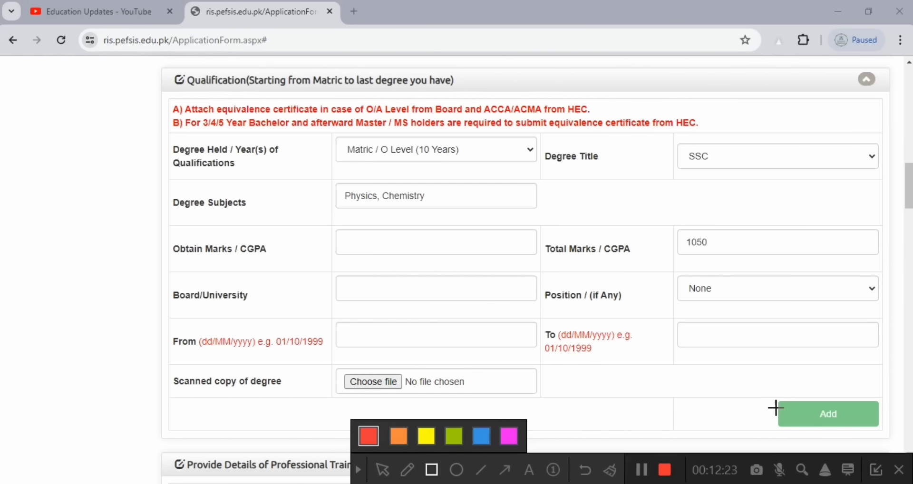
{"action": "left_click_drag", "start_coordinate": [767, 393], "coordinate": [893, 434]}
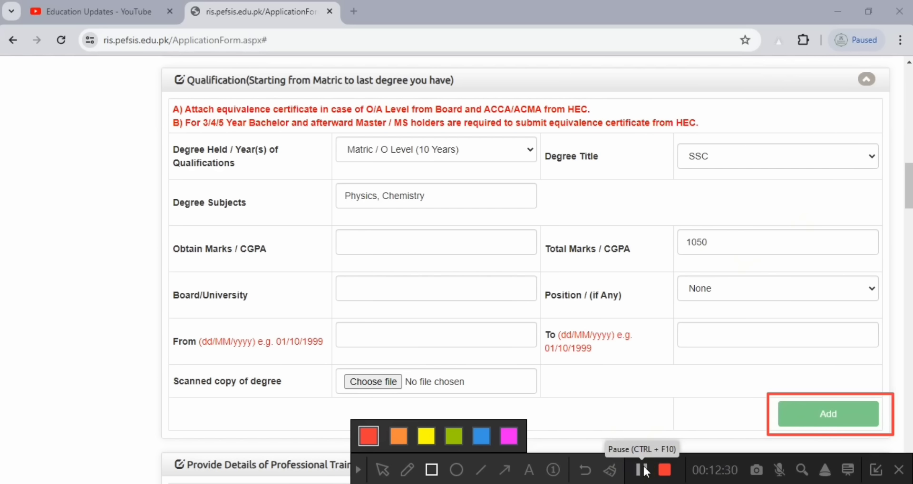
{"action": "left_click", "coordinate": [642, 470]}
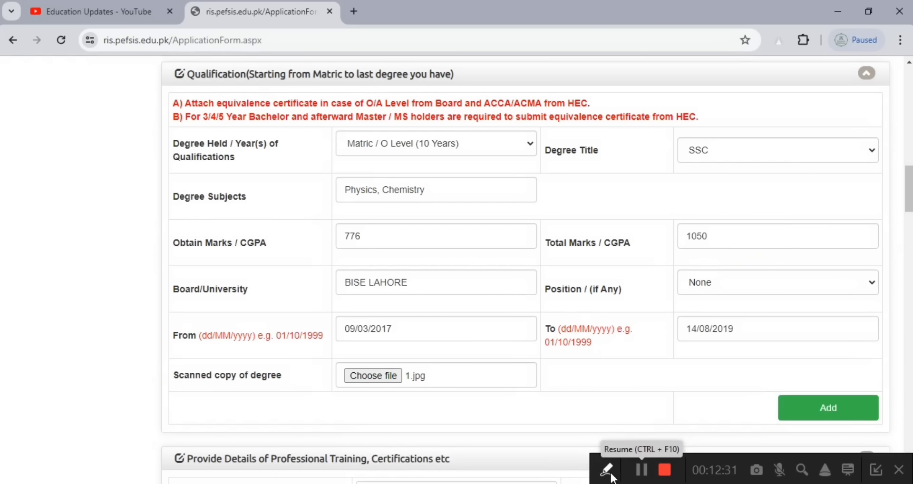
- Outline the Add button below the completed Matric details in red, clear the marking, and add the SSC qualification
{"action": "left_click", "coordinate": [612, 477]}
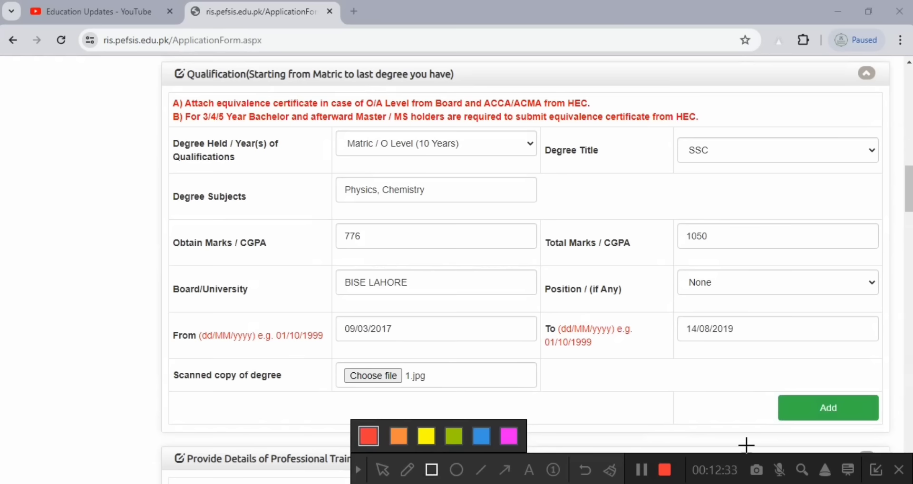
{"action": "left_click_drag", "start_coordinate": [766, 387], "coordinate": [906, 430]}
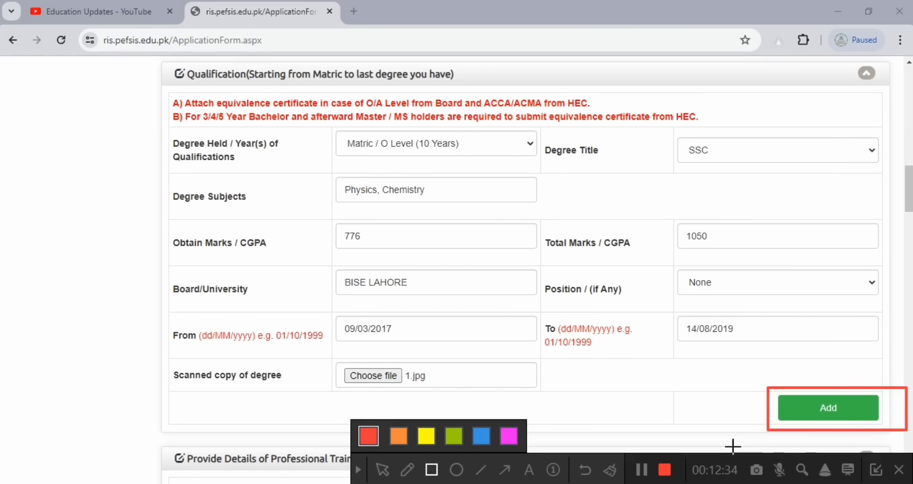
{"action": "left_click", "coordinate": [610, 470]}
{"action": "left_click", "coordinate": [358, 470]}
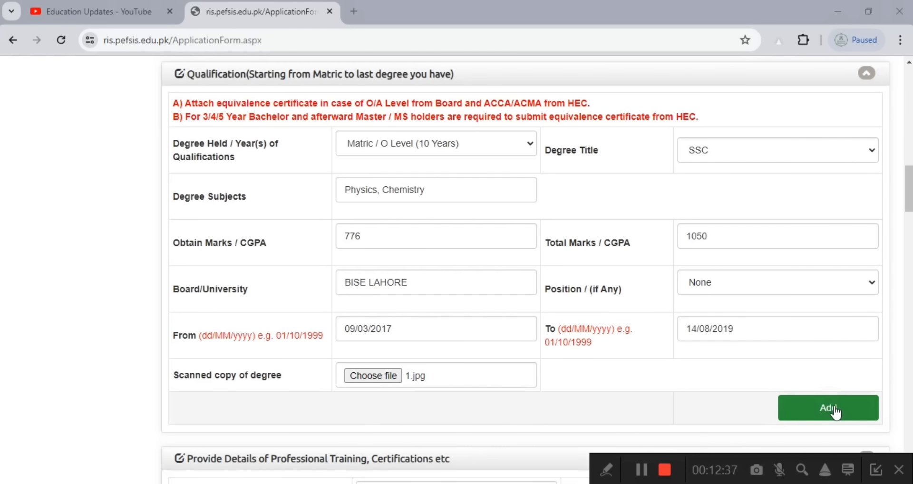
{"action": "left_click", "coordinate": [836, 413]}
- Outline the table listing the added SSC qualification in red
{"action": "left_click", "coordinate": [606, 470]}
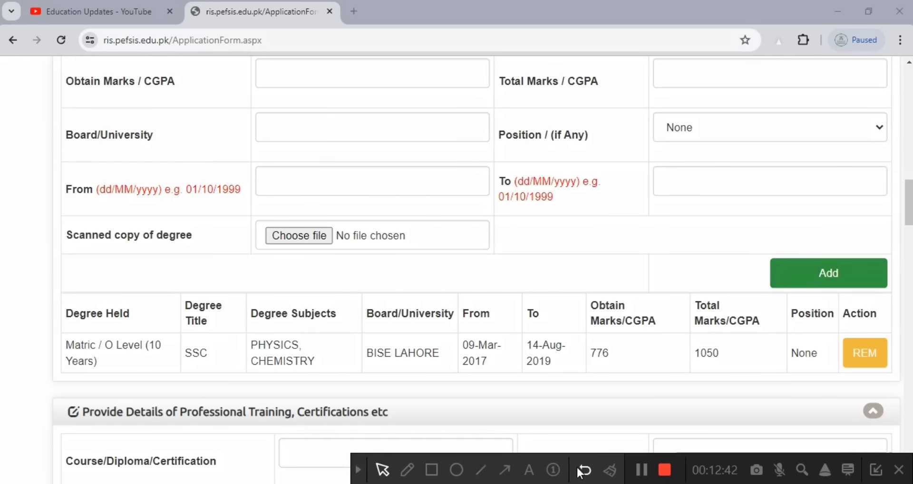
{"action": "left_click", "coordinate": [431, 471]}
{"action": "left_click_drag", "start_coordinate": [42, 300], "coordinate": [909, 385]}
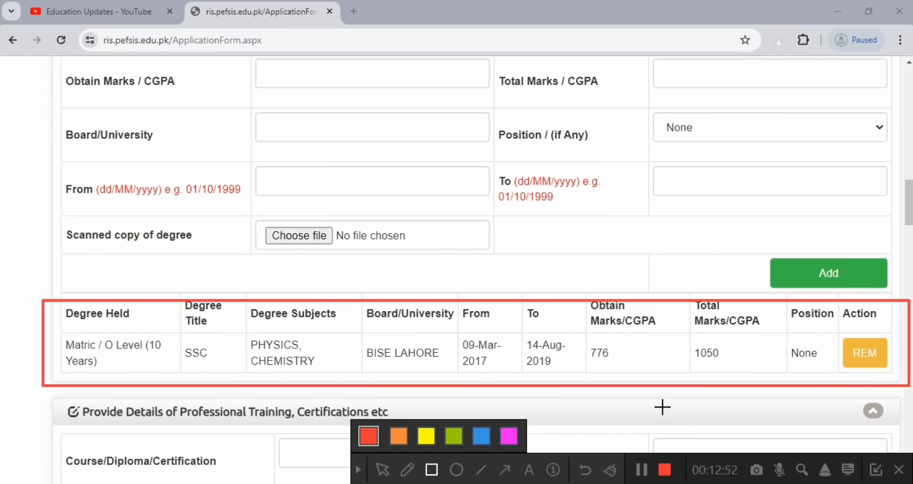
- Outline the Degree Held / Year(s) of Qualifications selection in red and close the drawing tools
{"action": "scroll", "coordinate": [642, 442], "scroll_direction": "up", "scroll_amount": 4}
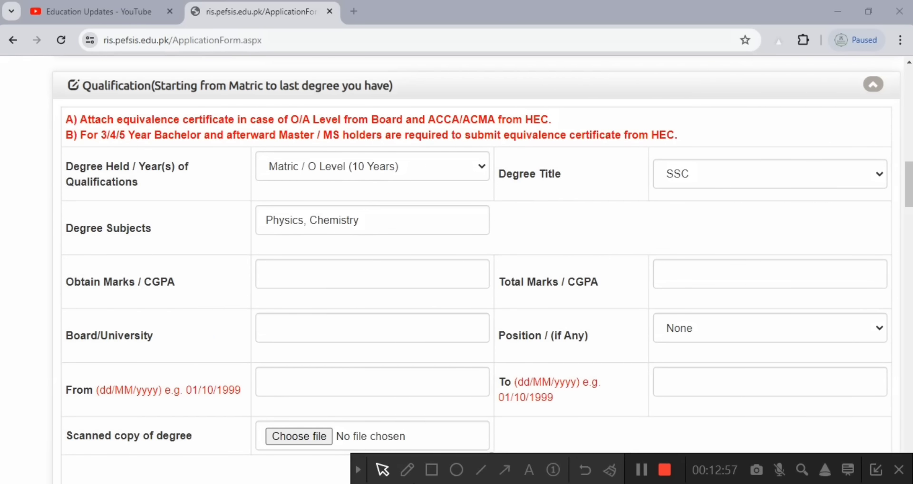
{"action": "left_click", "coordinate": [431, 470]}
{"action": "left_click_drag", "start_coordinate": [247, 146], "coordinate": [513, 188]}
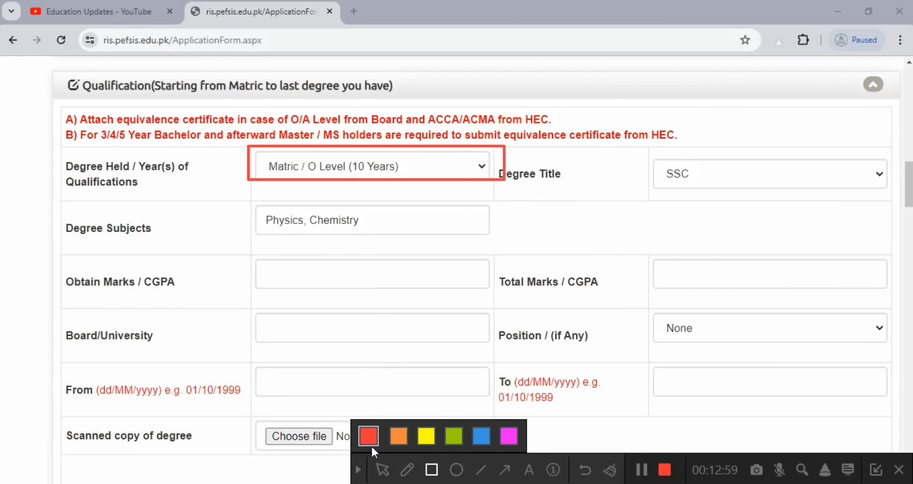
{"action": "left_click", "coordinate": [358, 469]}
- Set the degree held to Intermediate / D.A.E/A Level and the degree title to FSC
{"action": "left_click", "coordinate": [485, 175]}
{"action": "left_click", "coordinate": [412, 197]}
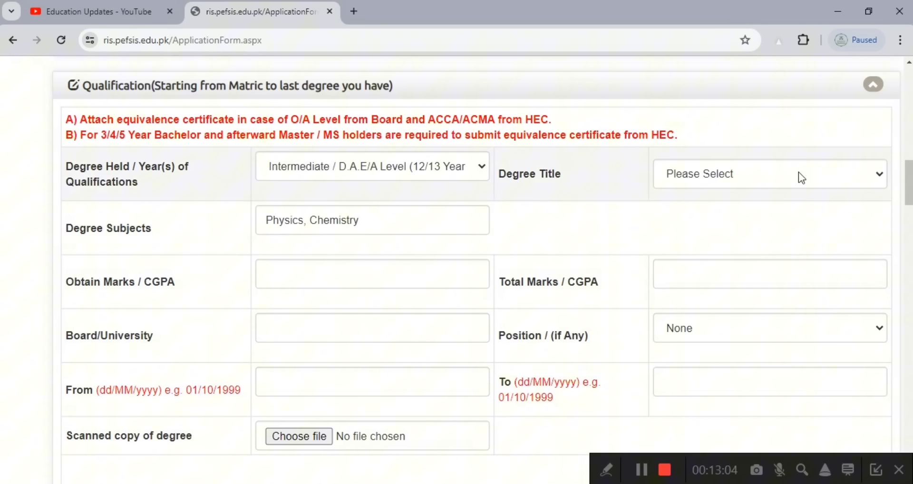
{"action": "left_click", "coordinate": [797, 169]}
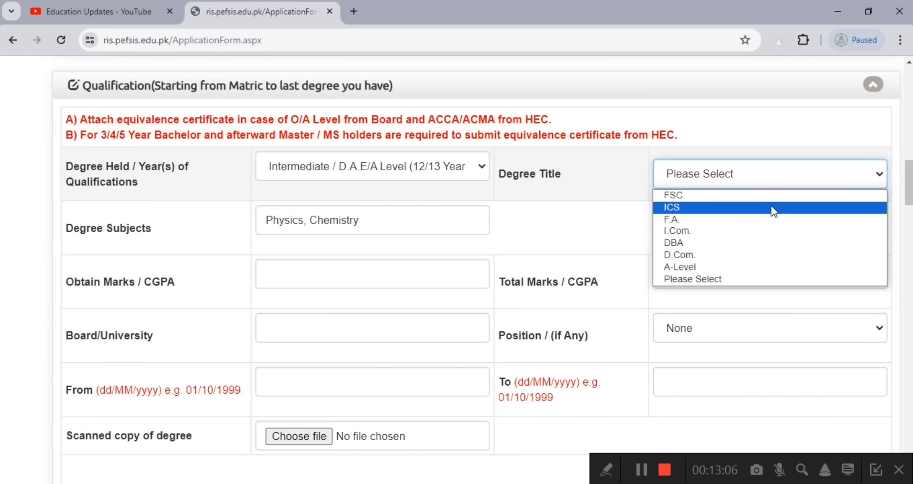
{"action": "left_click", "coordinate": [769, 196]}
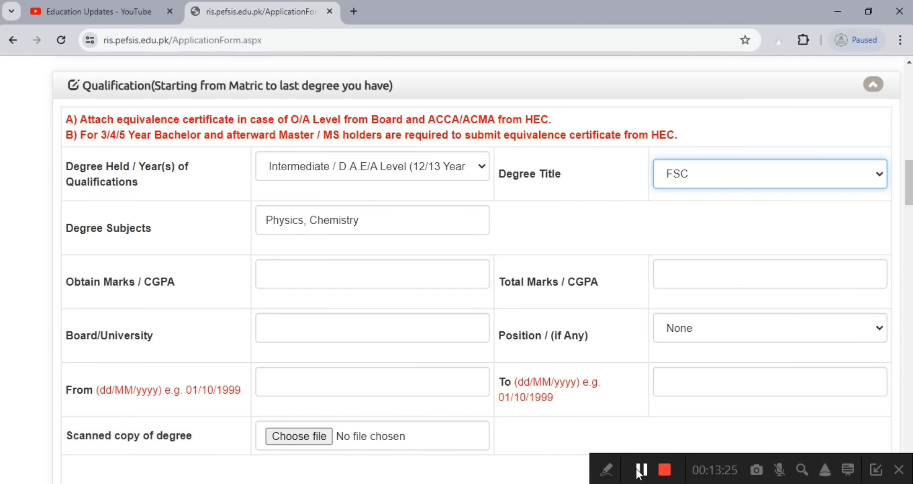
- Outline the Professional Training, Certifications heading and the Course/Diploma/Certification field in red, clearing each marking
{"action": "scroll", "coordinate": [538, 278], "scroll_direction": "down", "scroll_amount": 5}
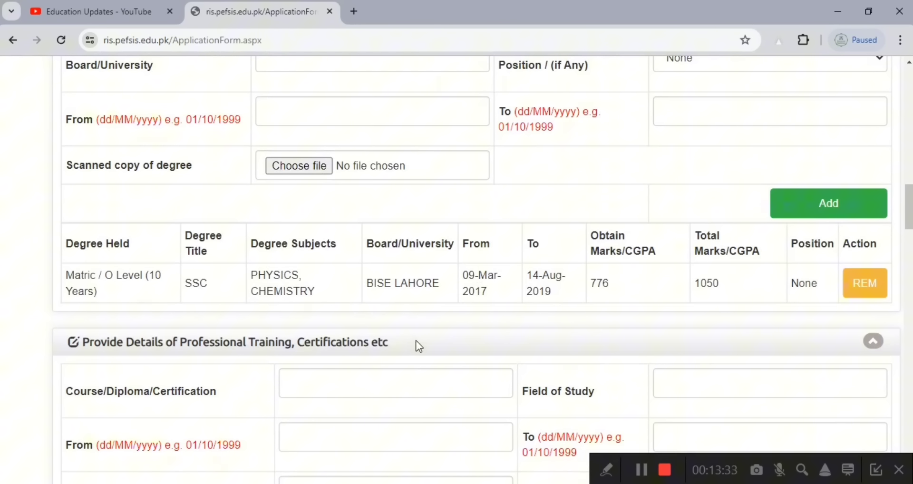
{"action": "scroll", "coordinate": [475, 381], "scroll_direction": "down", "scroll_amount": 5}
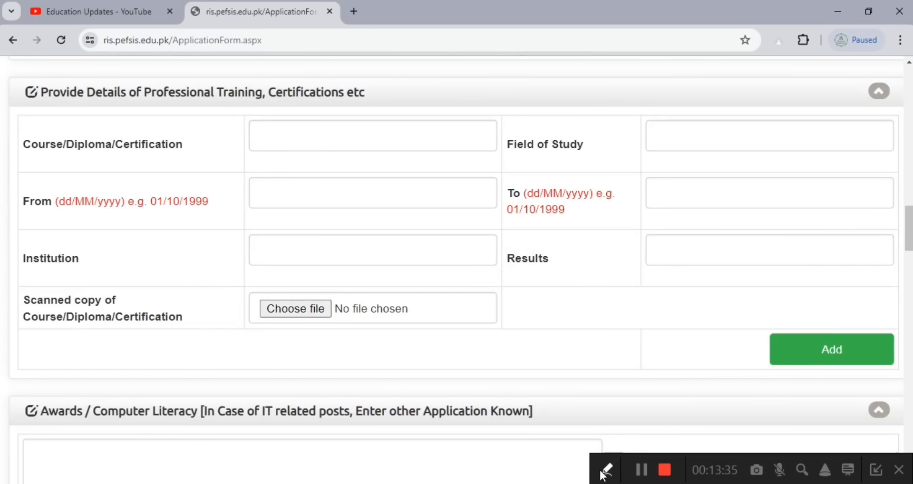
{"action": "mouse_move", "coordinate": [470, 478]}
{"action": "left_click", "coordinate": [432, 469]}
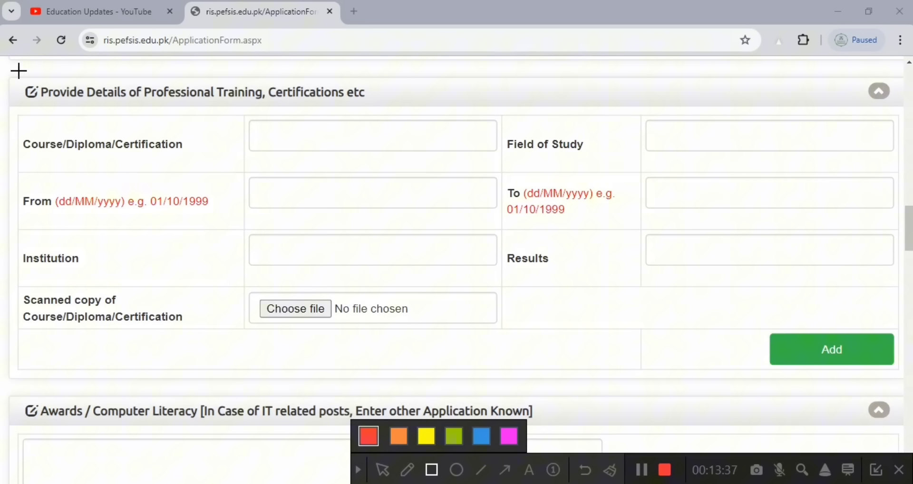
{"action": "mouse_move", "coordinate": [19, 70]}
{"action": "left_mouse_down"}
{"action": "mouse_move", "coordinate": [166, 108]}
{"action": "mouse_move", "coordinate": [432, 111]}
{"action": "left_mouse_up"}
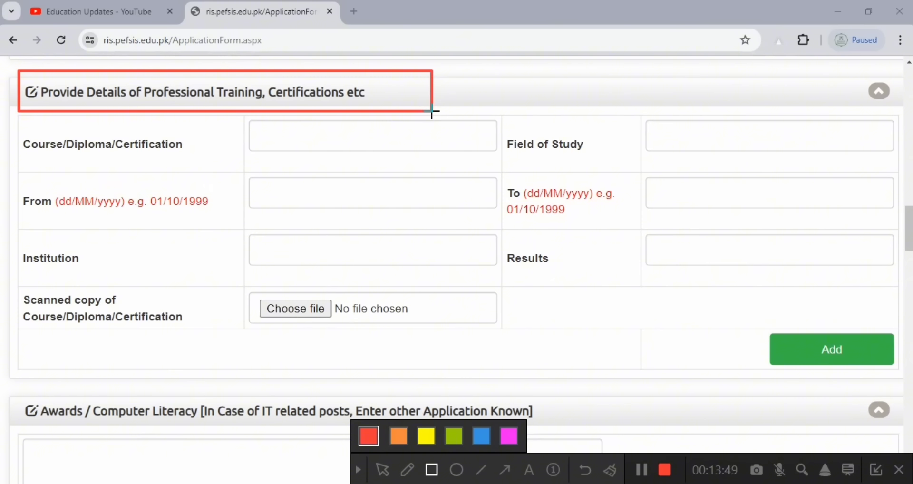
{"action": "left_click", "coordinate": [610, 470]}
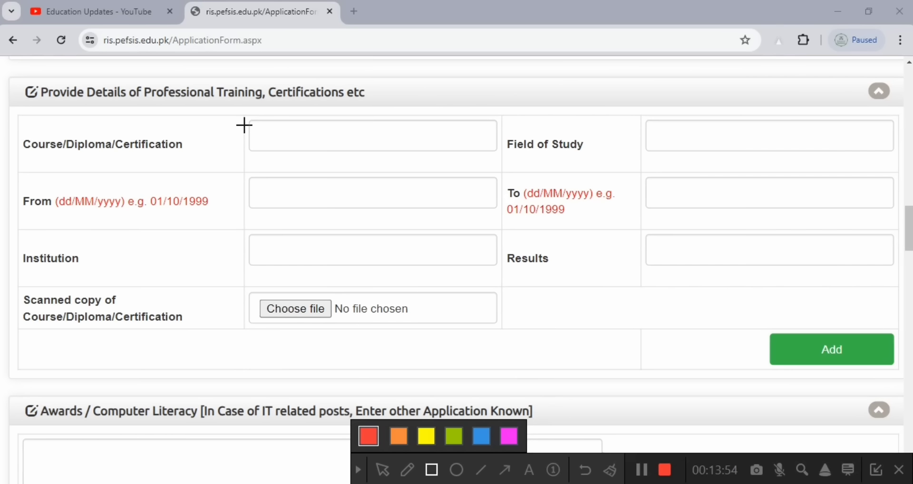
{"action": "mouse_move", "coordinate": [241, 117]}
{"action": "left_mouse_down"}
{"action": "mouse_move", "coordinate": [328, 152]}
{"action": "mouse_move", "coordinate": [503, 154]}
{"action": "left_mouse_up"}
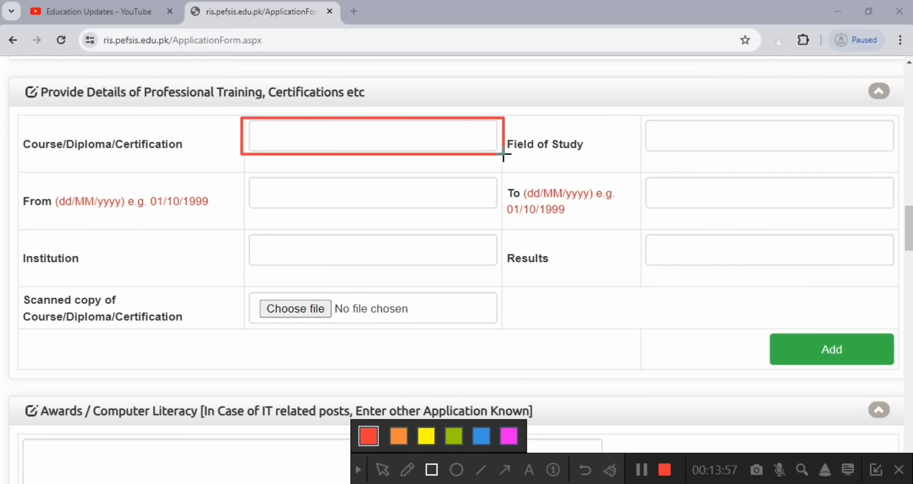
{"action": "left_click", "coordinate": [610, 470]}
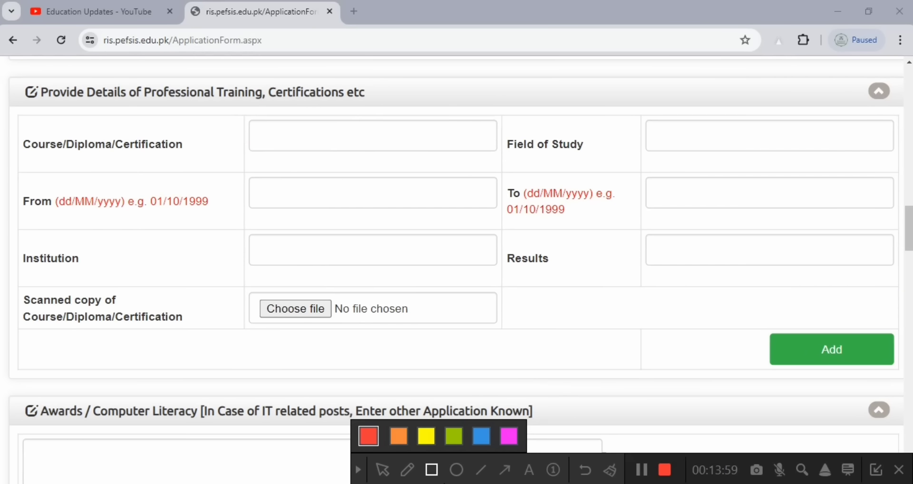
{"action": "left_click", "coordinate": [358, 470]}
- Enter OMC as the course/diploma/certification and Office Management as the field of study
{"action": "left_click", "coordinate": [322, 137]}
{"action": "type", "text": "OMC"}
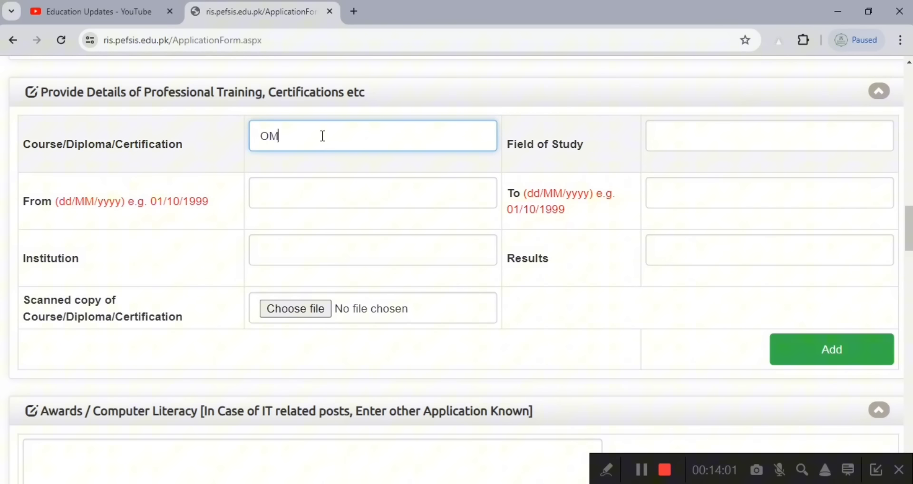
{"action": "left_click", "coordinate": [713, 134]}
{"action": "type", "text": "O"}
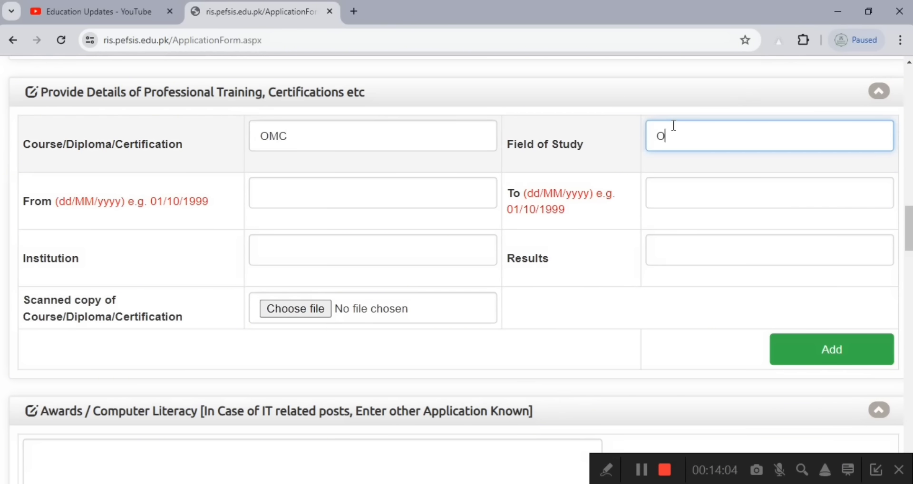
{"action": "type", "text": "ffice Man"}
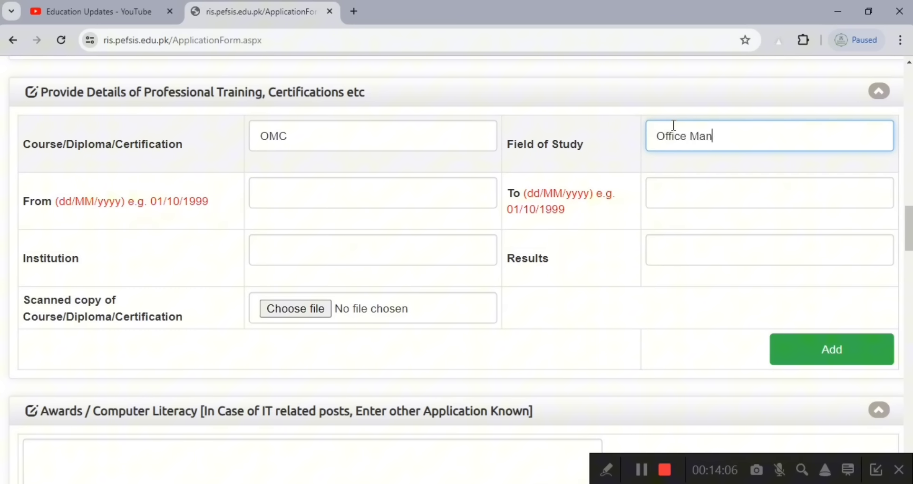
{"action": "type", "text": "agement"}
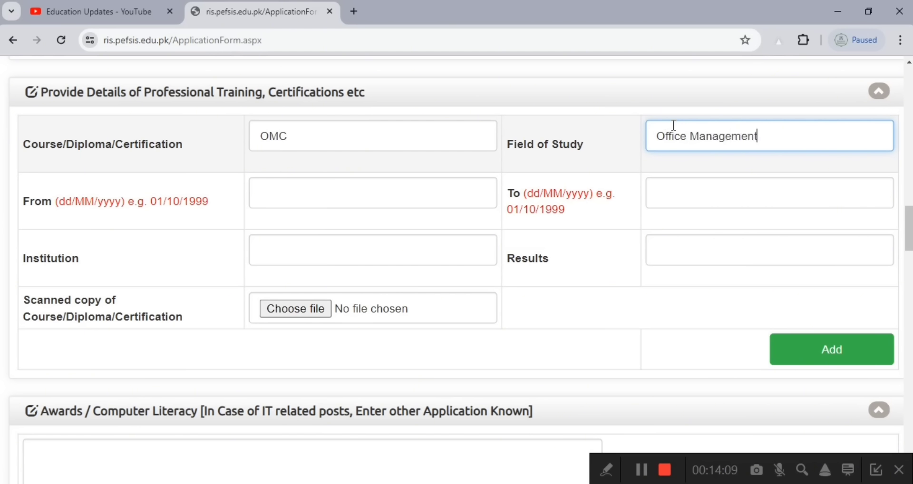
- Outline the training From, To, Institution, Results and scanned copy fields and the Add button in red, clear the markings and close the drawing tools
{"action": "left_click", "coordinate": [608, 469]}
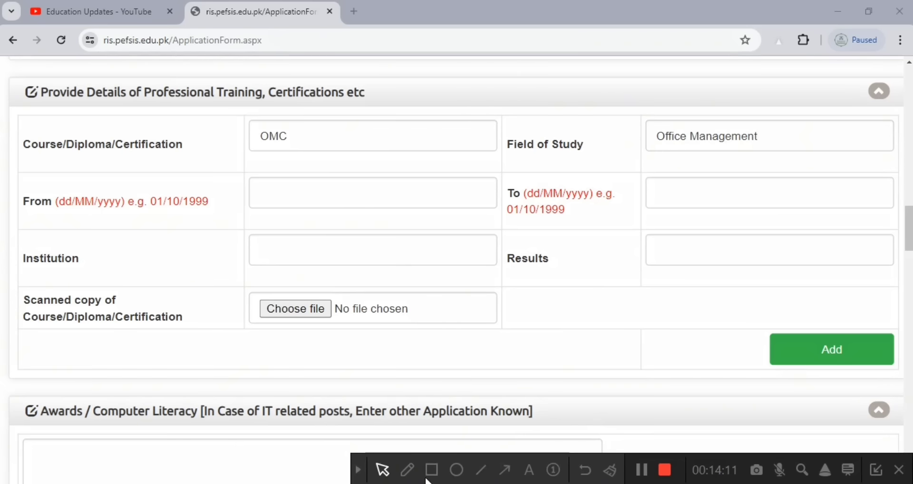
{"action": "left_click", "coordinate": [431, 470]}
{"action": "mouse_move", "coordinate": [239, 179]}
{"action": "left_mouse_down"}
{"action": "mouse_move", "coordinate": [358, 210]}
{"action": "mouse_move", "coordinate": [502, 213]}
{"action": "left_mouse_up"}
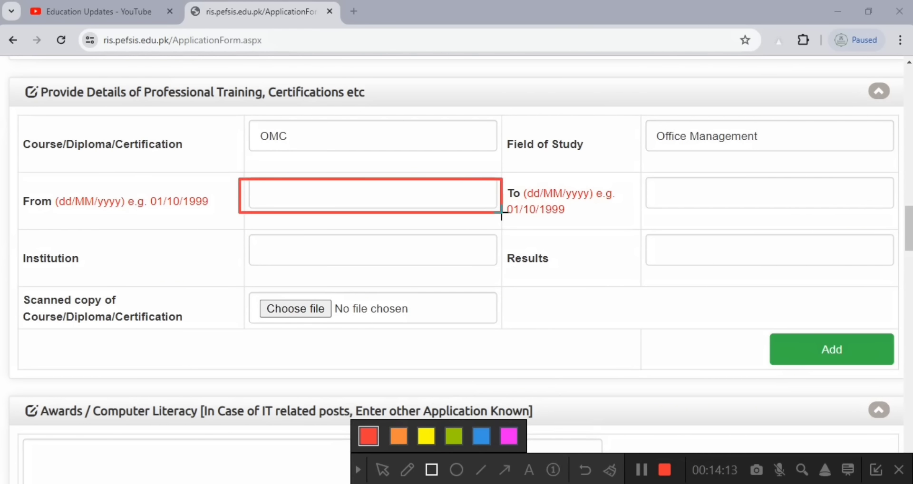
{"action": "left_click_drag", "start_coordinate": [633, 166], "coordinate": [890, 211]}
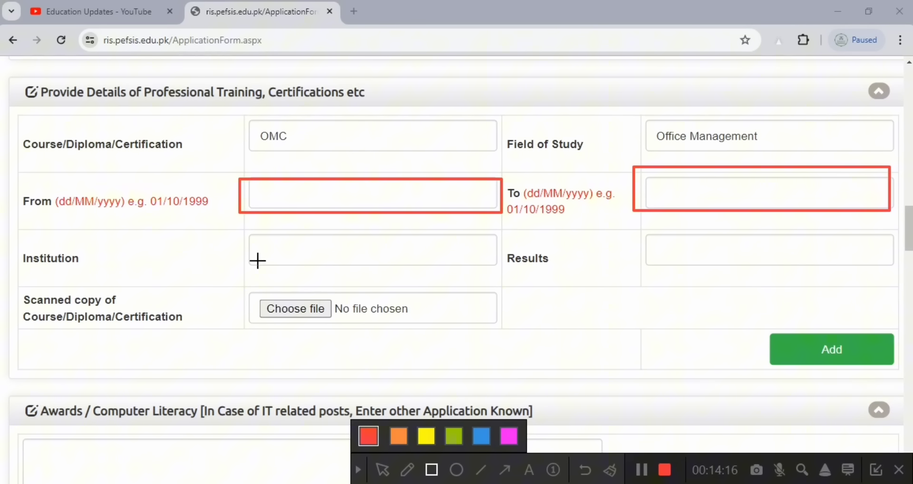
{"action": "mouse_move", "coordinate": [235, 233]}
{"action": "left_mouse_down"}
{"action": "mouse_move", "coordinate": [373, 283]}
{"action": "mouse_move", "coordinate": [482, 275]}
{"action": "left_mouse_up"}
{"action": "mouse_move", "coordinate": [629, 225]}
{"action": "left_mouse_down"}
{"action": "mouse_move", "coordinate": [866, 279]}
{"action": "mouse_move", "coordinate": [894, 274]}
{"action": "left_mouse_up"}
{"action": "mouse_move", "coordinate": [240, 291]}
{"action": "left_mouse_down"}
{"action": "mouse_move", "coordinate": [255, 316]}
{"action": "mouse_move", "coordinate": [435, 325]}
{"action": "left_mouse_up"}
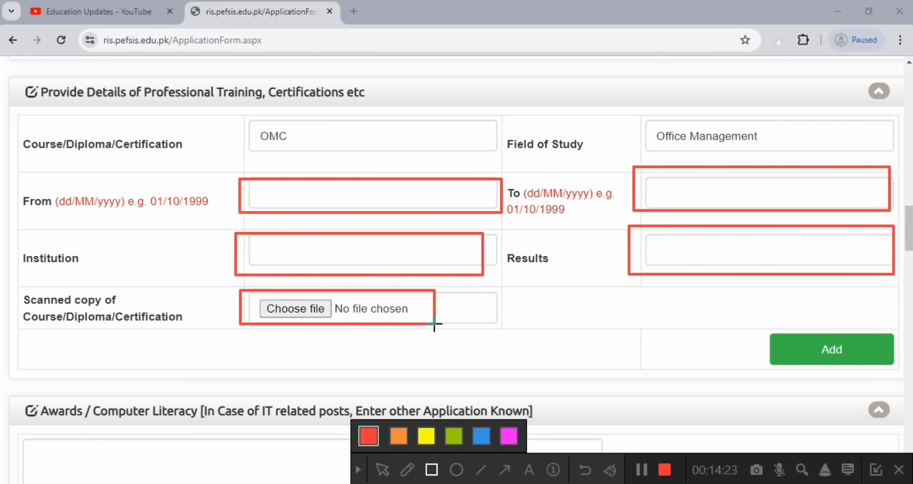
{"action": "mouse_move", "coordinate": [754, 323]}
{"action": "left_mouse_down"}
{"action": "mouse_move", "coordinate": [768, 355]}
{"action": "mouse_move", "coordinate": [909, 368]}
{"action": "left_mouse_up"}
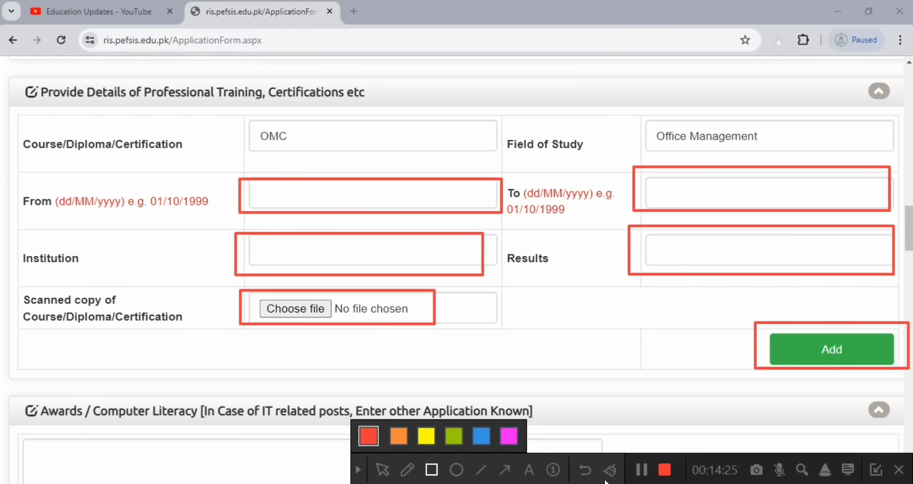
{"action": "left_click", "coordinate": [608, 471]}
{"action": "left_click", "coordinate": [357, 470]}
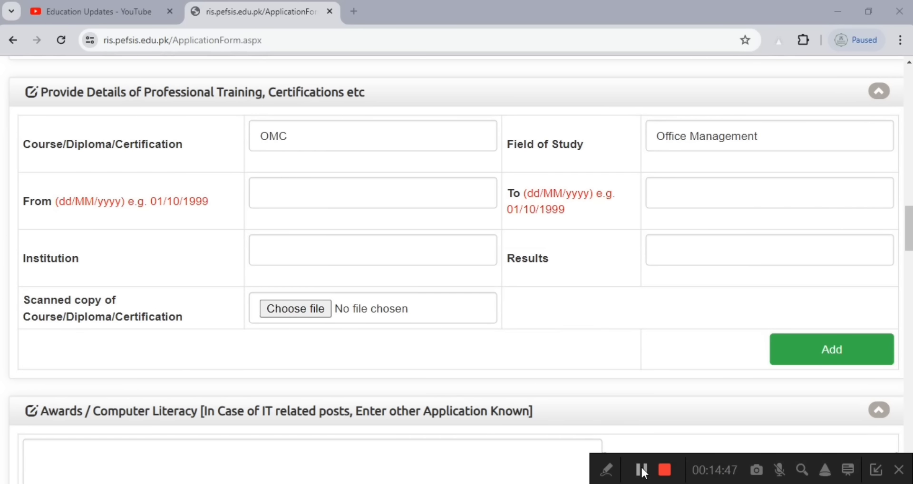
- Outline the Awards / Computer Literacy heading and the HW/SW Applications row in red, clearing each marking
{"action": "scroll", "coordinate": [632, 447], "scroll_direction": "down", "scroll_amount": 5}
{"action": "left_click", "coordinate": [614, 473]}
{"action": "left_click", "coordinate": [431, 469]}
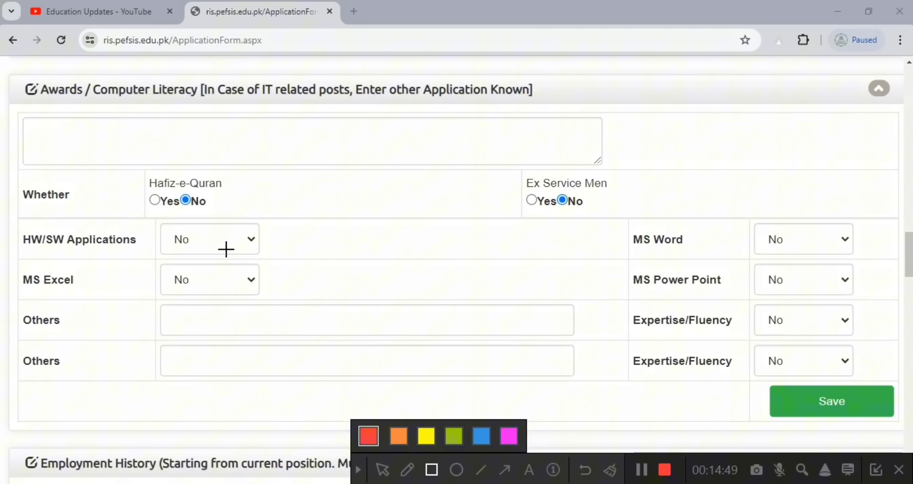
{"action": "mouse_move", "coordinate": [6, 58]}
{"action": "left_mouse_down"}
{"action": "mouse_move", "coordinate": [16, 81]}
{"action": "mouse_move", "coordinate": [234, 110]}
{"action": "mouse_move", "coordinate": [581, 111]}
{"action": "left_mouse_up"}
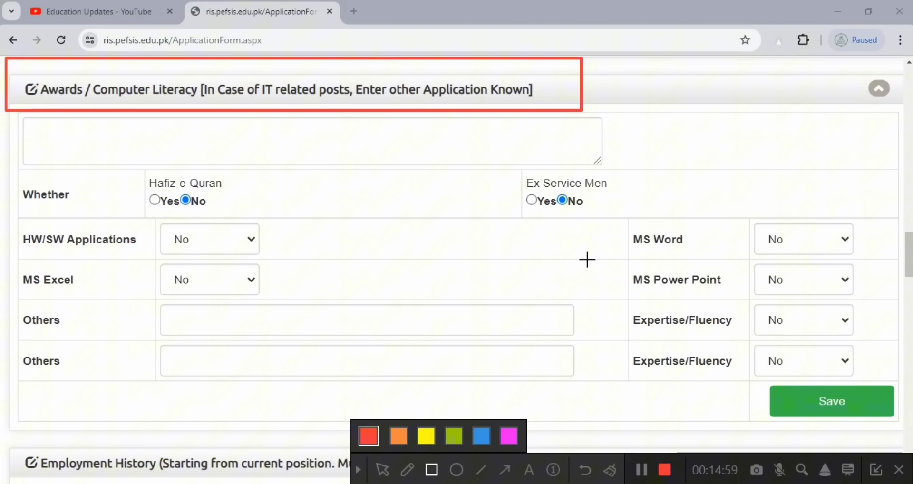
{"action": "left_click", "coordinate": [610, 470]}
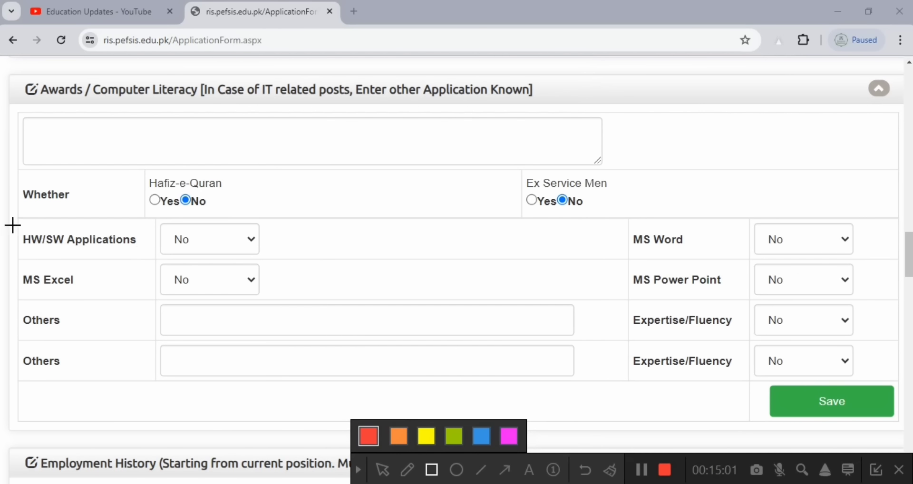
{"action": "mouse_move", "coordinate": [8, 214]}
{"action": "left_mouse_down"}
{"action": "mouse_move", "coordinate": [86, 255]}
{"action": "mouse_move", "coordinate": [293, 260]}
{"action": "left_mouse_up"}
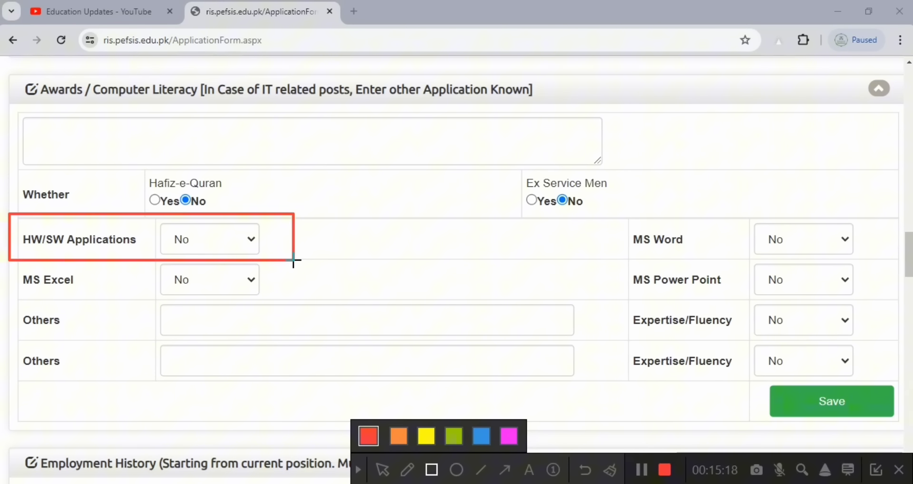
{"action": "left_click", "coordinate": [610, 470]}
{"action": "left_click", "coordinate": [383, 470]}
- Set HW/SW Applications, MS Word and MS Power Point to Excellent and MS Excel to Good
{"action": "left_click", "coordinate": [236, 239]}
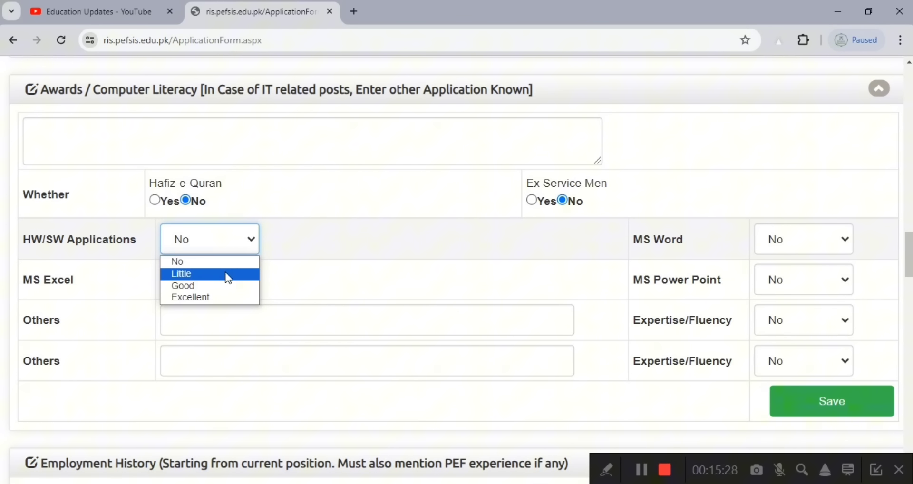
{"action": "left_click", "coordinate": [235, 298]}
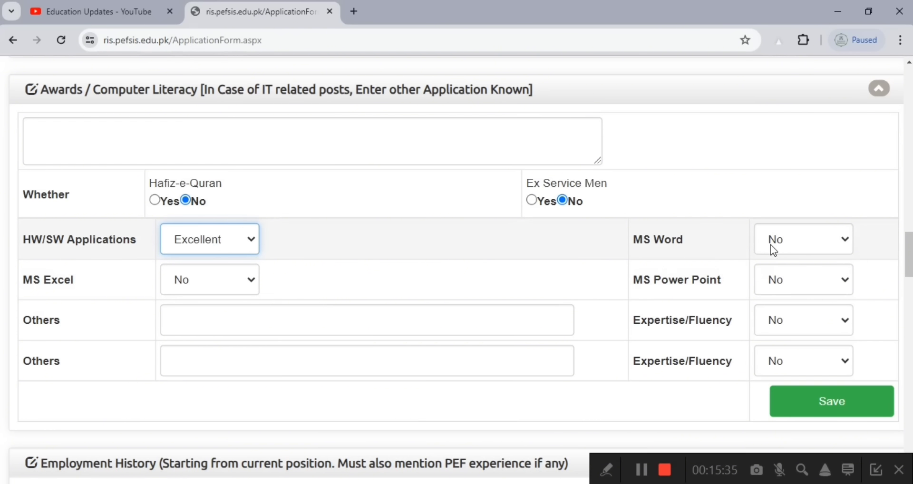
{"action": "left_click", "coordinate": [778, 248]}
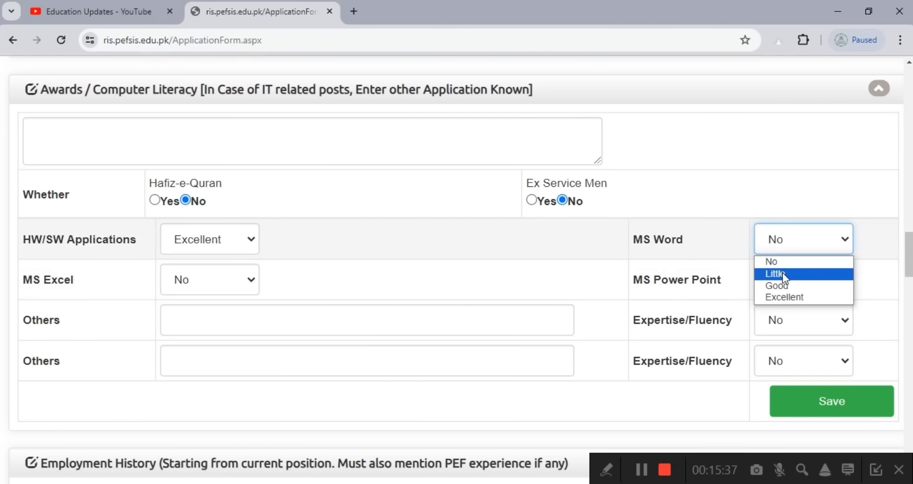
{"action": "left_click", "coordinate": [786, 297]}
{"action": "left_click", "coordinate": [236, 280]}
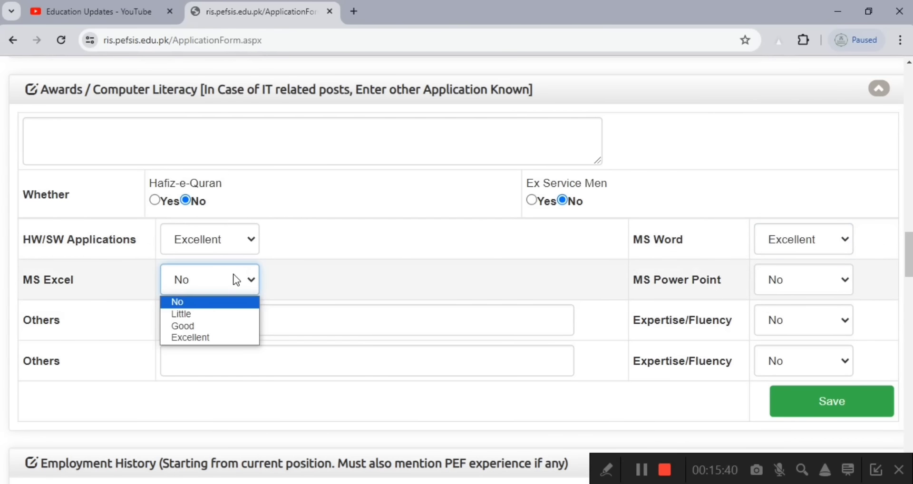
{"action": "left_click", "coordinate": [224, 326]}
{"action": "left_click", "coordinate": [775, 285]}
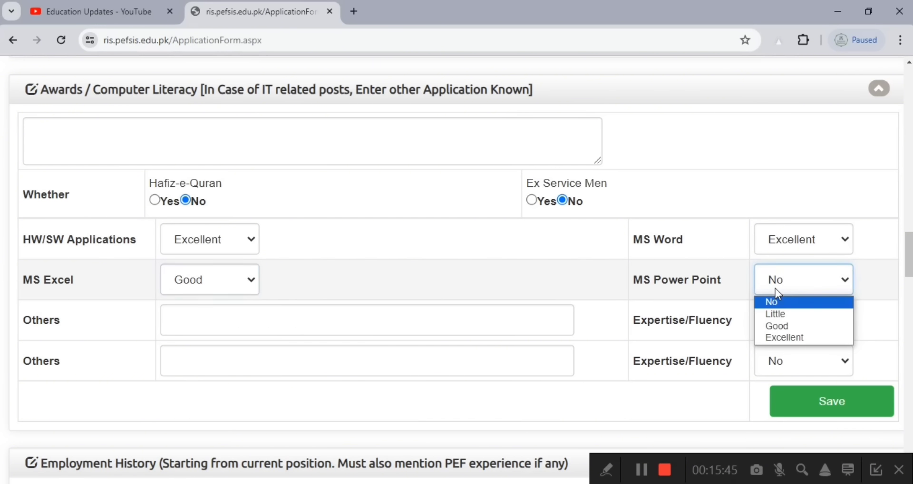
{"action": "left_click", "coordinate": [785, 336]}
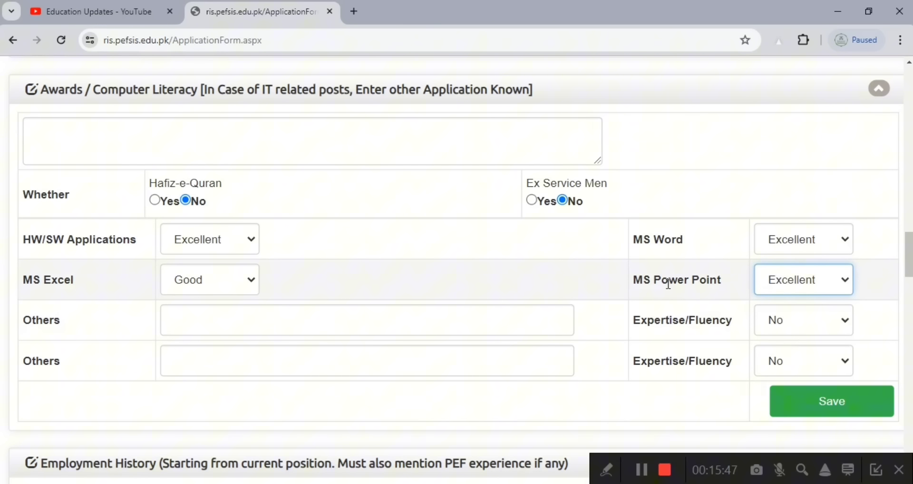
- Outline the two Others fields under computer literacy in red, clear the markings and close the drawing tools
{"action": "left_click", "coordinate": [606, 470]}
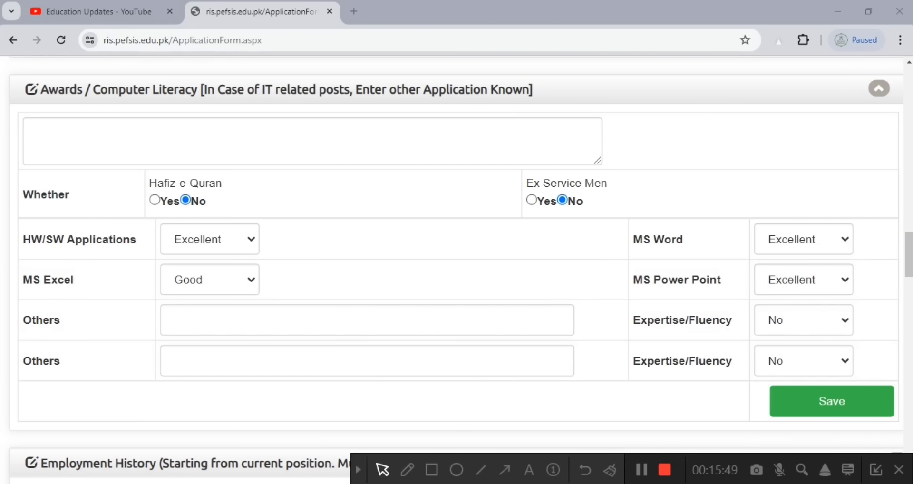
{"action": "left_click", "coordinate": [431, 470]}
{"action": "mouse_move", "coordinate": [139, 298]}
{"action": "left_mouse_down"}
{"action": "mouse_move", "coordinate": [453, 326]}
{"action": "mouse_move", "coordinate": [606, 328]}
{"action": "left_mouse_up"}
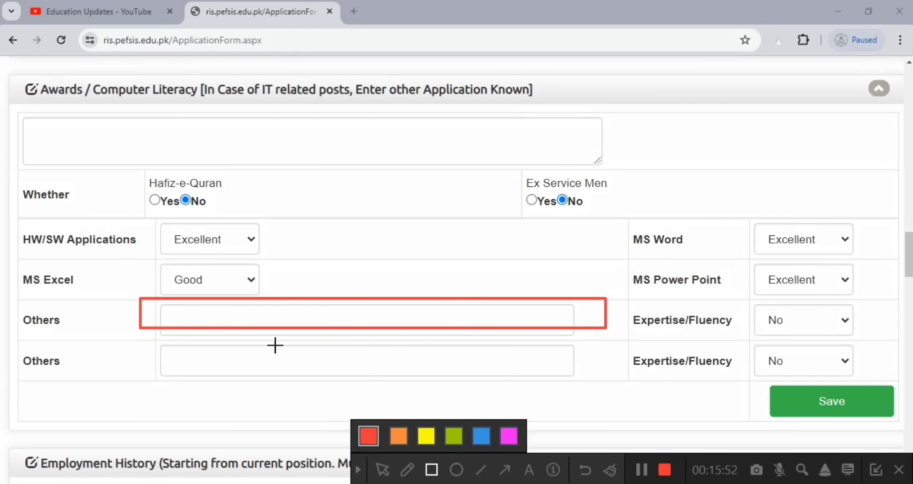
{"action": "mouse_move", "coordinate": [131, 334]}
{"action": "left_mouse_down"}
{"action": "mouse_move", "coordinate": [436, 398]}
{"action": "mouse_move", "coordinate": [580, 396]}
{"action": "left_mouse_up"}
{"action": "left_click", "coordinate": [610, 470]}
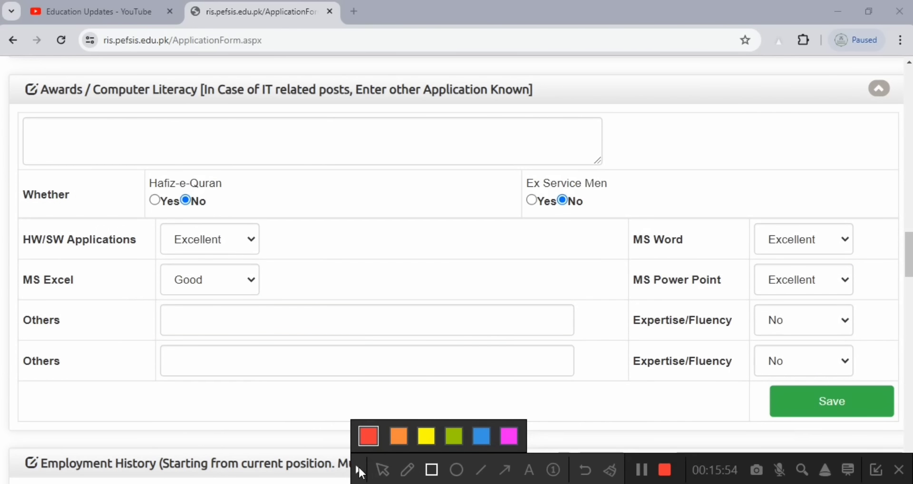
{"action": "left_click", "coordinate": [360, 471]}
- Enter Digital Marketer in the first Others field and set its expertise/fluency to Excellent
{"action": "left_click", "coordinate": [323, 330]}
{"action": "type", "text": "Di"}
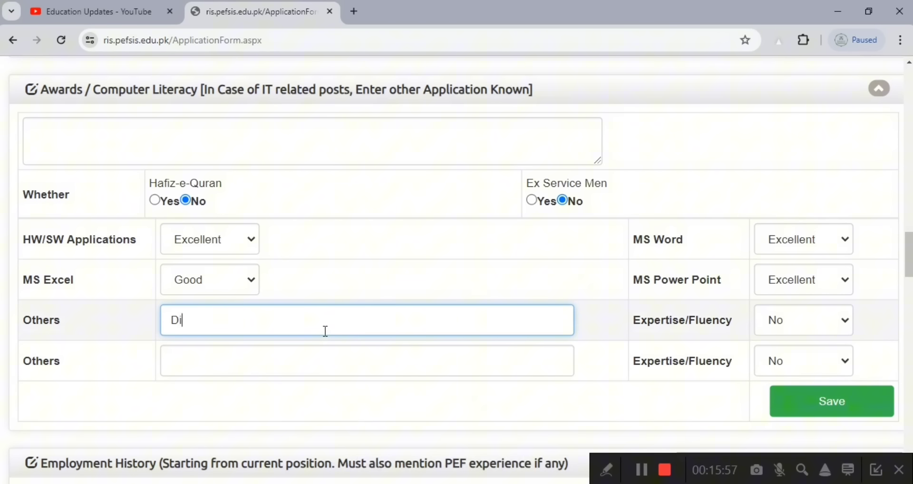
{"action": "type", "text": "gital Marketer"}
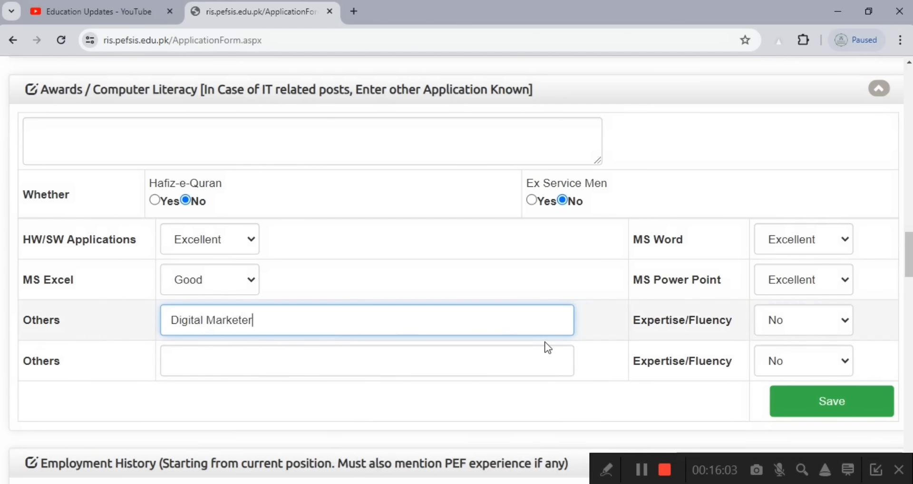
{"action": "left_click", "coordinate": [820, 318]}
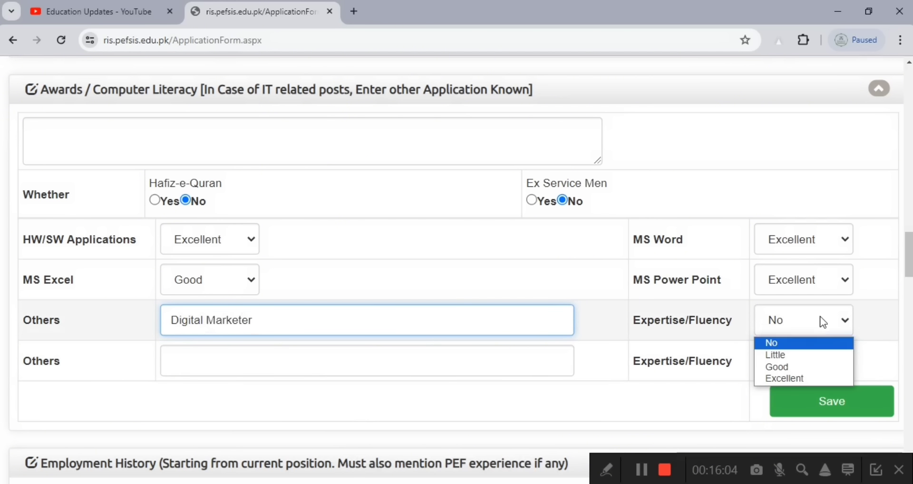
{"action": "left_click", "coordinate": [804, 378]}
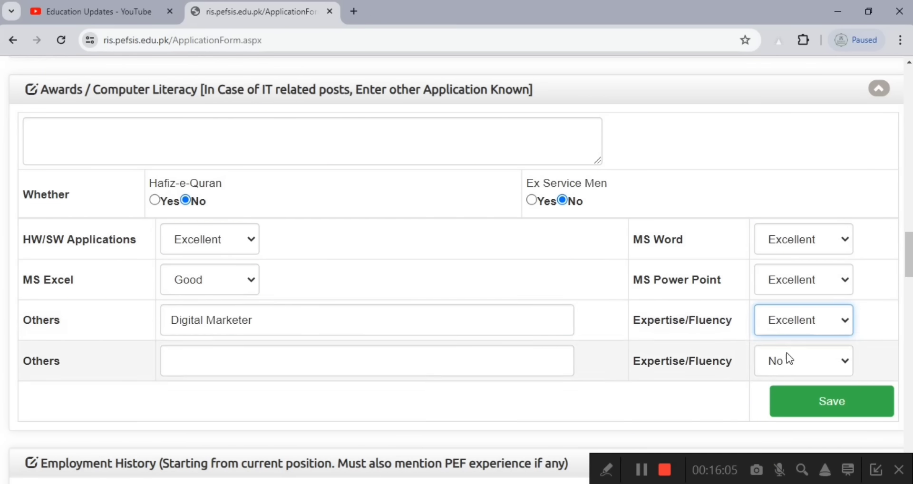
- Enter Youtubing in the second Others field with Excellent expertise/fluency and save the computer literacy section
{"action": "left_click", "coordinate": [262, 347]}
{"action": "type", "text": "You"}
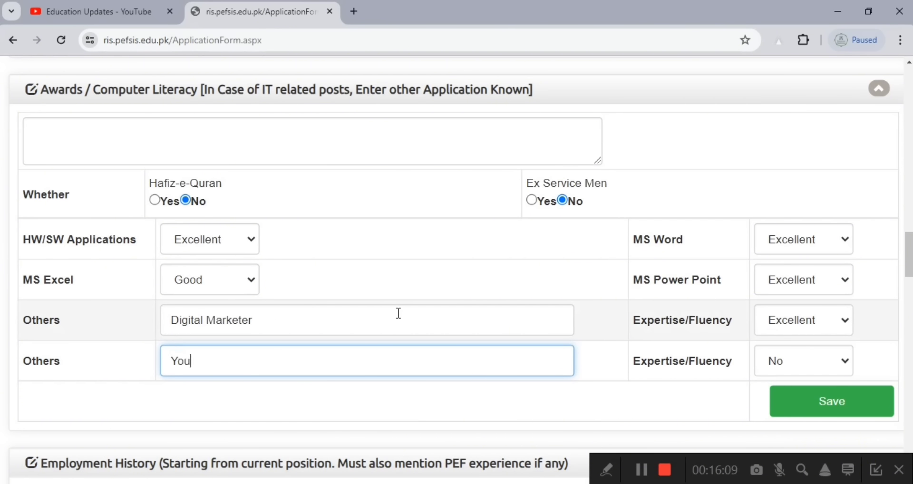
{"action": "type", "text": "tubing"}
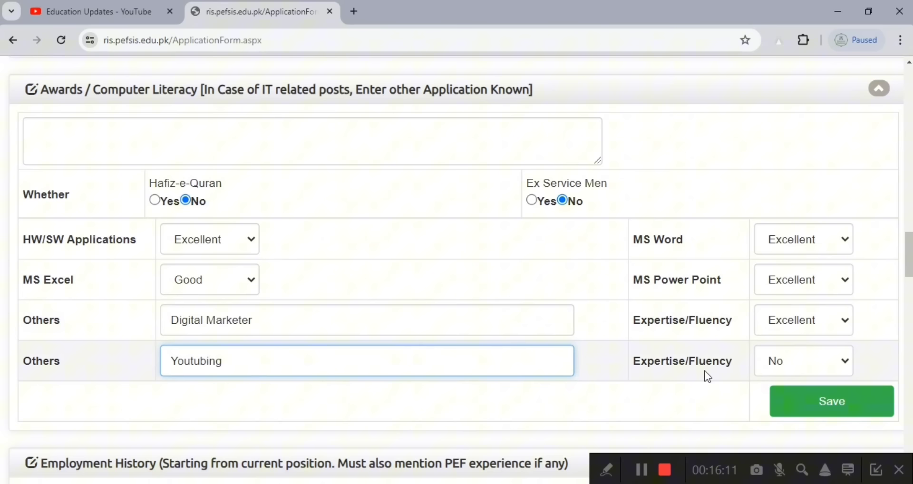
{"action": "left_click", "coordinate": [775, 361]}
{"action": "left_click", "coordinate": [786, 419]}
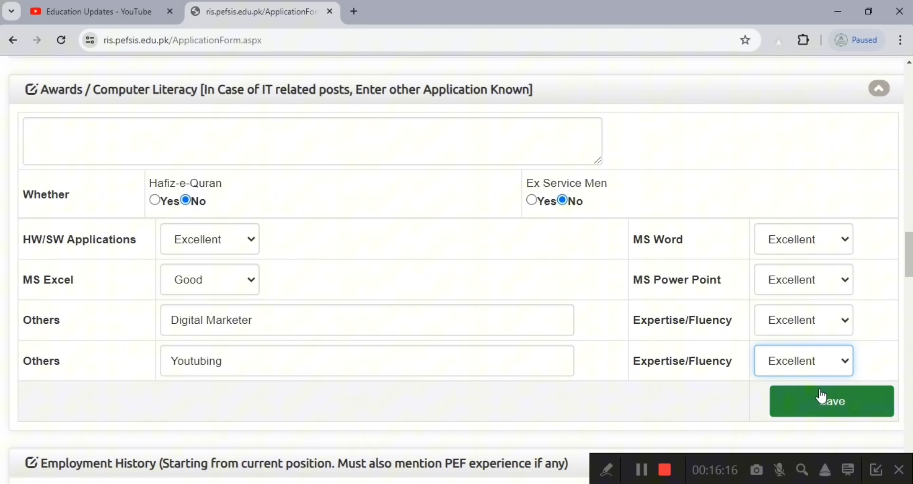
{"action": "left_click", "coordinate": [821, 397]}
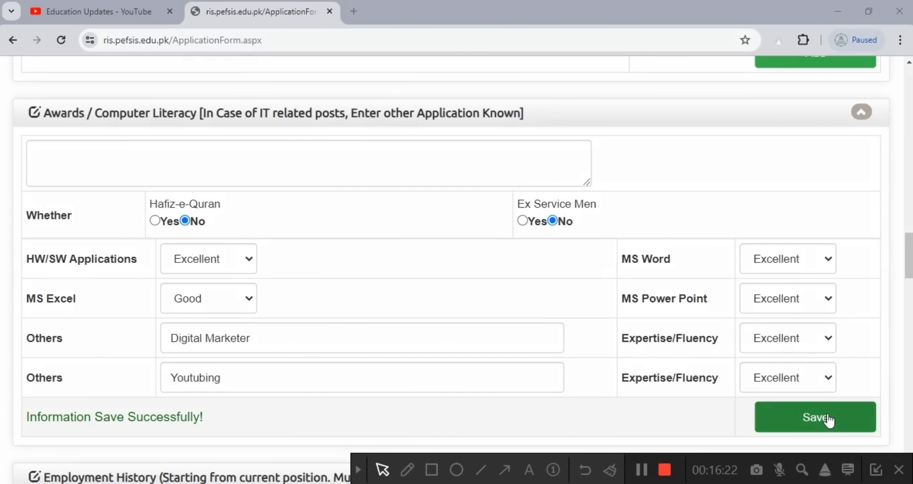
- Outline the save message below the computer literacy fields in red, undo the marking and close the drawing tools
{"action": "left_click", "coordinate": [432, 470]}
{"action": "mouse_move", "coordinate": [10, 395]}
{"action": "left_mouse_down"}
{"action": "mouse_move", "coordinate": [34, 425]}
{"action": "mouse_move", "coordinate": [243, 432]}
{"action": "left_mouse_up"}
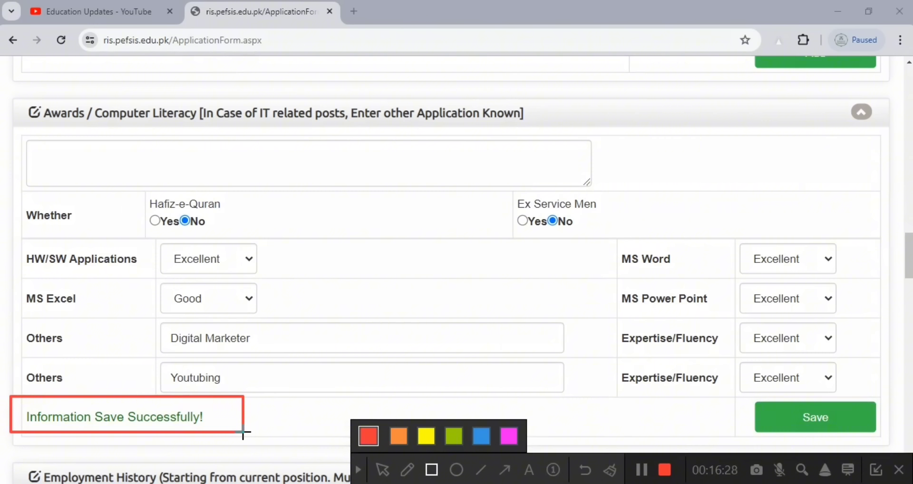
{"action": "left_click", "coordinate": [585, 470]}
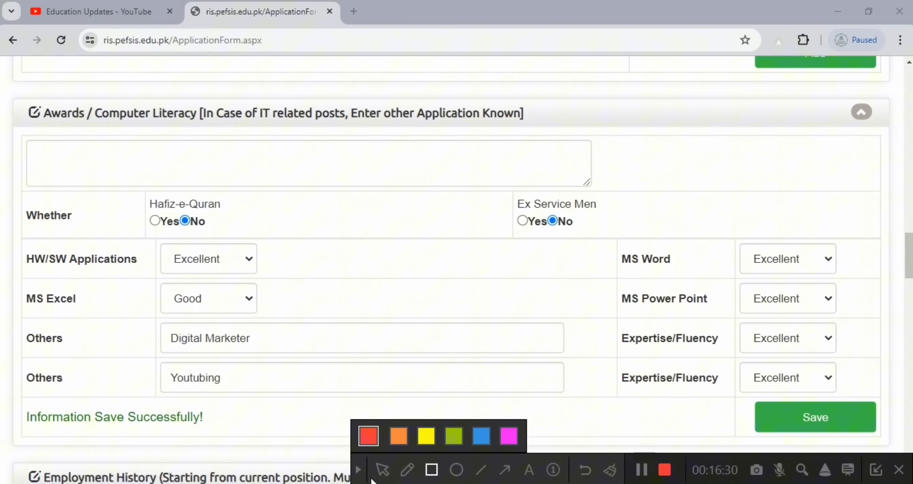
{"action": "left_click", "coordinate": [359, 470]}
- Outline the Employment History section heading in red
{"action": "left_click", "coordinate": [606, 470]}
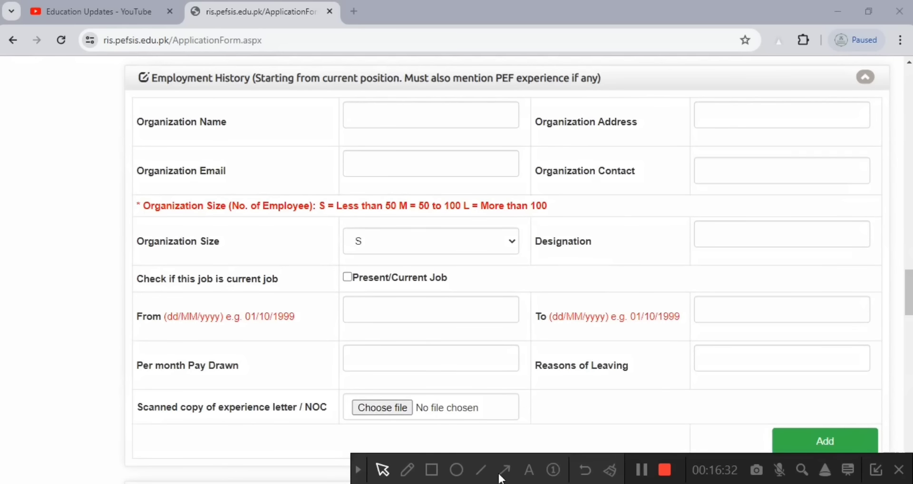
{"action": "left_click", "coordinate": [431, 470]}
{"action": "left_click_drag", "start_coordinate": [125, 59], "coordinate": [649, 100]}
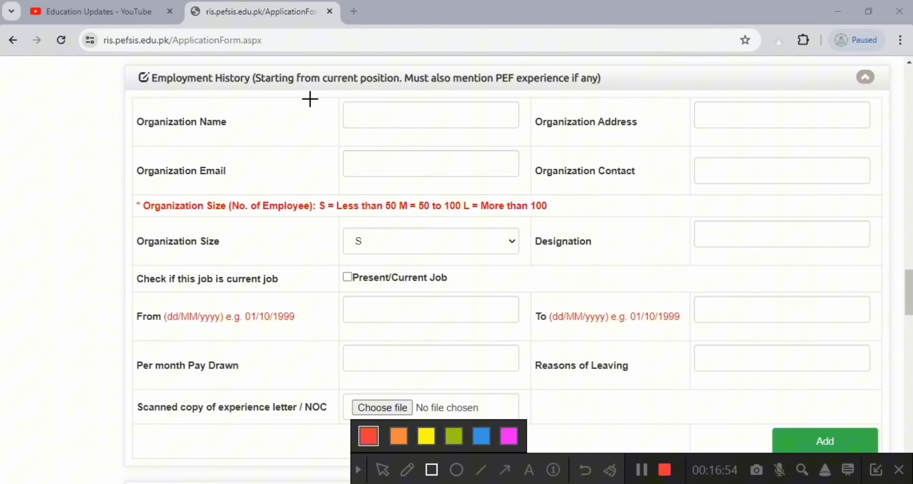
- Outline the Organization Name, Address, Email and Contact fields in red and clear the markings
{"action": "left_click_drag", "start_coordinate": [310, 99], "coordinate": [525, 130]}
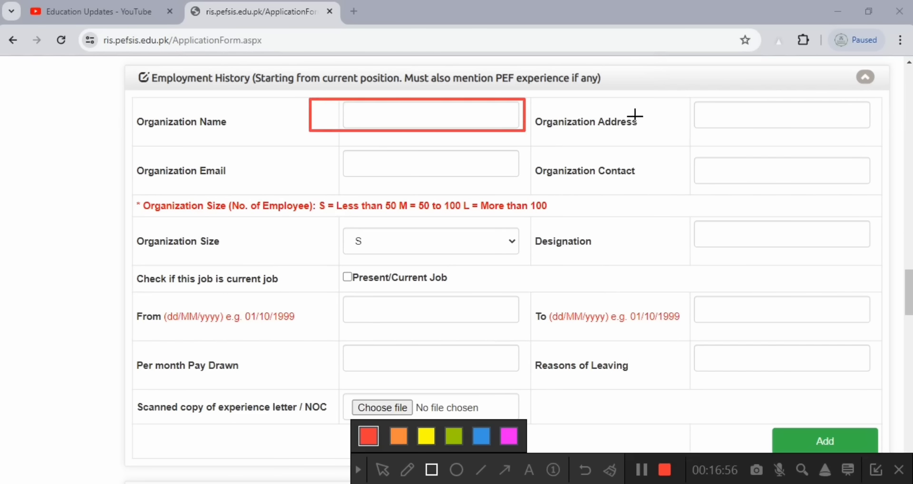
{"action": "left_click_drag", "start_coordinate": [671, 98], "coordinate": [879, 130]}
{"action": "left_click_drag", "start_coordinate": [311, 148], "coordinate": [522, 194]}
{"action": "mouse_move", "coordinate": [659, 145]}
{"action": "left_mouse_down"}
{"action": "mouse_move", "coordinate": [681, 176]}
{"action": "mouse_move", "coordinate": [856, 194]}
{"action": "mouse_move", "coordinate": [849, 188]}
{"action": "left_mouse_up"}
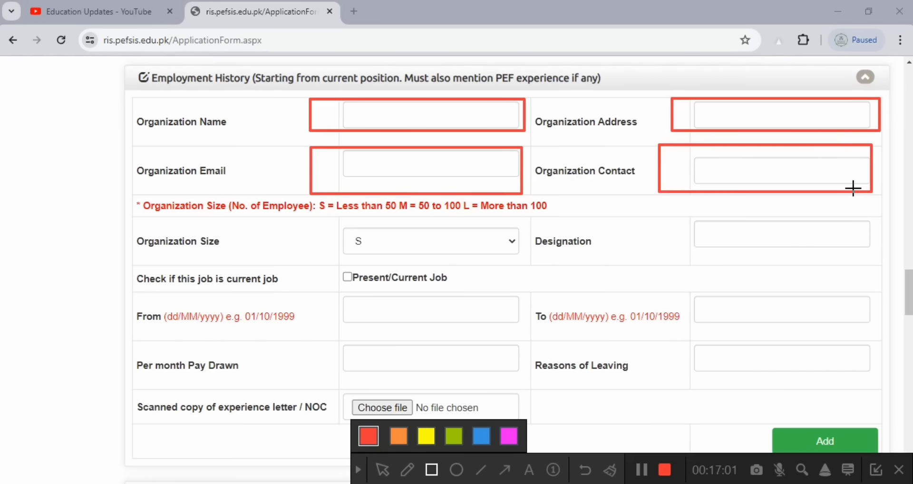
{"action": "left_click", "coordinate": [612, 470]}
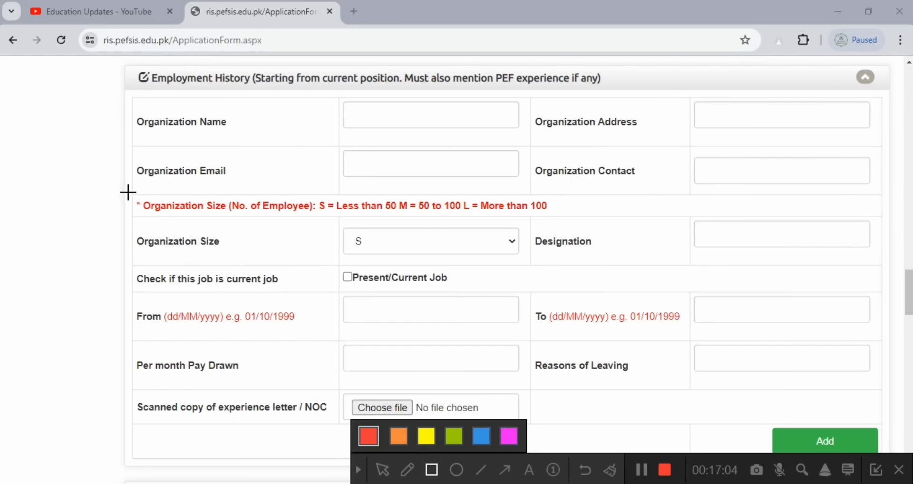
- Outline the organization size legend for S, M and L in red, clear the marking and close the drawing tools
{"action": "left_click_drag", "start_coordinate": [127, 193], "coordinate": [596, 222]}
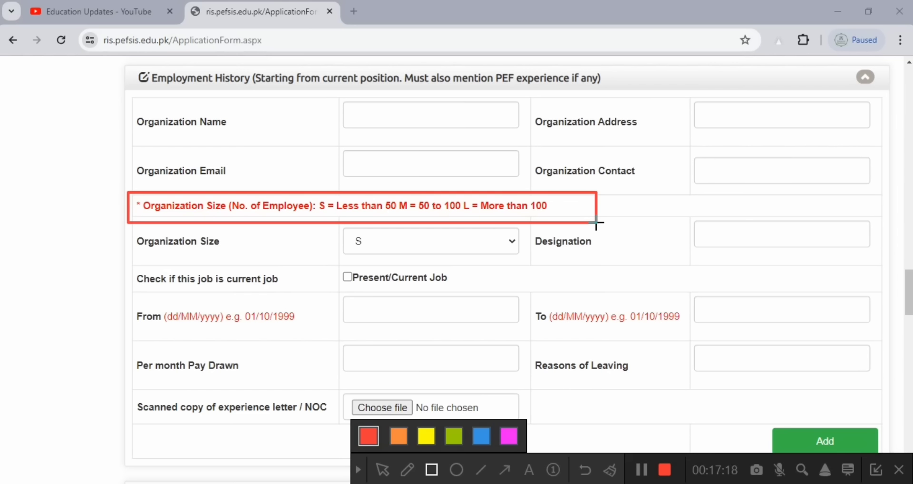
{"action": "left_click", "coordinate": [609, 469]}
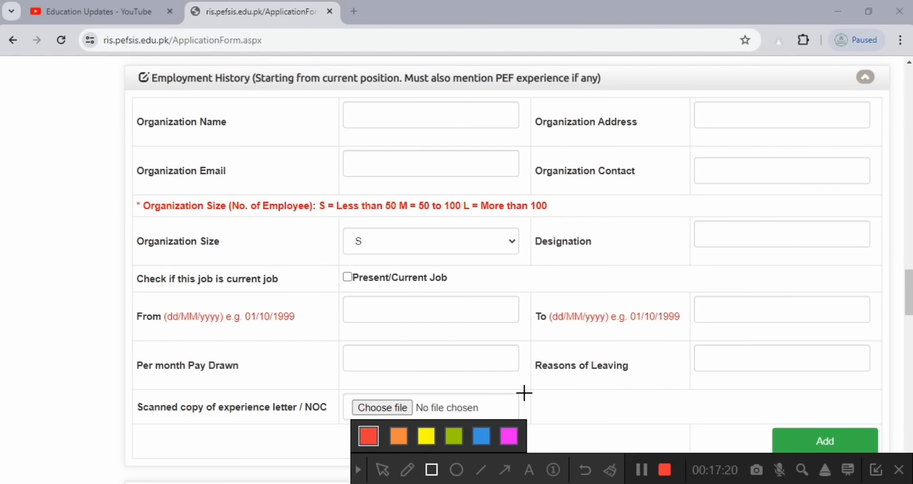
{"action": "left_click", "coordinate": [359, 473]}
- Select S as the Organization Size and place the cursor in the Designation field
{"action": "left_click", "coordinate": [470, 242]}
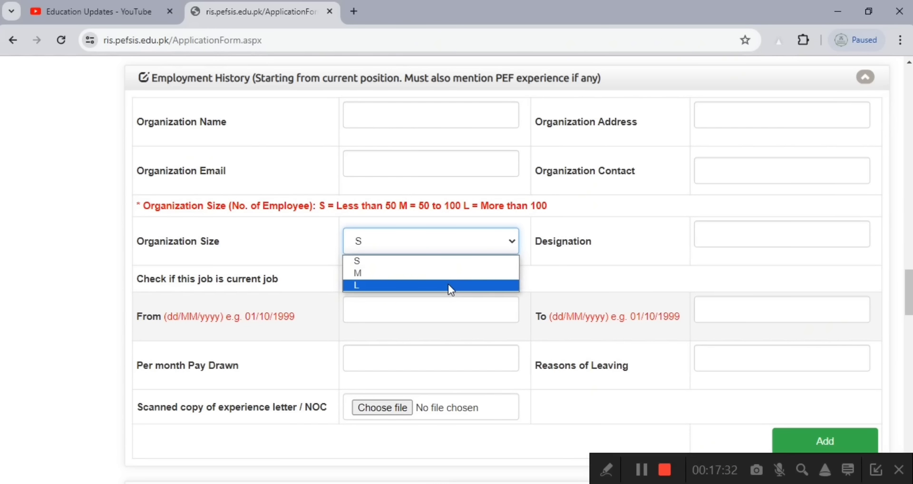
{"action": "left_click", "coordinate": [444, 261]}
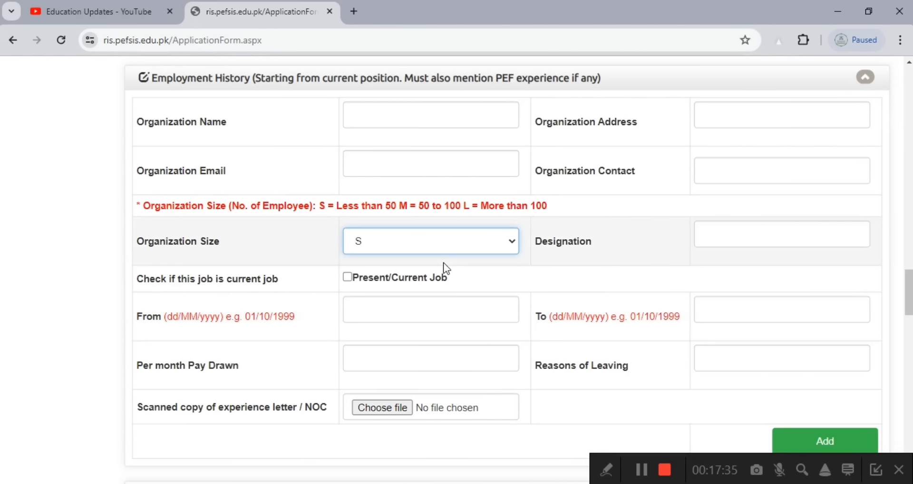
{"action": "left_click", "coordinate": [838, 234]}
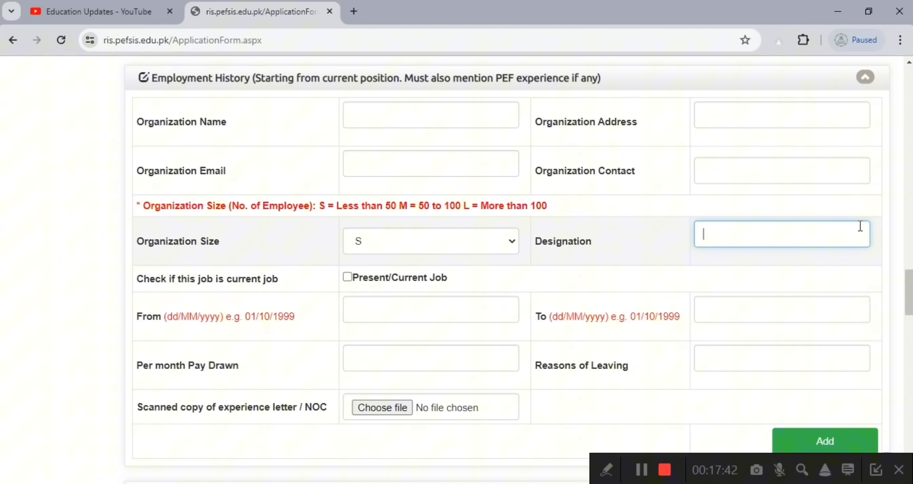
- Outline the Present/Current Job checkbox in red with the Rectangle tool and clear the marking
{"action": "left_click", "coordinate": [606, 470]}
{"action": "left_click", "coordinate": [431, 469]}
{"action": "left_click_drag", "start_coordinate": [328, 260], "coordinate": [525, 286]}
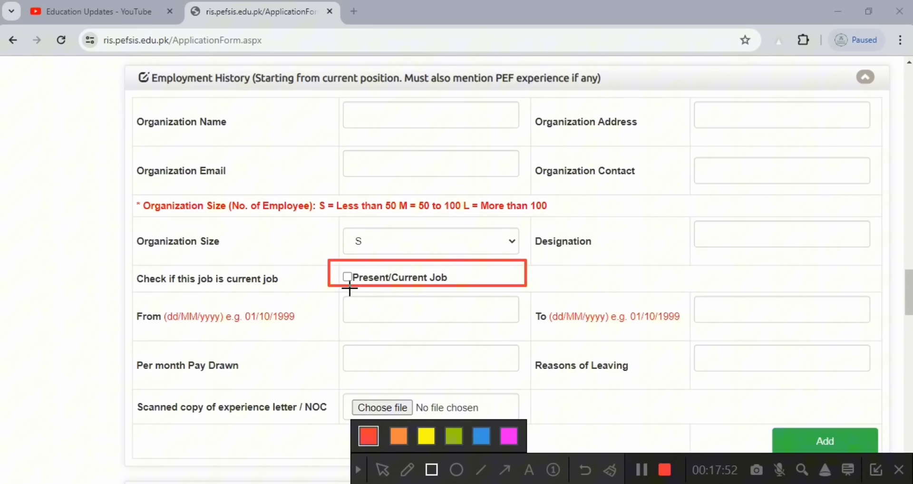
{"action": "left_click", "coordinate": [610, 470]}
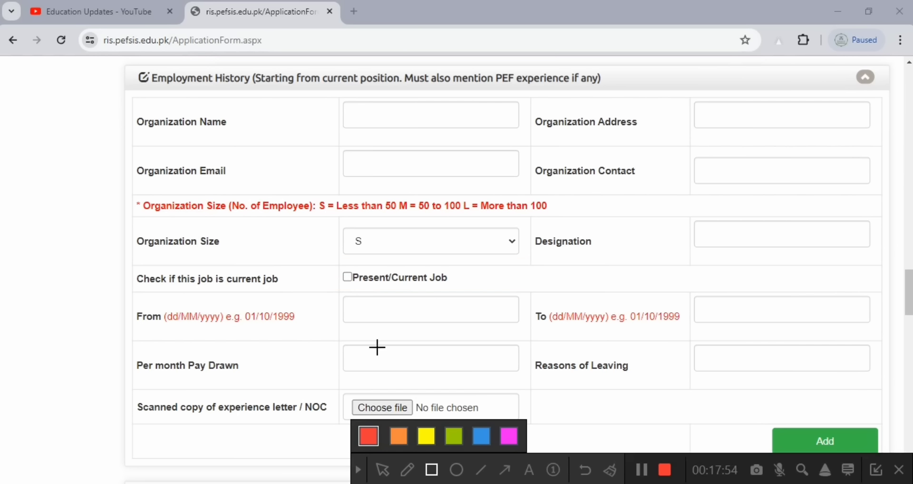
- Outline the employment From and To date fields in red and clear the markings
{"action": "left_click_drag", "start_coordinate": [331, 295], "coordinate": [508, 338]}
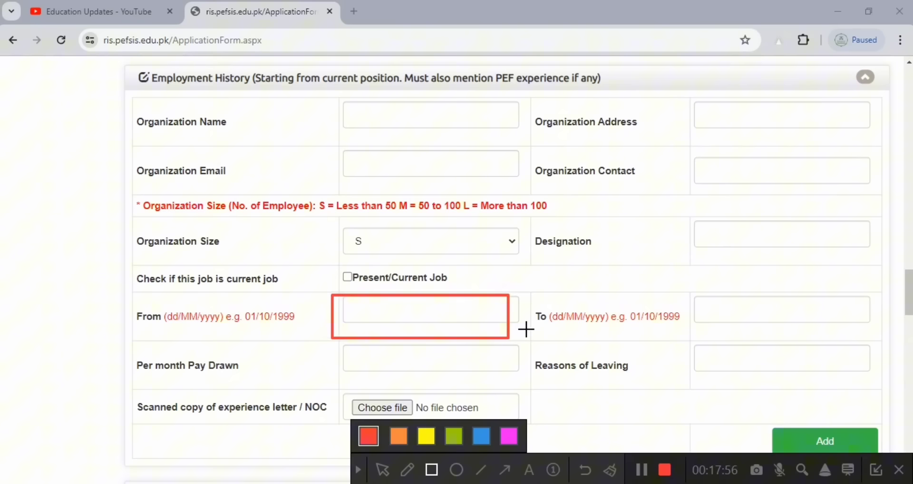
{"action": "mouse_move", "coordinate": [523, 291]}
{"action": "left_mouse_down"}
{"action": "mouse_move", "coordinate": [624, 335]}
{"action": "mouse_move", "coordinate": [883, 327]}
{"action": "left_mouse_up"}
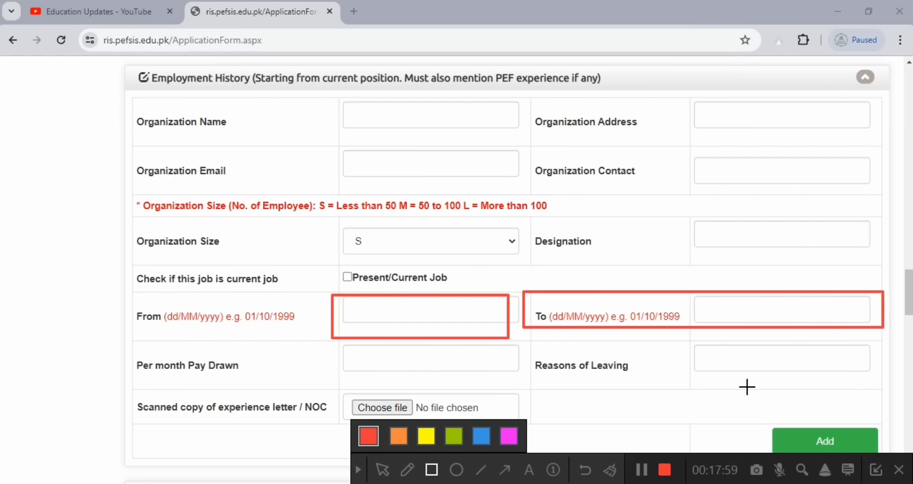
{"action": "left_click", "coordinate": [611, 469]}
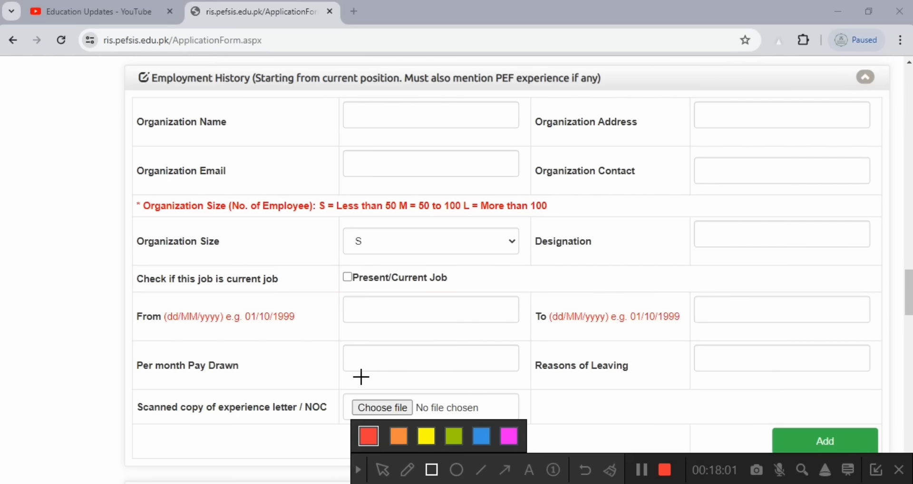
- Outline the Per month Pay Drawn and Reasons of Leaving fields in red one after the other, clearing each marking
{"action": "left_click_drag", "start_coordinate": [333, 340], "coordinate": [523, 373]}
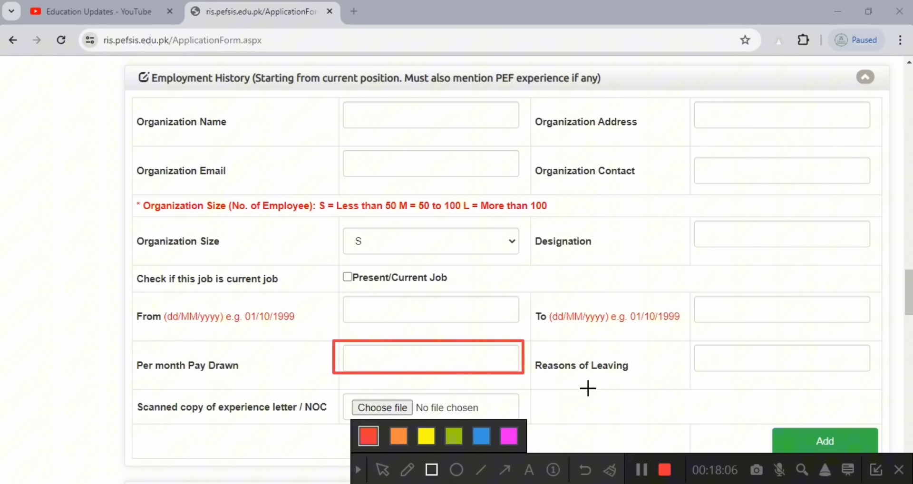
{"action": "left_click", "coordinate": [609, 470]}
{"action": "mouse_move", "coordinate": [529, 343]}
{"action": "left_mouse_down"}
{"action": "mouse_move", "coordinate": [615, 394]}
{"action": "mouse_move", "coordinate": [879, 383]}
{"action": "left_mouse_up"}
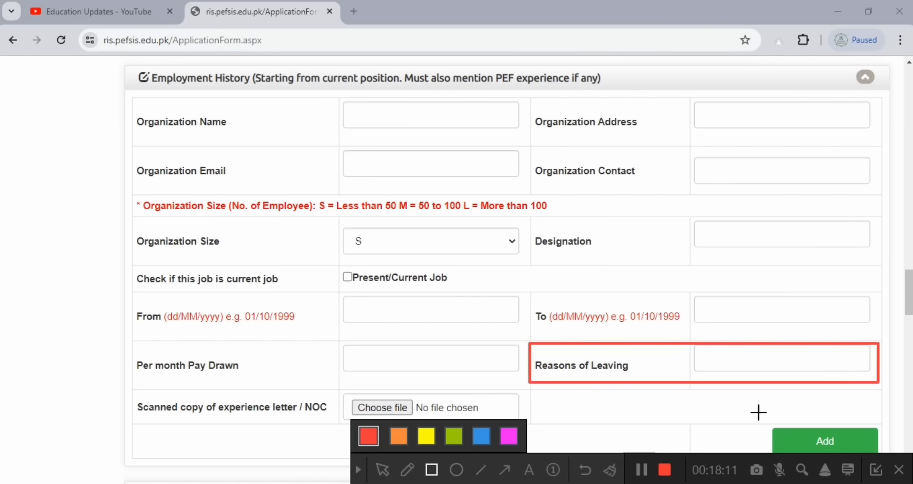
{"action": "left_click", "coordinate": [609, 469]}
- Outline the experience letter / NOC upload and the Add button in red, clear the markings and close the drawing tools
{"action": "mouse_move", "coordinate": [341, 391]}
{"action": "left_mouse_down"}
{"action": "mouse_move", "coordinate": [402, 430]}
{"action": "mouse_move", "coordinate": [536, 423]}
{"action": "left_mouse_up"}
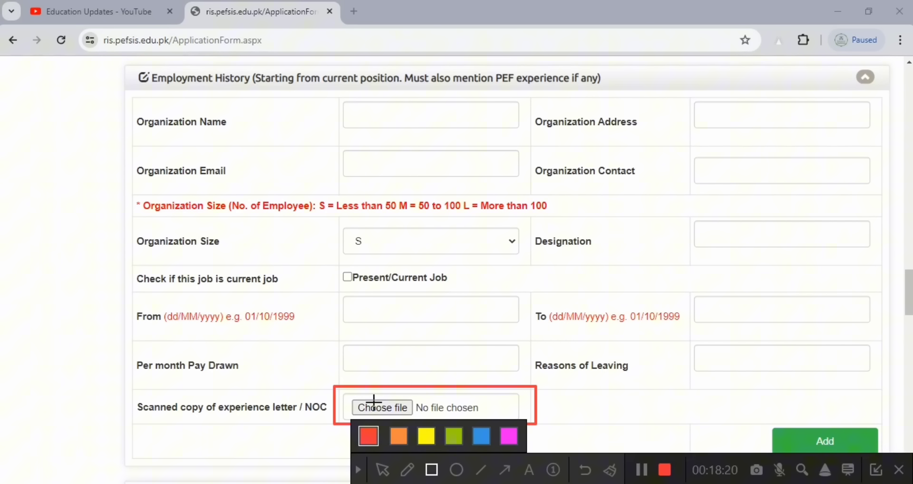
{"action": "left_click_drag", "start_coordinate": [751, 417], "coordinate": [902, 456]}
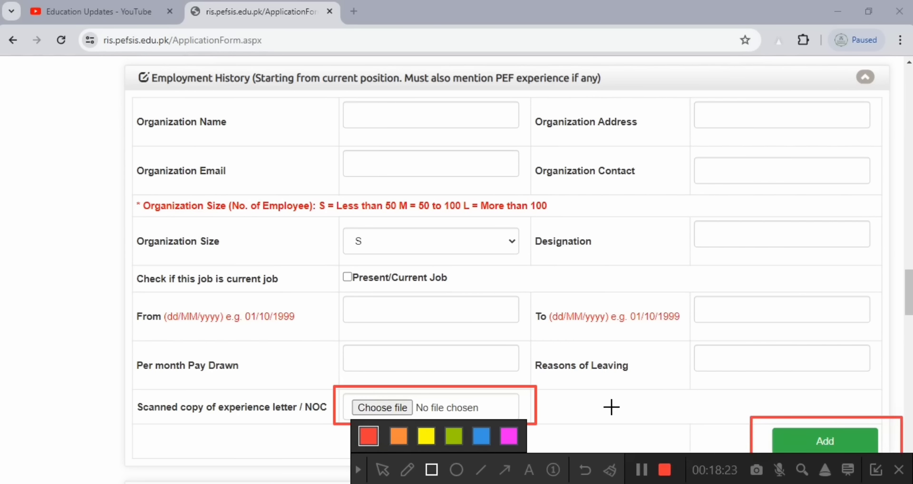
{"action": "left_click", "coordinate": [609, 471]}
{"action": "left_click", "coordinate": [359, 470]}
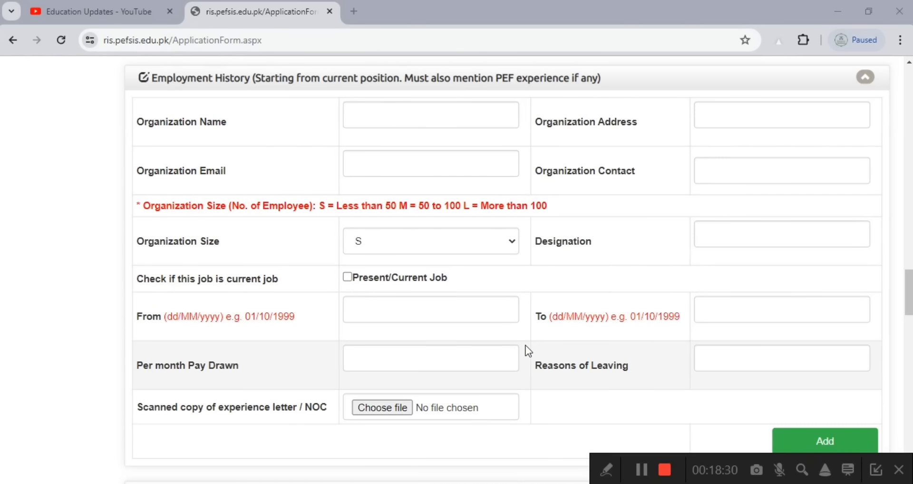
- Outline the Family Details section heading in red with the Rectangle tool and clear the marking
{"action": "left_click", "coordinate": [641, 470]}
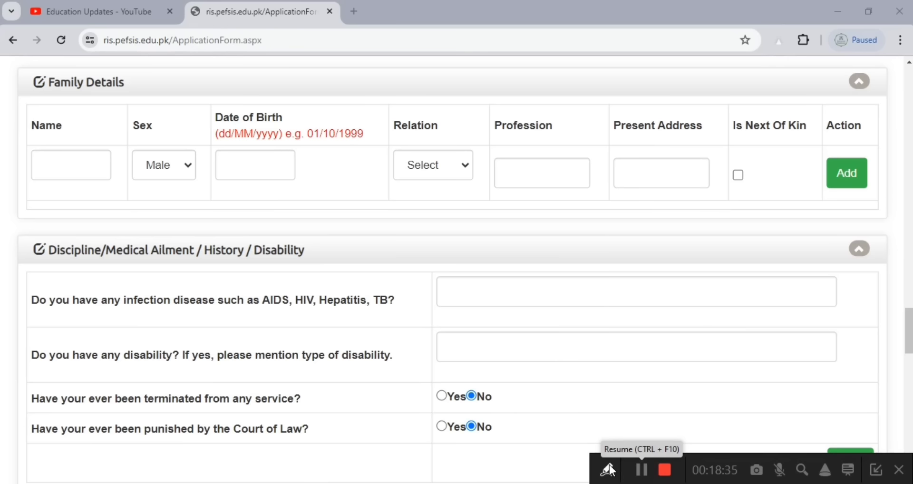
{"action": "left_click", "coordinate": [606, 470]}
{"action": "left_click", "coordinate": [432, 470]}
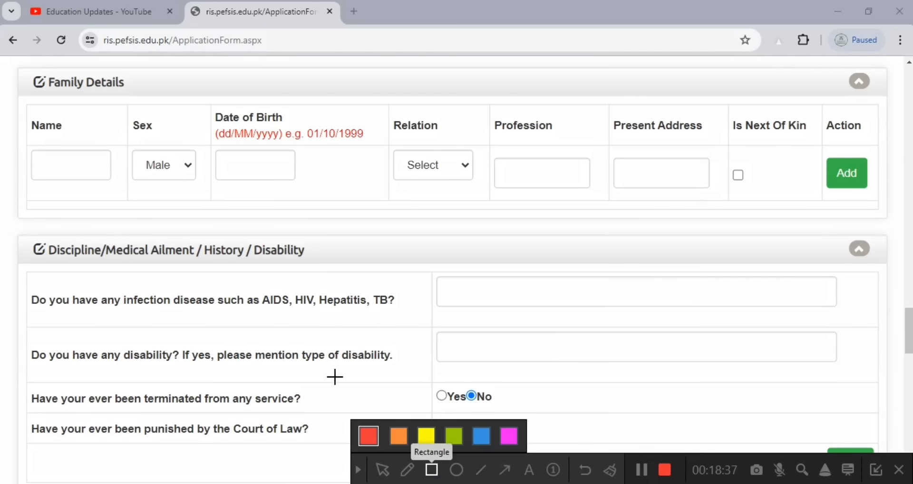
{"action": "mouse_move", "coordinate": [16, 62]}
{"action": "left_mouse_down"}
{"action": "mouse_move", "coordinate": [45, 98]}
{"action": "mouse_move", "coordinate": [174, 100]}
{"action": "left_mouse_up"}
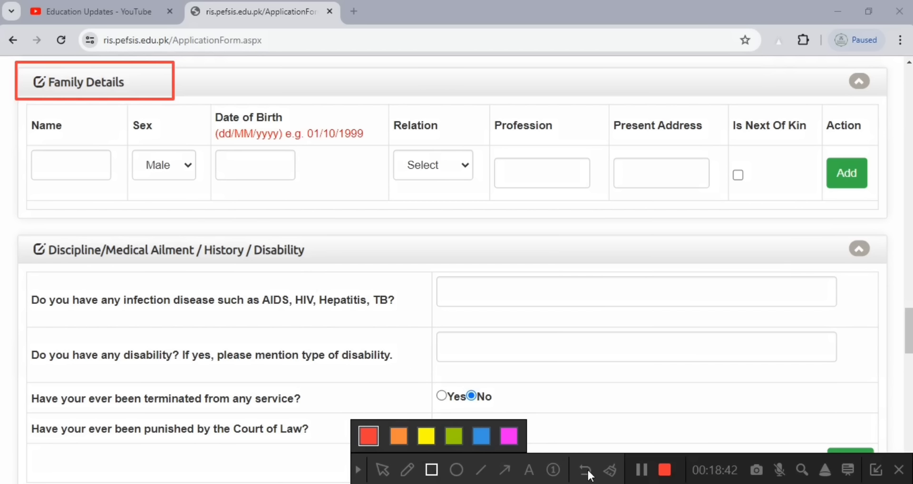
{"action": "left_click", "coordinate": [609, 471]}
- Outline the family Name, Sex, Date of Birth, Relation, Profession and Present Address fields in red, clear them and close the drawing tools
{"action": "left_click_drag", "start_coordinate": [18, 134], "coordinate": [124, 198]}
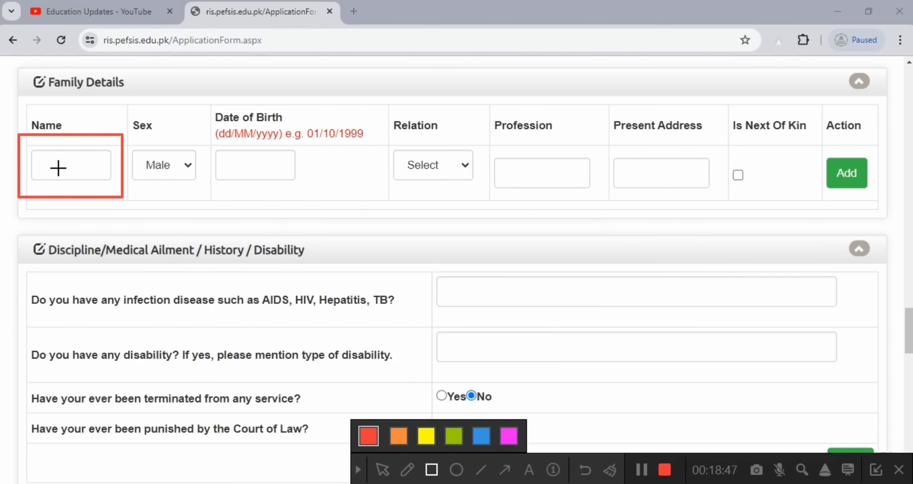
{"action": "left_click_drag", "start_coordinate": [126, 143], "coordinate": [204, 195]}
{"action": "mouse_move", "coordinate": [209, 143]}
{"action": "left_mouse_down"}
{"action": "mouse_move", "coordinate": [230, 175]}
{"action": "mouse_move", "coordinate": [317, 198]}
{"action": "left_mouse_up"}
{"action": "left_click_drag", "start_coordinate": [367, 136], "coordinate": [475, 188]}
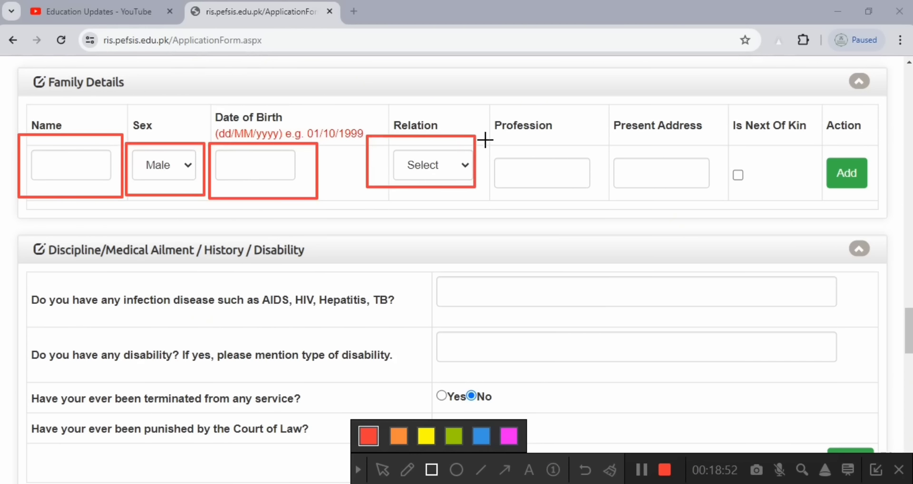
{"action": "left_click_drag", "start_coordinate": [484, 139], "coordinate": [592, 195]}
{"action": "mouse_move", "coordinate": [599, 150]}
{"action": "left_mouse_down"}
{"action": "mouse_move", "coordinate": [658, 197]}
{"action": "mouse_move", "coordinate": [726, 202]}
{"action": "mouse_move", "coordinate": [717, 200]}
{"action": "left_mouse_up"}
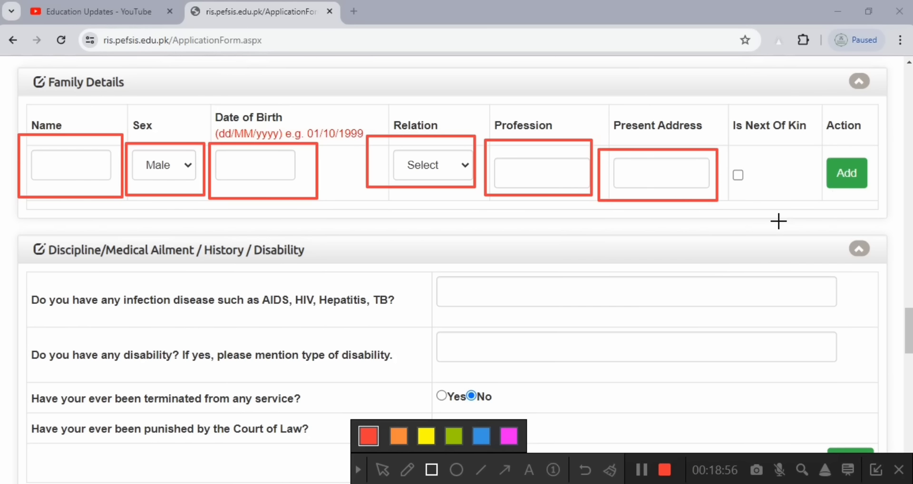
{"action": "left_click", "coordinate": [609, 470]}
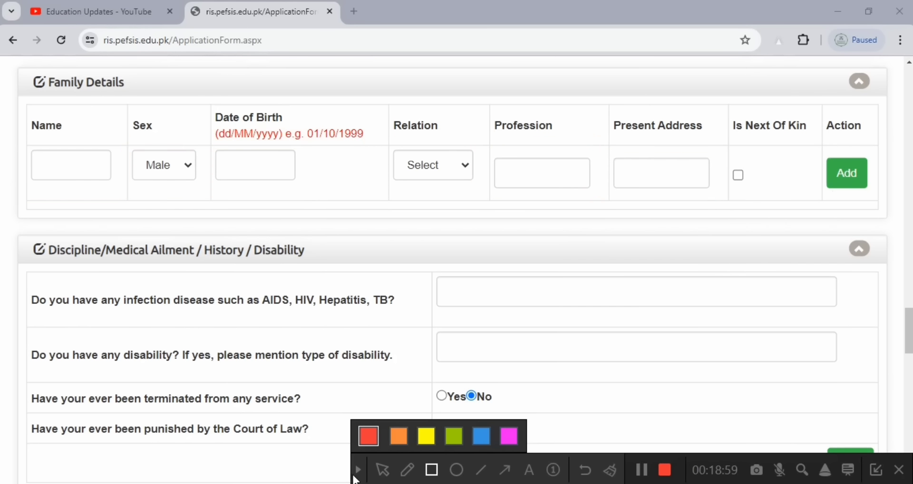
{"action": "left_click", "coordinate": [356, 472]}
- Enter the family member's name and choose their date of birth in the Family Details row
{"action": "left_click", "coordinate": [71, 164]}
{"action": "type", "text": "Hamz"}
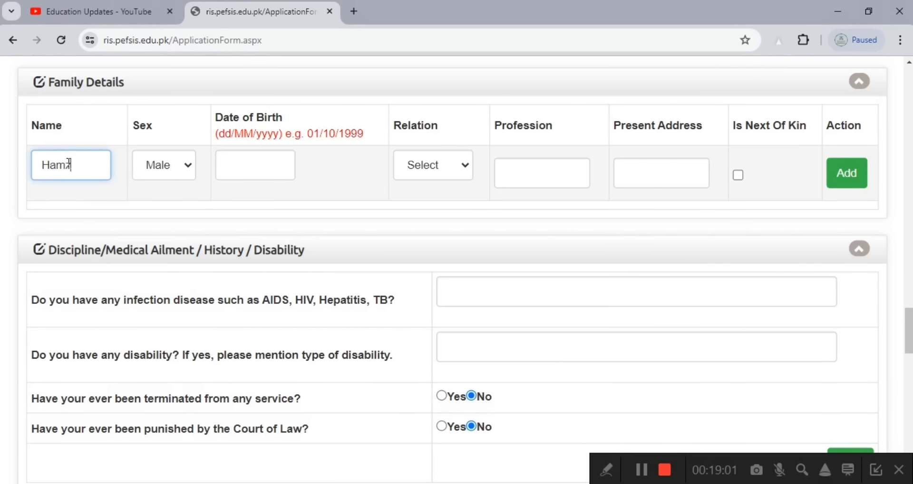
{"action": "type", "text": "a"}
{"action": "left_click", "coordinate": [243, 168]}
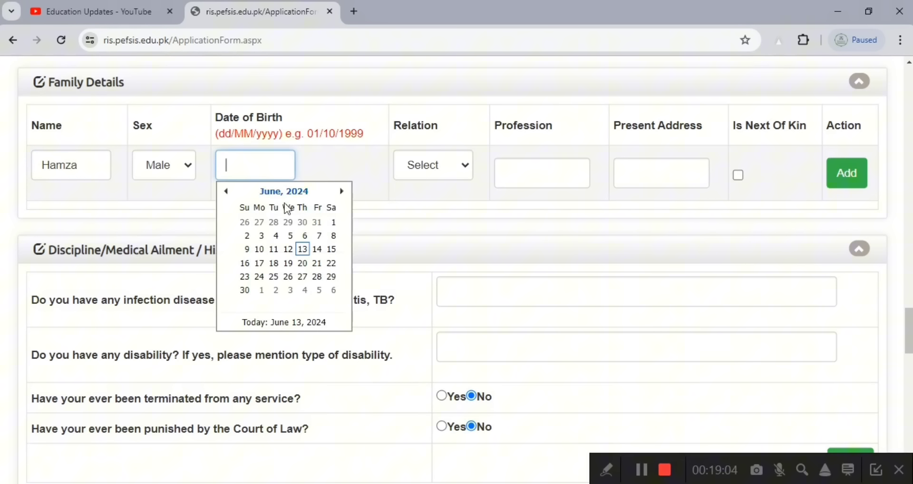
{"action": "left_click", "coordinate": [284, 192]}
{"action": "left_click", "coordinate": [276, 191]}
{"action": "left_click", "coordinate": [226, 192]}
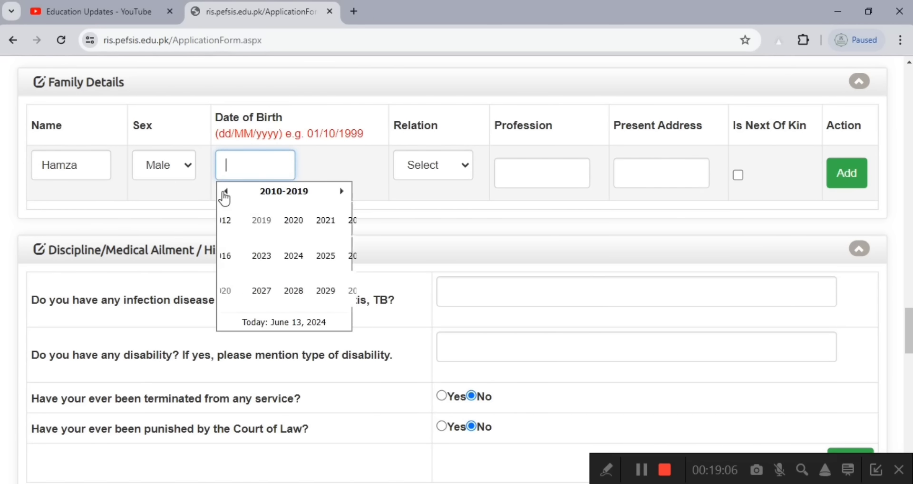
{"action": "left_click", "coordinate": [225, 191]}
{"action": "left_click", "coordinate": [224, 191]}
{"action": "left_click", "coordinate": [225, 191]}
{"action": "left_click", "coordinate": [225, 191]}
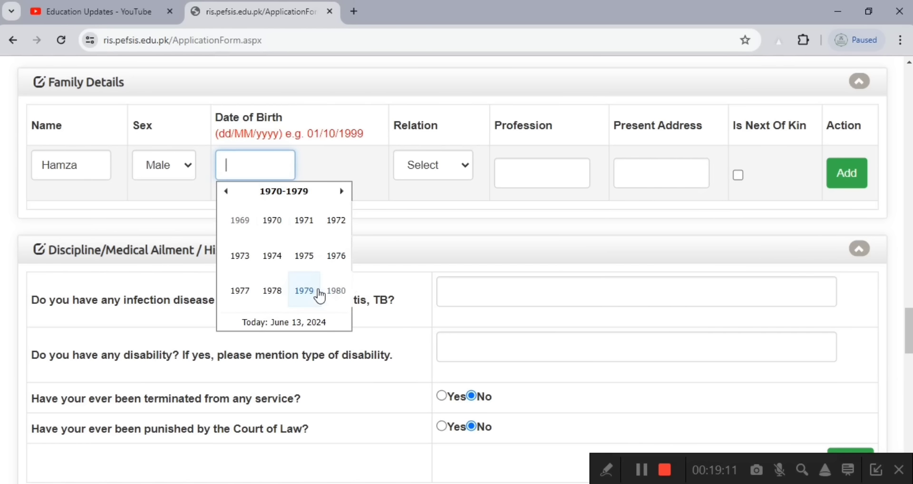
{"action": "left_click", "coordinate": [336, 291]}
{"action": "left_click", "coordinate": [340, 292]}
{"action": "left_click", "coordinate": [332, 260]}
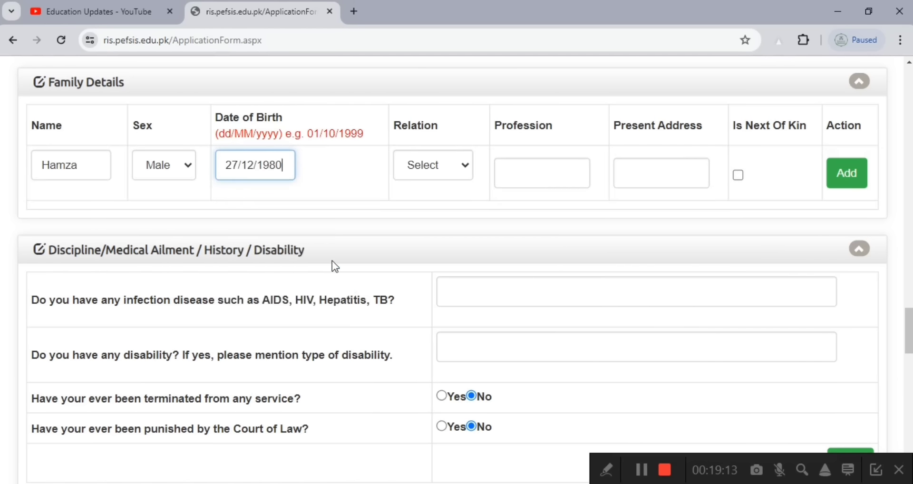
- Set the family member's Relation to Father and Profession to Teacher, and fill in the present address
{"action": "left_click", "coordinate": [446, 170]}
{"action": "left_click", "coordinate": [439, 260]}
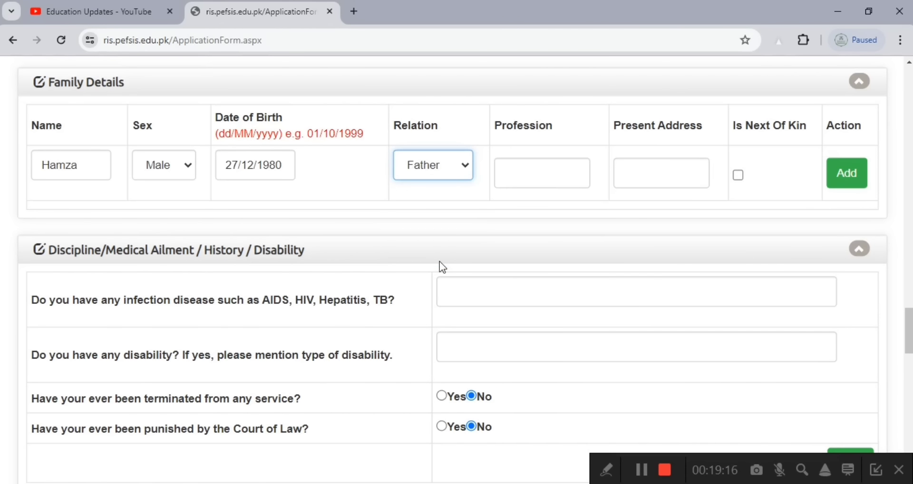
{"action": "left_click", "coordinate": [509, 179]}
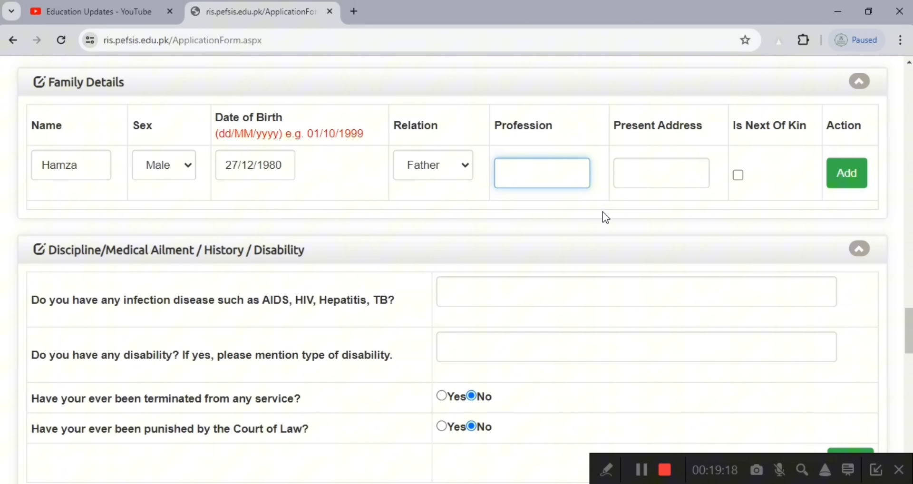
{"action": "type", "text": "Teacher"}
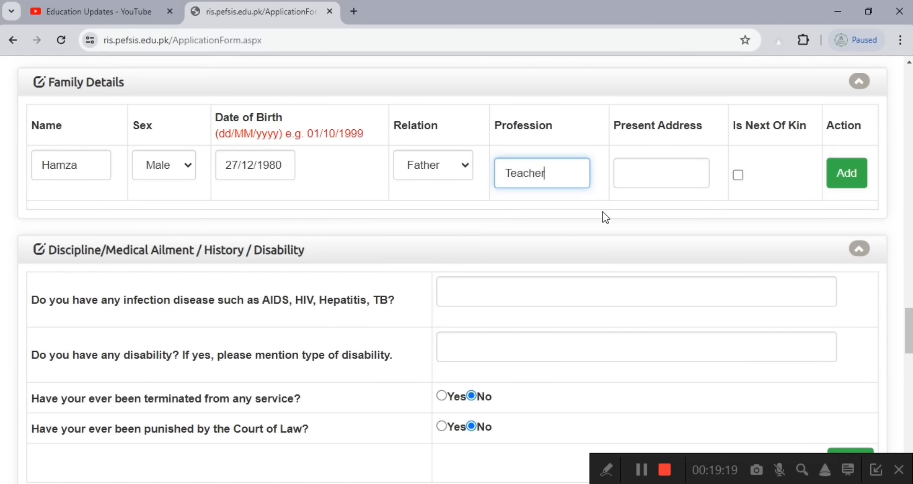
{"action": "left_click", "coordinate": [642, 176]}
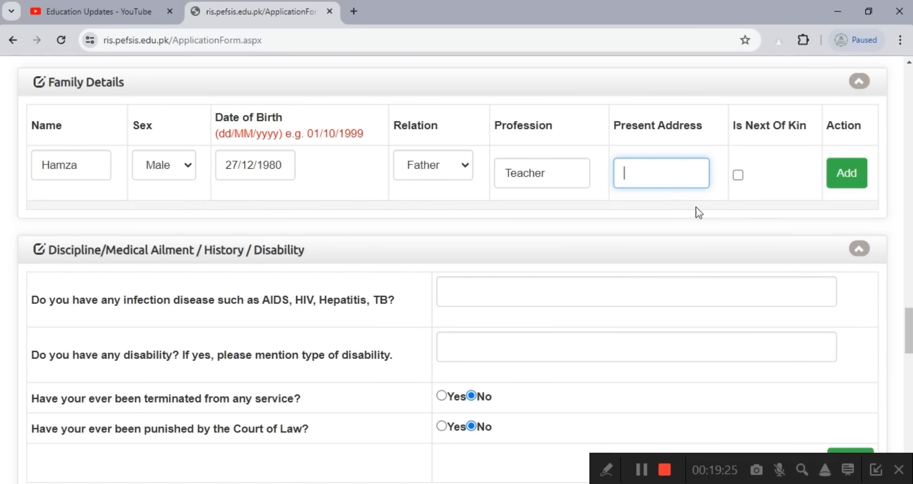
{"action": "left_click", "coordinate": [841, 174]}
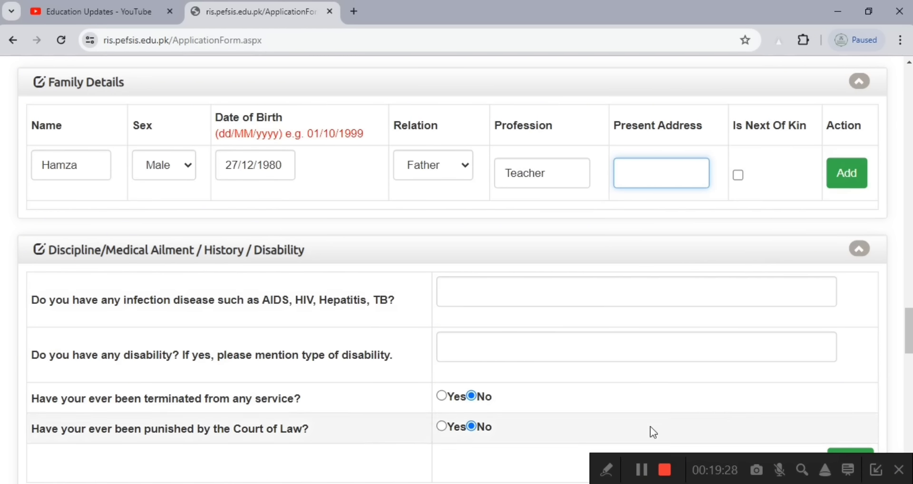
{"action": "type", "text": "ABC"}
- Outline the completed Family Details row through the Add button in red, clearing and redrawing the rectangle
{"action": "left_click", "coordinate": [606, 469]}
{"action": "left_click", "coordinate": [431, 470]}
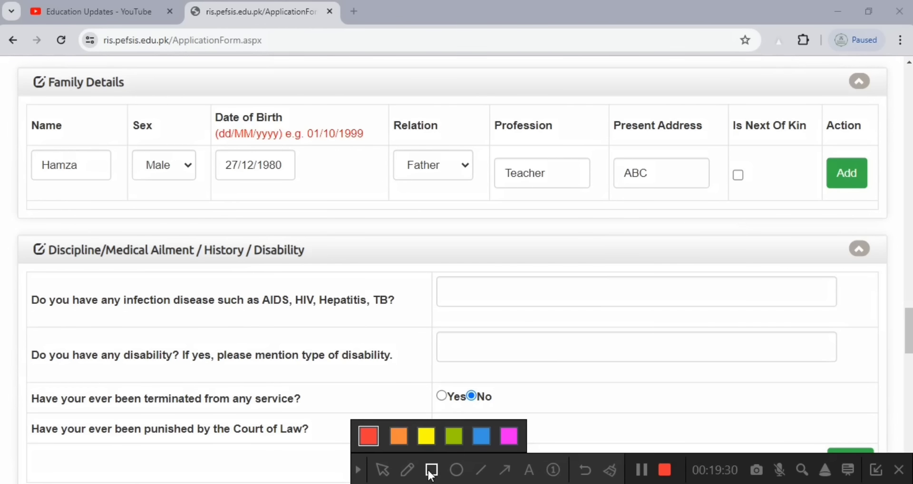
{"action": "mouse_move", "coordinate": [25, 141]}
{"action": "left_mouse_down"}
{"action": "mouse_move", "coordinate": [97, 171]}
{"action": "mouse_move", "coordinate": [861, 200]}
{"action": "left_mouse_up"}
{"action": "left_click", "coordinate": [610, 471]}
{"action": "mouse_move", "coordinate": [22, 130]}
{"action": "left_mouse_down"}
{"action": "mouse_move", "coordinate": [43, 157]}
{"action": "mouse_move", "coordinate": [839, 221]}
{"action": "mouse_move", "coordinate": [872, 214]}
{"action": "left_mouse_up"}
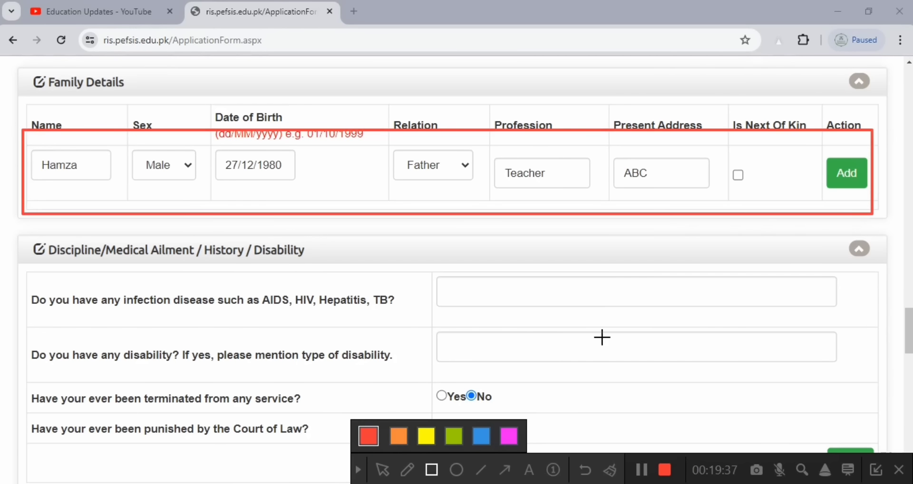
{"action": "left_click", "coordinate": [610, 471]}
{"action": "mouse_move", "coordinate": [8, 134]}
{"action": "left_mouse_down"}
{"action": "mouse_move", "coordinate": [764, 205]}
{"action": "mouse_move", "coordinate": [850, 190]}
{"action": "left_mouse_up"}
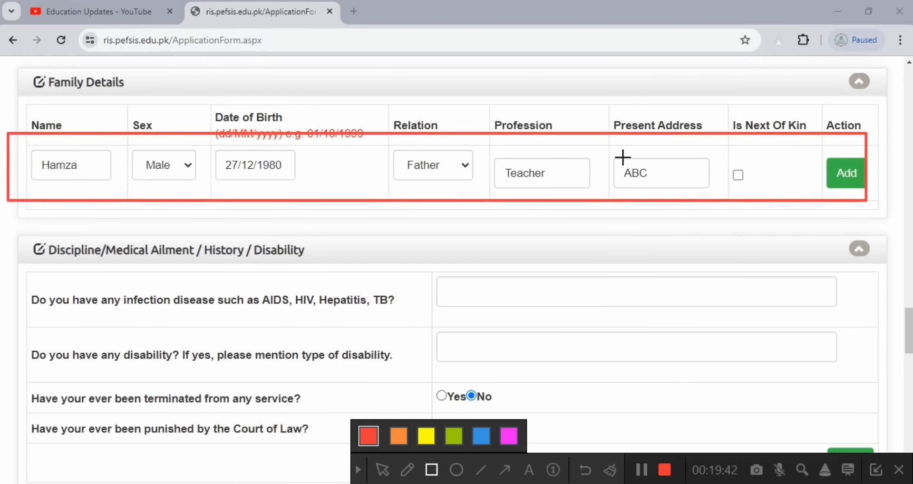
- Clear the Family Details outline, then outline the Discipline/Medical Ailment / History / Disability heading in red and clear it
{"action": "left_click", "coordinate": [610, 471]}
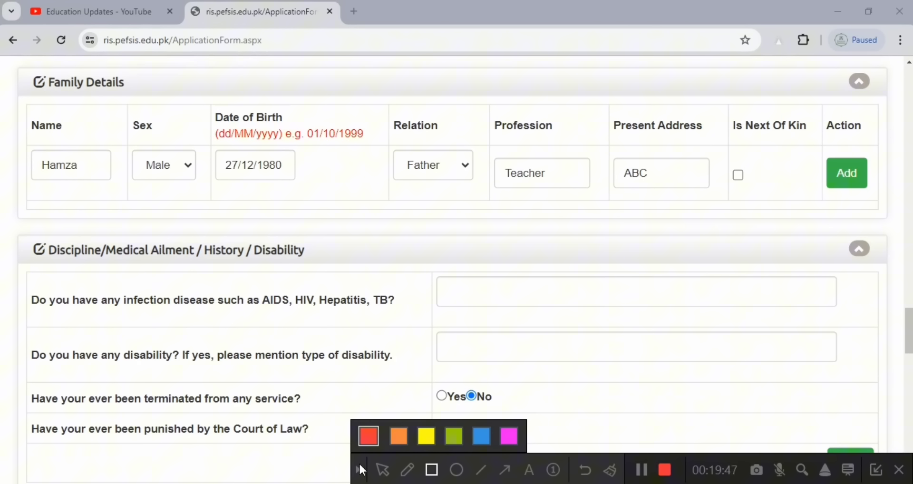
{"action": "left_click", "coordinate": [361, 470]}
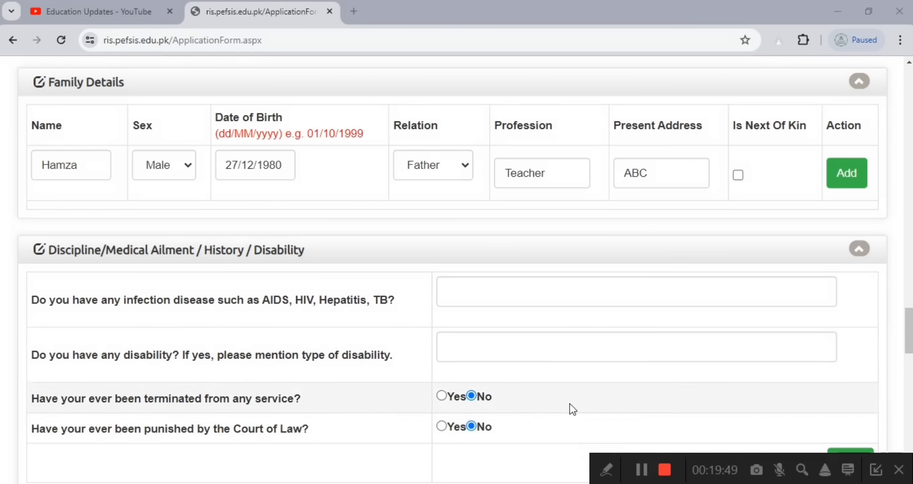
{"action": "scroll", "coordinate": [642, 473], "scroll_direction": "down", "scroll_amount": 3}
{"action": "left_click", "coordinate": [605, 471]}
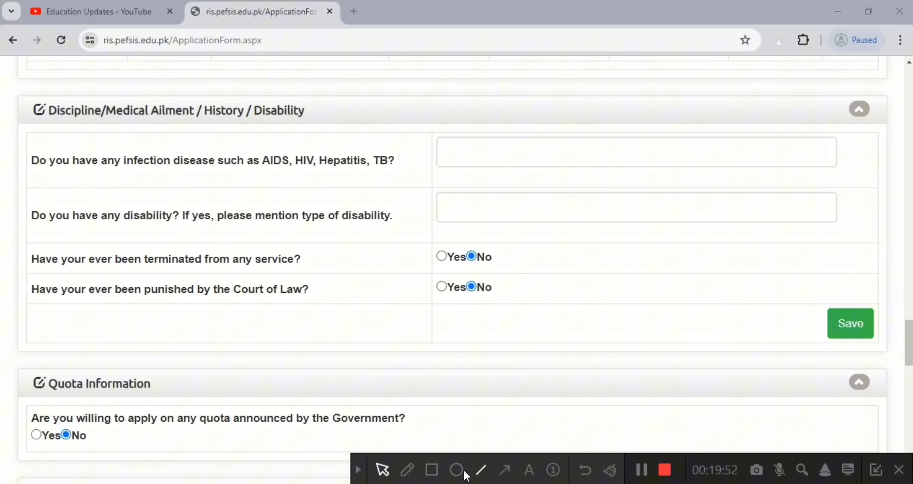
{"action": "left_click", "coordinate": [432, 469]}
{"action": "mouse_move", "coordinate": [21, 89]}
{"action": "left_mouse_down"}
{"action": "mouse_move", "coordinate": [33, 106]}
{"action": "mouse_move", "coordinate": [247, 132]}
{"action": "mouse_move", "coordinate": [361, 128]}
{"action": "left_mouse_up"}
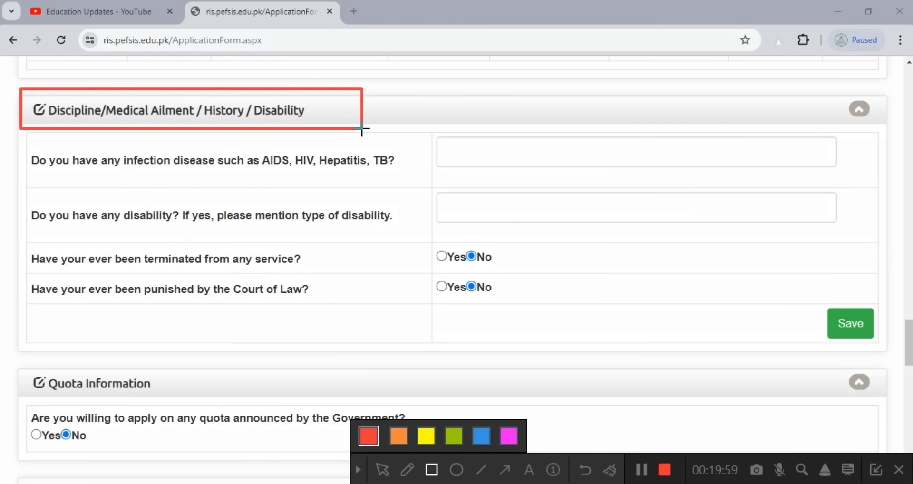
{"action": "left_click", "coordinate": [608, 471]}
- Outline the infection disease question and its answer field in red, and clear both rectangles
{"action": "mouse_move", "coordinate": [14, 143]}
{"action": "left_mouse_down"}
{"action": "mouse_move", "coordinate": [321, 183]}
{"action": "mouse_move", "coordinate": [403, 181]}
{"action": "left_mouse_up"}
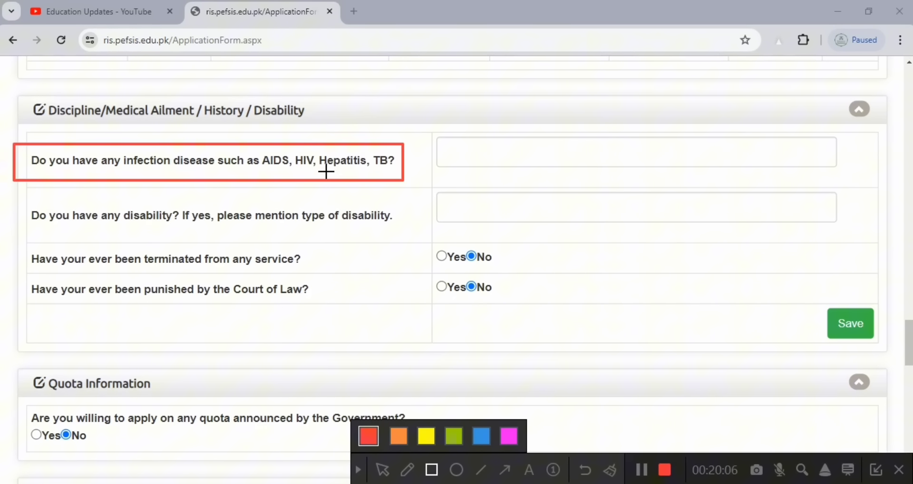
{"action": "mouse_move", "coordinate": [432, 133]}
{"action": "left_mouse_down"}
{"action": "mouse_move", "coordinate": [758, 181]}
{"action": "mouse_move", "coordinate": [798, 176]}
{"action": "left_mouse_up"}
{"action": "left_click", "coordinate": [612, 470]}
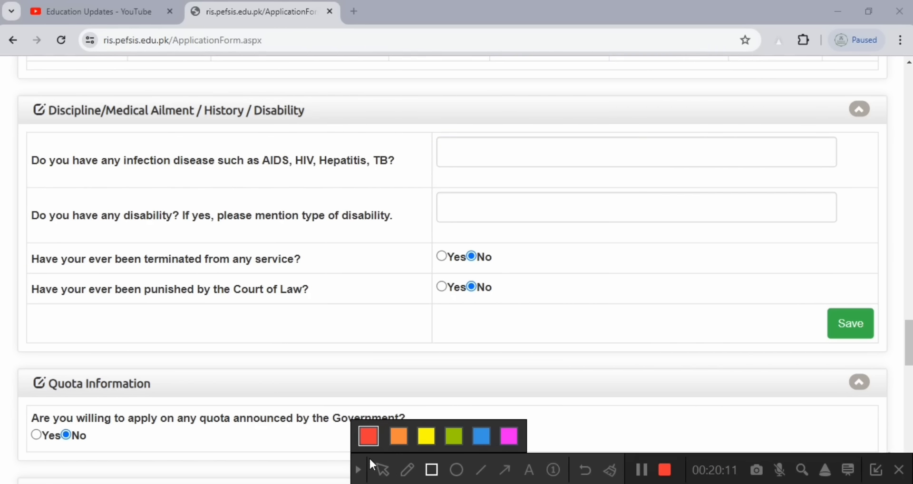
- Outline the NO answers to the infection disease and disability questions in red, and clear them
{"action": "scroll", "coordinate": [21, 193], "scroll_direction": "up", "scroll_amount": 3}
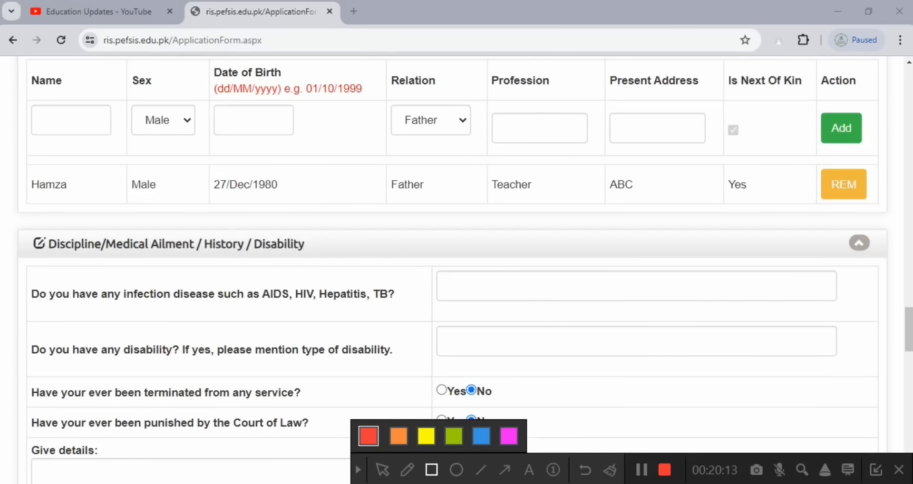
{"action": "left_click", "coordinate": [641, 470]}
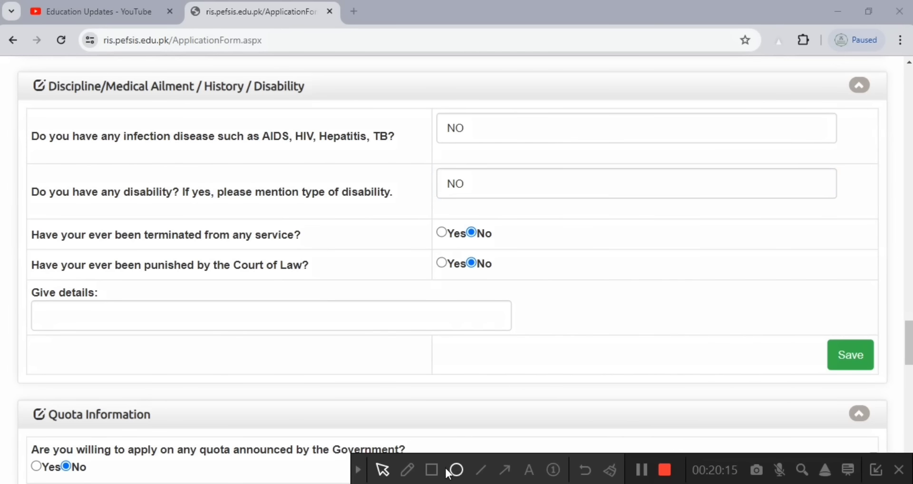
{"action": "left_click", "coordinate": [431, 470]}
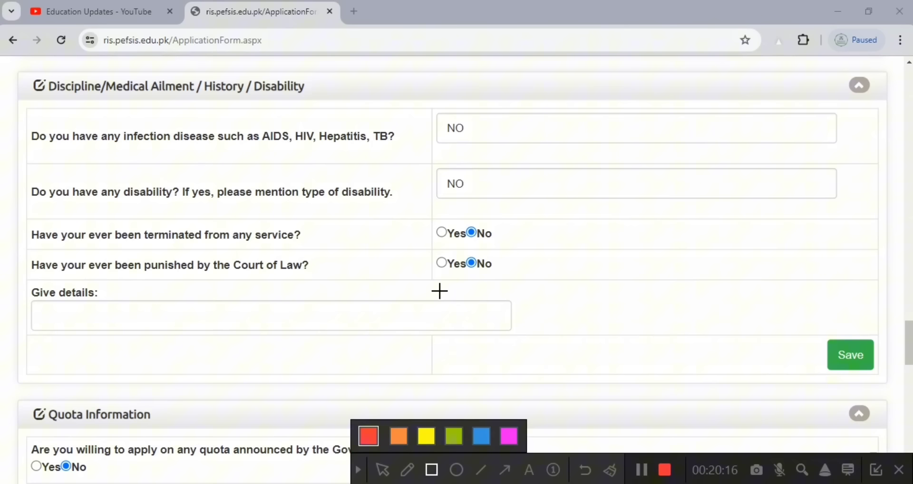
{"action": "mouse_move", "coordinate": [422, 163]}
{"action": "left_mouse_down"}
{"action": "mouse_move", "coordinate": [440, 183]}
{"action": "mouse_move", "coordinate": [530, 194]}
{"action": "left_mouse_up"}
{"action": "left_click_drag", "start_coordinate": [428, 117], "coordinate": [505, 153]}
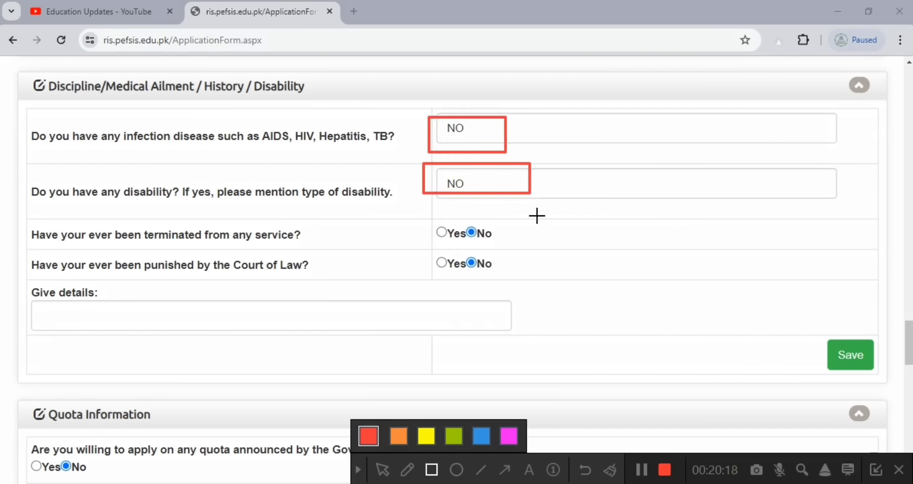
{"action": "left_click", "coordinate": [609, 470]}
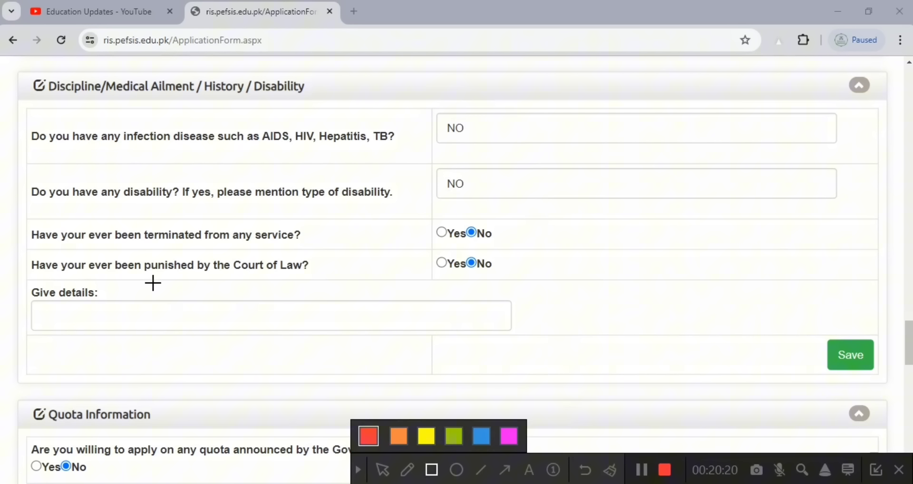
- Outline the question about termination from service and its Yes/No options in red, clearing each rectangle
{"action": "left_click_drag", "start_coordinate": [17, 218], "coordinate": [526, 246]}
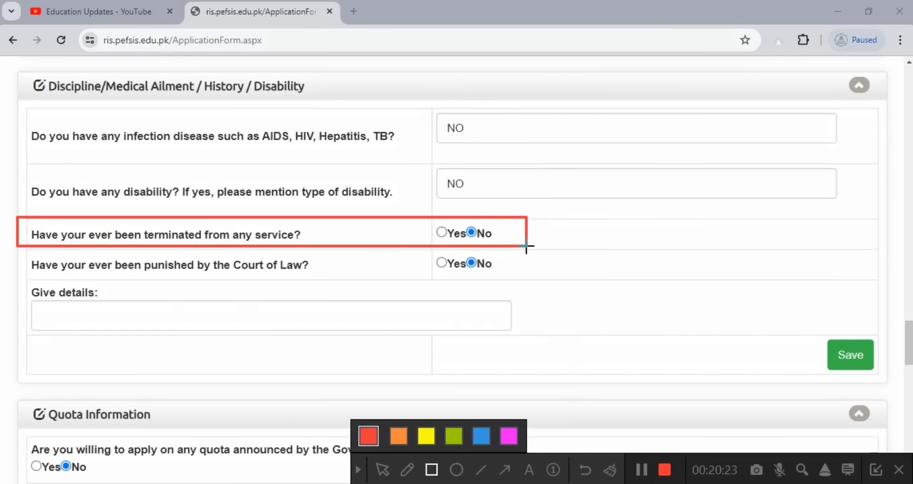
{"action": "left_click", "coordinate": [609, 469]}
{"action": "mouse_move", "coordinate": [427, 209]}
{"action": "left_mouse_down"}
{"action": "mouse_move", "coordinate": [470, 245]}
{"action": "mouse_move", "coordinate": [512, 245]}
{"action": "left_mouse_up"}
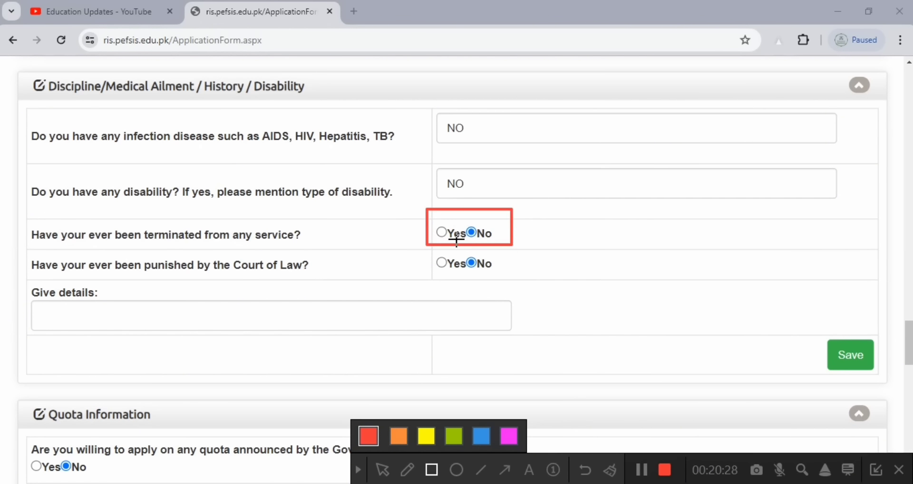
{"action": "left_click", "coordinate": [610, 468]}
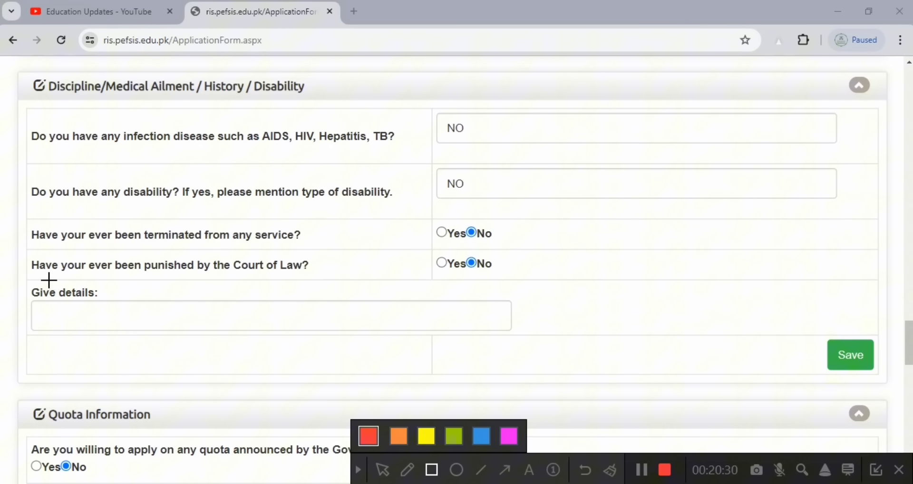
- Outline the Court of Law question in red and clear it, then outline the Give details field and the section's Save button
{"action": "left_click_drag", "start_coordinate": [24, 250], "coordinate": [279, 279]}
{"action": "left_click_drag", "start_coordinate": [581, 285], "coordinate": [584, 285]}
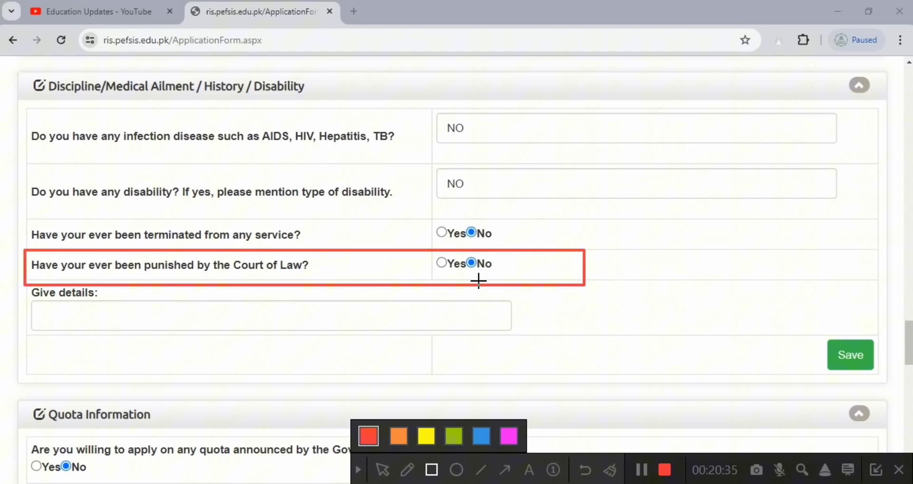
{"action": "left_click", "coordinate": [614, 472]}
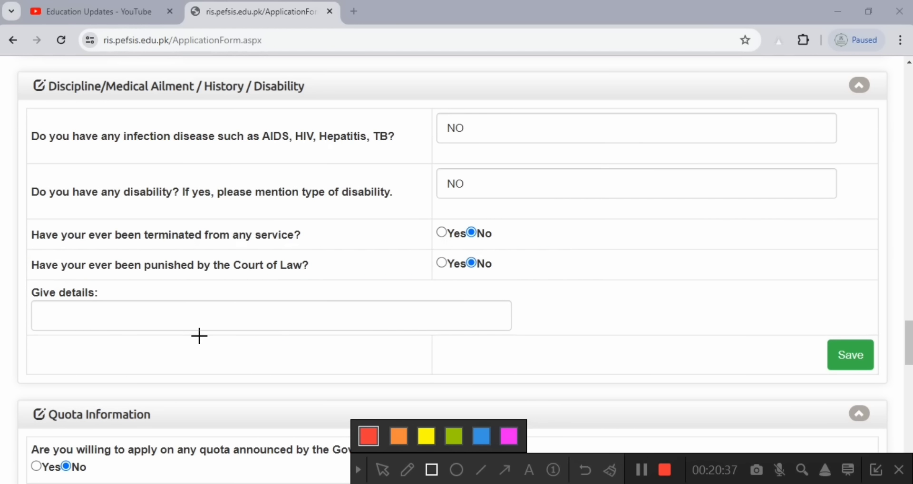
{"action": "left_click_drag", "start_coordinate": [16, 285], "coordinate": [548, 341]}
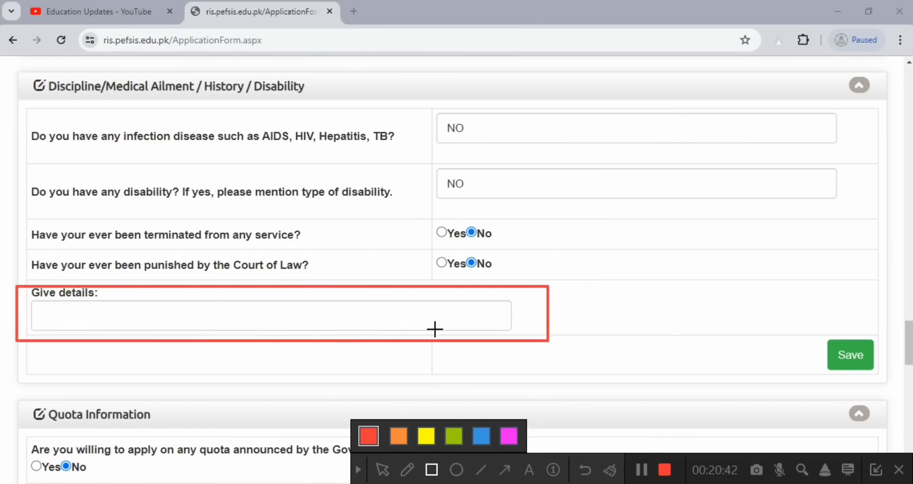
{"action": "left_click_drag", "start_coordinate": [810, 327], "coordinate": [907, 377]}
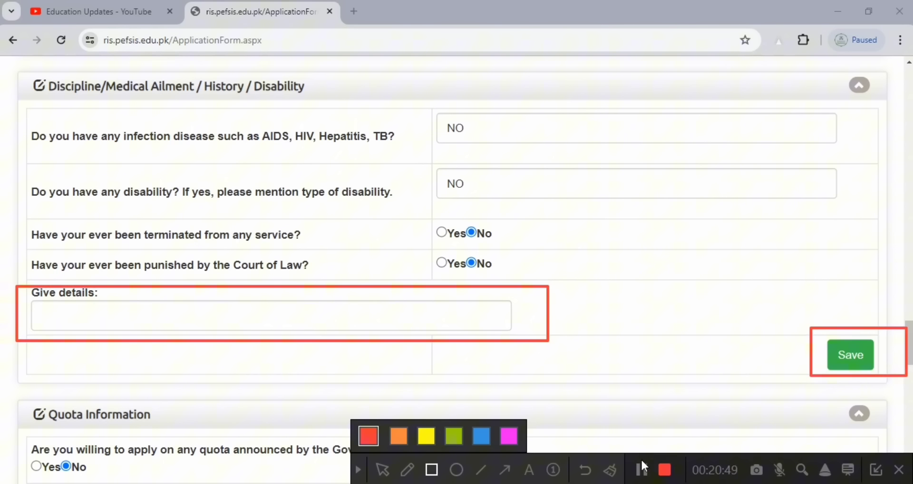
- Outline the Quota Information heading and the government quota question with its Yes/No options in red, and clear them
{"action": "scroll", "coordinate": [608, 457], "scroll_direction": "down", "scroll_amount": 7}
{"action": "left_click", "coordinate": [608, 470]}
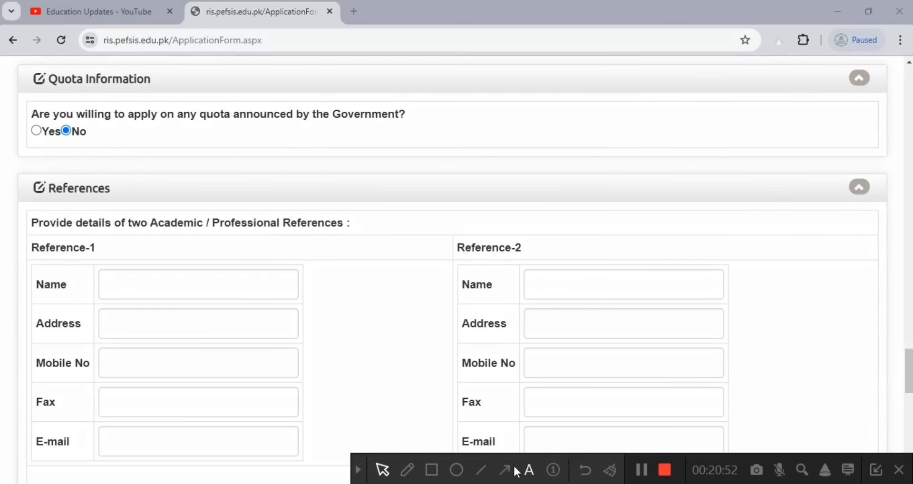
{"action": "left_click", "coordinate": [431, 470]}
{"action": "left_click_drag", "start_coordinate": [12, 60], "coordinate": [216, 83]}
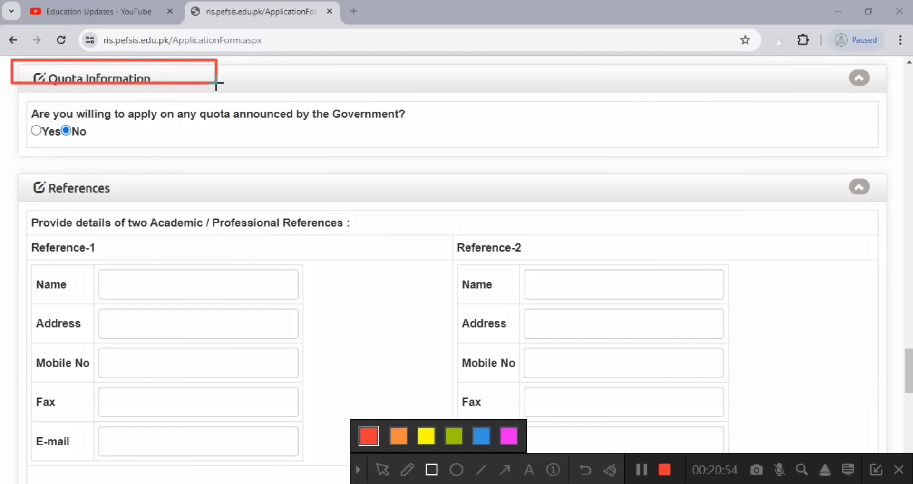
{"action": "mouse_move", "coordinate": [9, 98]}
{"action": "left_mouse_down"}
{"action": "mouse_move", "coordinate": [153, 161]}
{"action": "mouse_move", "coordinate": [484, 158]}
{"action": "left_mouse_up"}
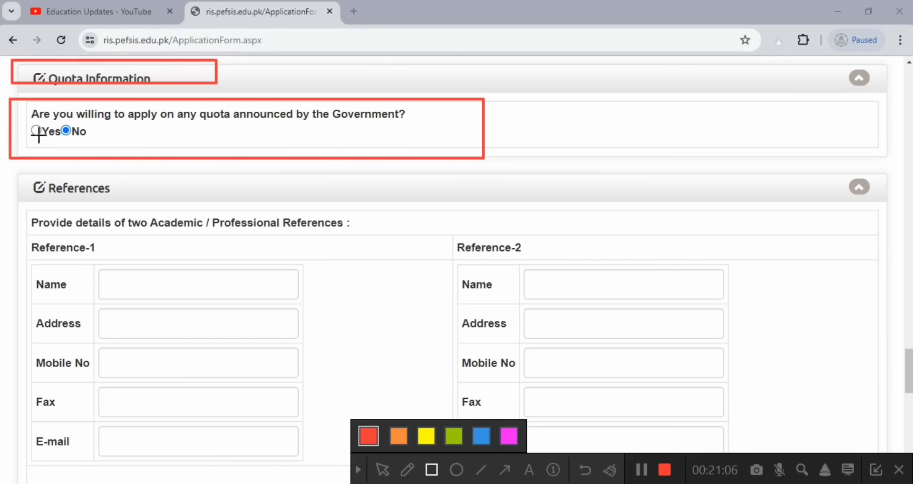
{"action": "left_click", "coordinate": [610, 471]}
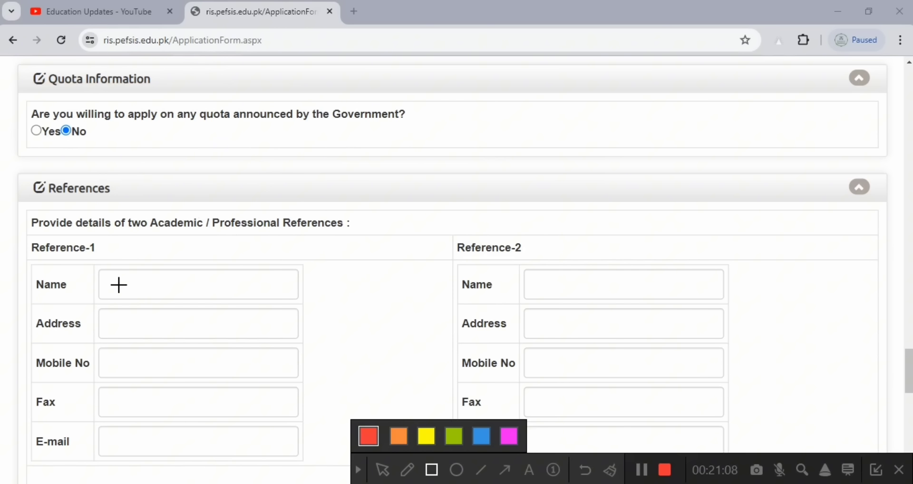
- Outline the References heading and the words Academic and Professional References in red, clearing the rectangles
{"action": "mouse_move", "coordinate": [15, 167]}
{"action": "left_mouse_down"}
{"action": "mouse_move", "coordinate": [237, 251]}
{"action": "mouse_move", "coordinate": [286, 200]}
{"action": "left_mouse_up"}
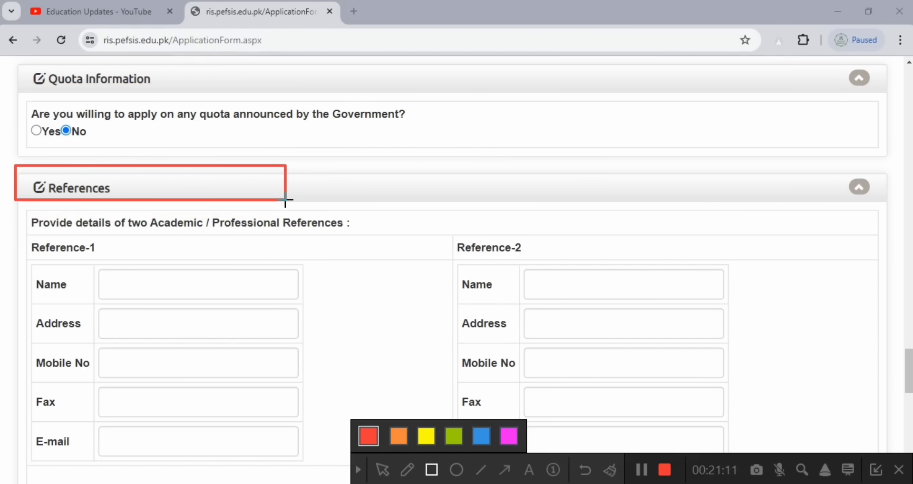
{"action": "left_click_drag", "start_coordinate": [145, 212], "coordinate": [205, 233]}
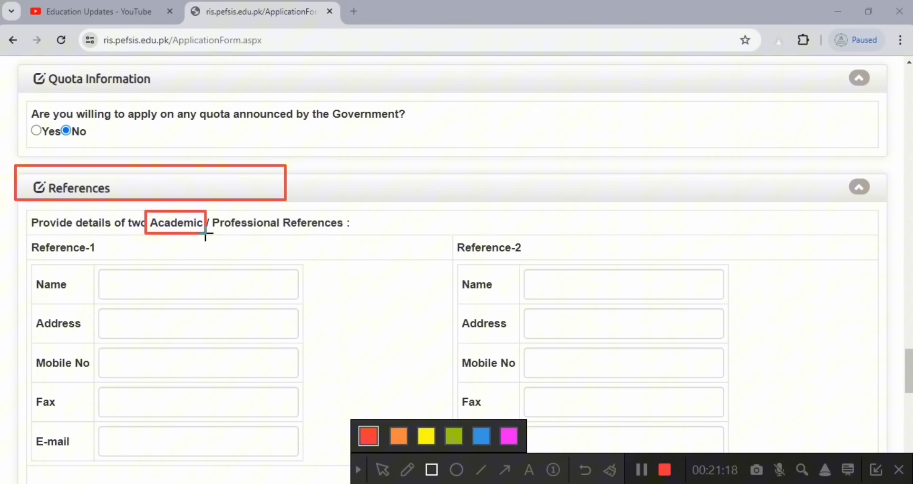
{"action": "left_click", "coordinate": [609, 470]}
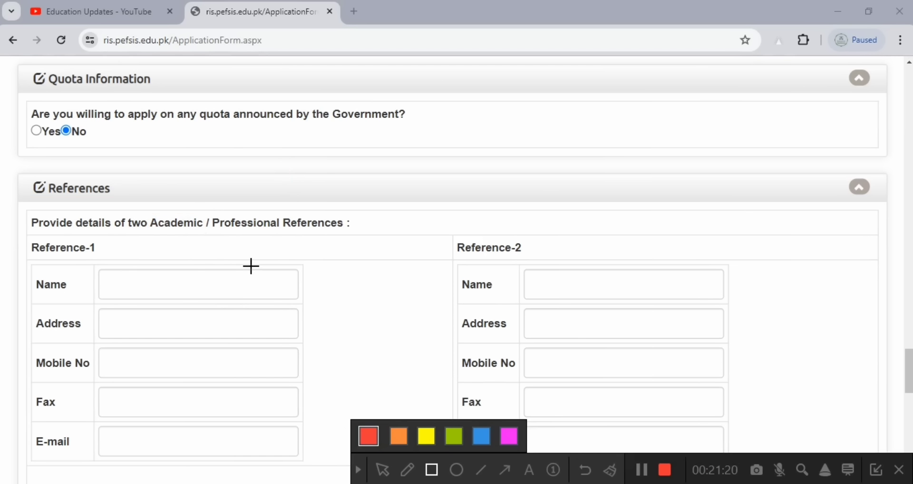
{"action": "mouse_move", "coordinate": [207, 209]}
{"action": "left_mouse_down"}
{"action": "mouse_move", "coordinate": [265, 236]}
{"action": "mouse_move", "coordinate": [373, 233]}
{"action": "left_mouse_up"}
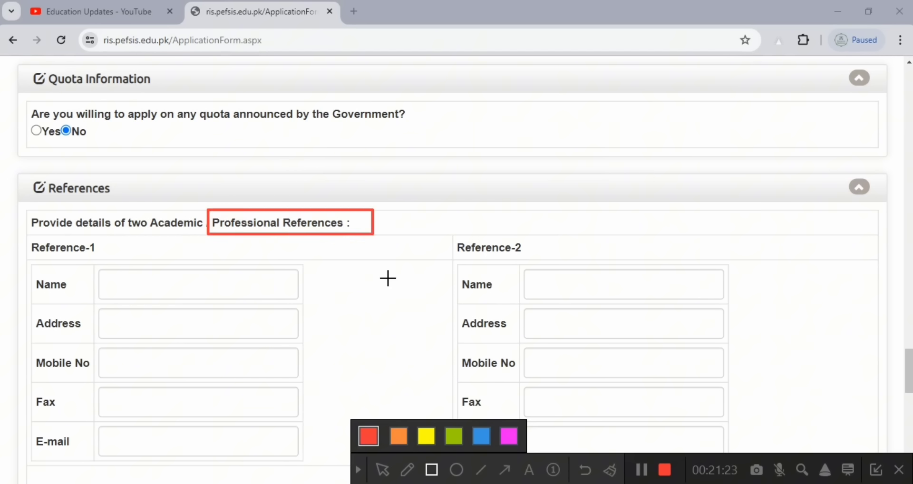
{"action": "left_click", "coordinate": [611, 475]}
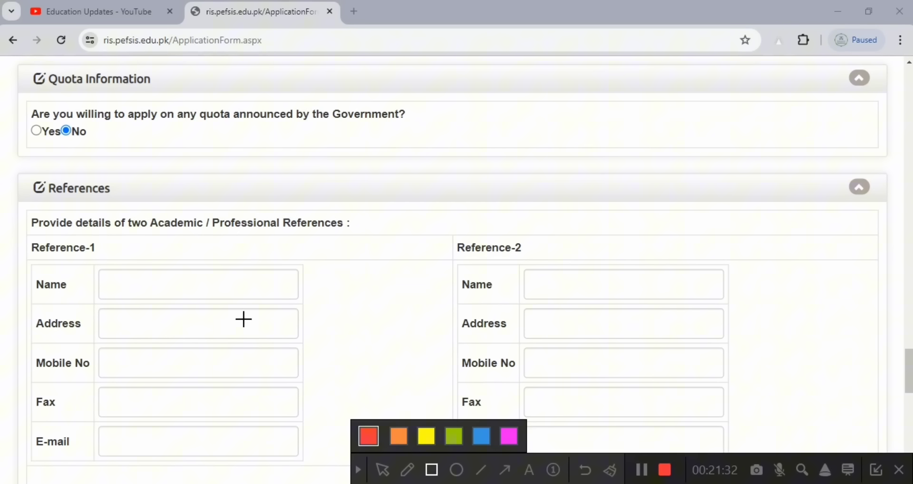
- Outline the Name, Address, Mobile No and E-mail fields of Reference-1 in red, and clear them
{"action": "left_click", "coordinate": [359, 471]}
{"action": "scroll", "coordinate": [627, 473], "scroll_direction": "down", "scroll_amount": 2}
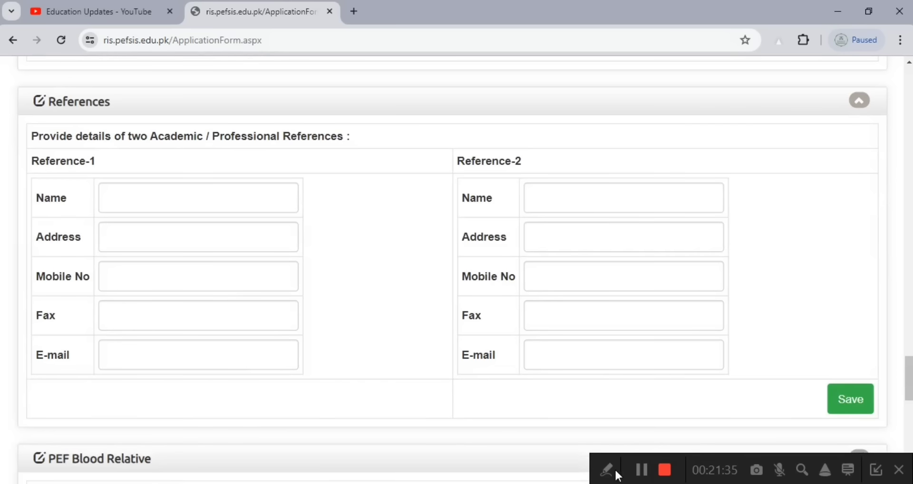
{"action": "left_click", "coordinate": [615, 470]}
{"action": "left_click", "coordinate": [432, 470]}
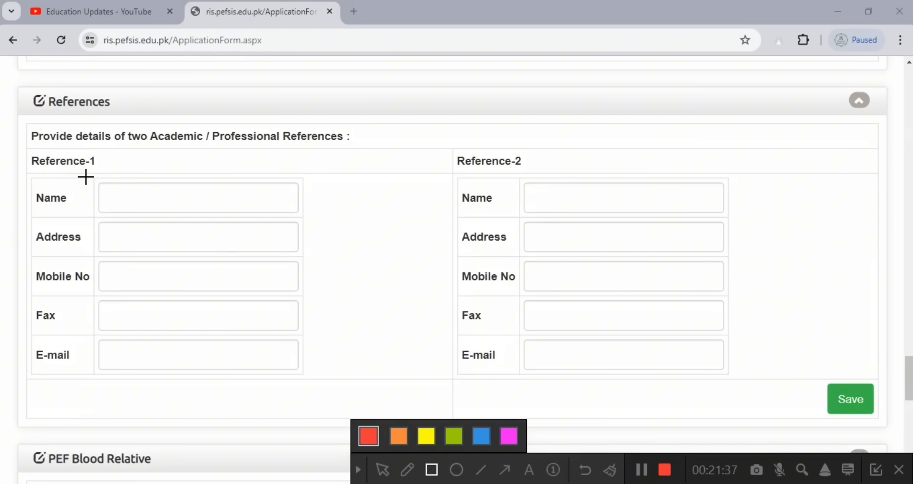
{"action": "left_click_drag", "start_coordinate": [83, 172], "coordinate": [348, 209]}
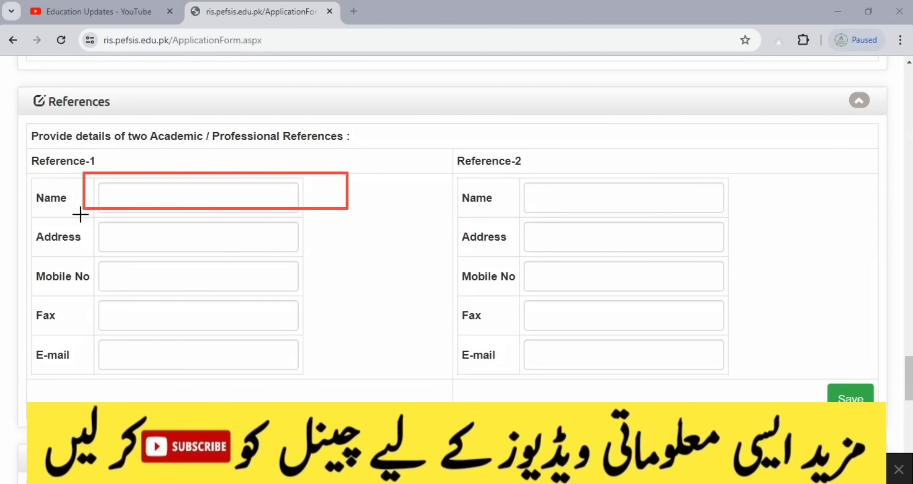
{"action": "left_click_drag", "start_coordinate": [79, 214], "coordinate": [381, 252]}
{"action": "left_click_drag", "start_coordinate": [92, 258], "coordinate": [334, 295]}
{"action": "left_click_drag", "start_coordinate": [86, 340], "coordinate": [319, 395]}
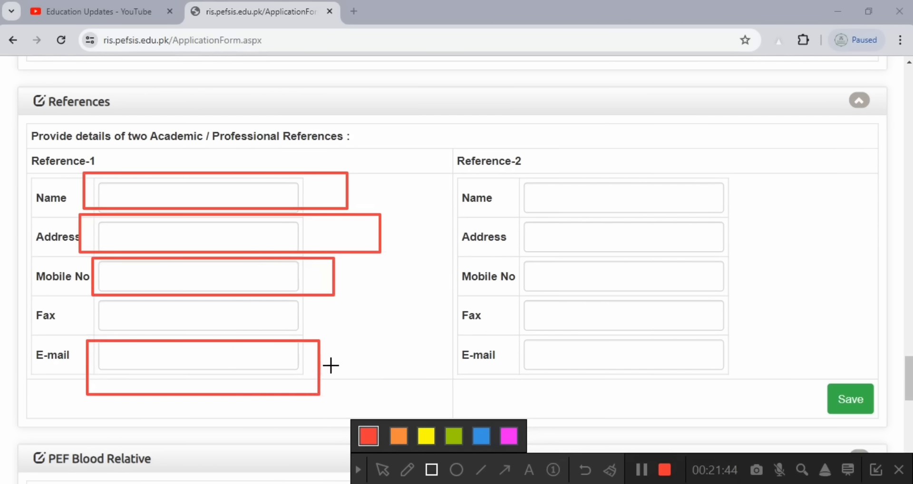
{"action": "left_click", "coordinate": [609, 470]}
- Outline the whole Reference-2 block in red, clear it and close the drawing tools
{"action": "mouse_move", "coordinate": [444, 152]}
{"action": "left_mouse_down"}
{"action": "mouse_move", "coordinate": [623, 323]}
{"action": "mouse_move", "coordinate": [762, 375]}
{"action": "left_mouse_up"}
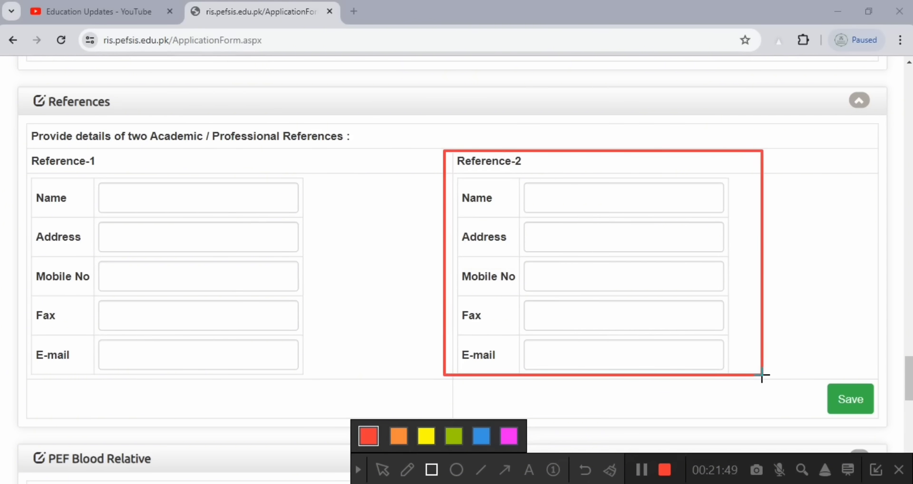
{"action": "left_click", "coordinate": [609, 470]}
{"action": "left_click", "coordinate": [358, 471]}
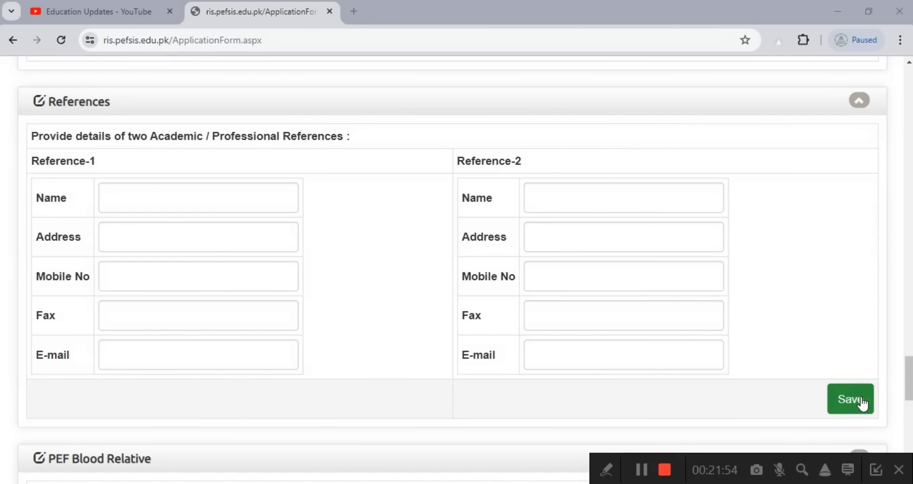
- Outline the Attachments heading with a red rectangle and clear it
{"action": "left_click", "coordinate": [642, 470]}
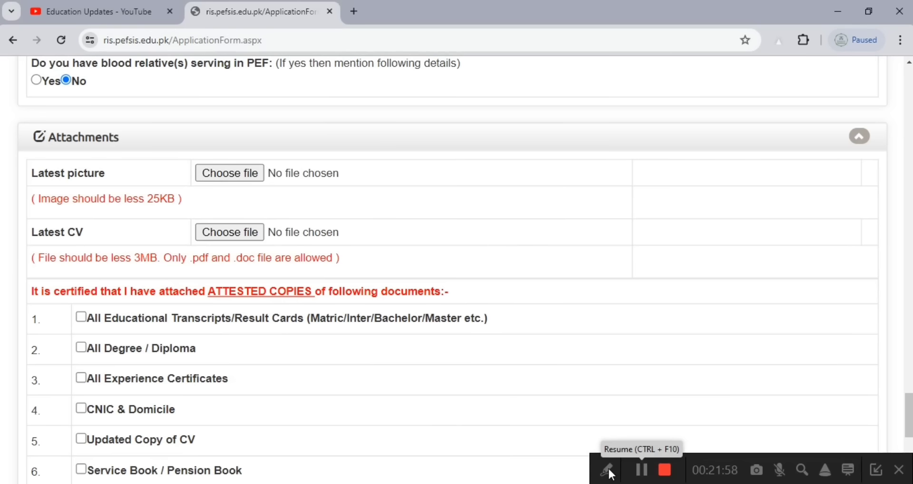
{"action": "left_click", "coordinate": [607, 469]}
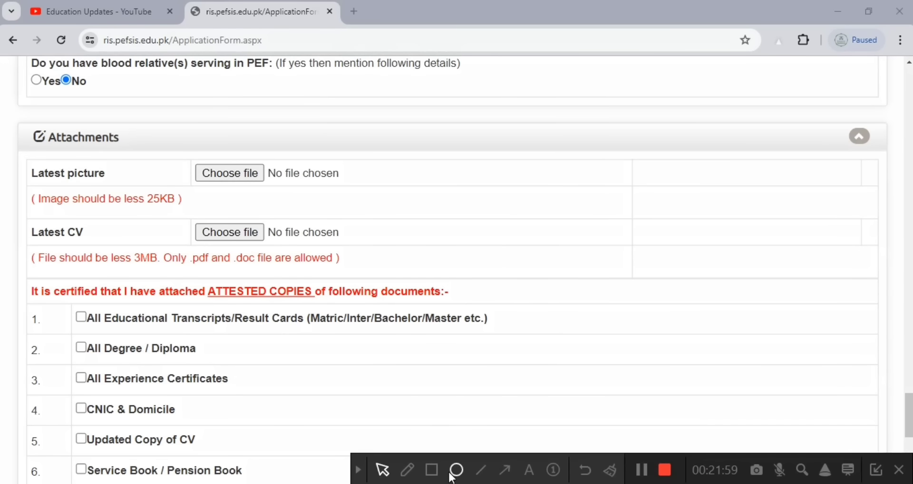
{"action": "left_click", "coordinate": [431, 470]}
{"action": "mouse_move", "coordinate": [10, 110]}
{"action": "left_mouse_down"}
{"action": "mouse_move", "coordinate": [21, 125]}
{"action": "mouse_move", "coordinate": [214, 155]}
{"action": "left_mouse_up"}
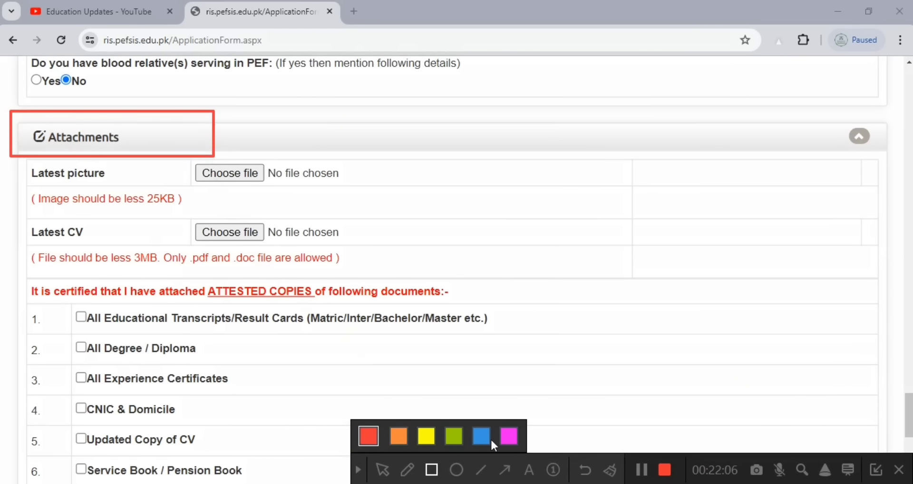
{"action": "left_click", "coordinate": [609, 470]}
- Outline the Latest picture row and its image size note in red, and clear both rectangles
{"action": "left_click", "coordinate": [23, 159]}
{"action": "left_click_drag", "start_coordinate": [41, 168], "coordinate": [382, 187]}
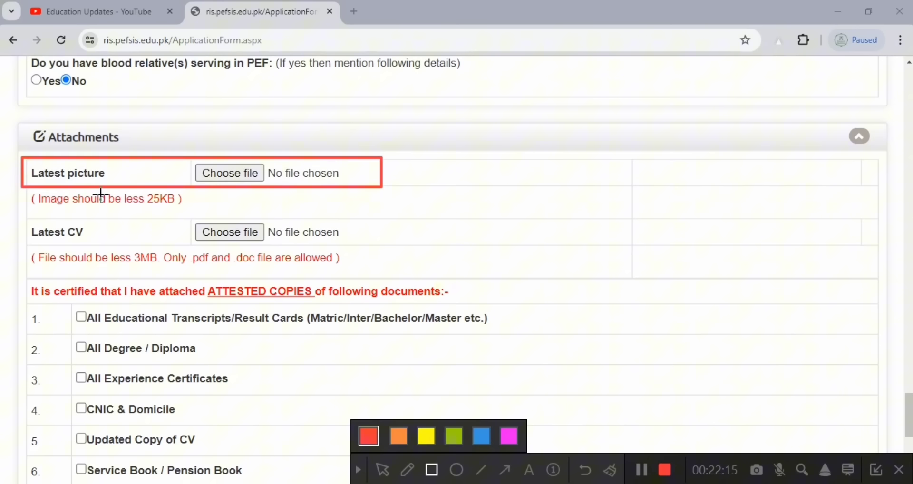
{"action": "mouse_move", "coordinate": [24, 191]}
{"action": "left_mouse_down"}
{"action": "mouse_move", "coordinate": [96, 210]}
{"action": "mouse_move", "coordinate": [230, 207]}
{"action": "left_mouse_up"}
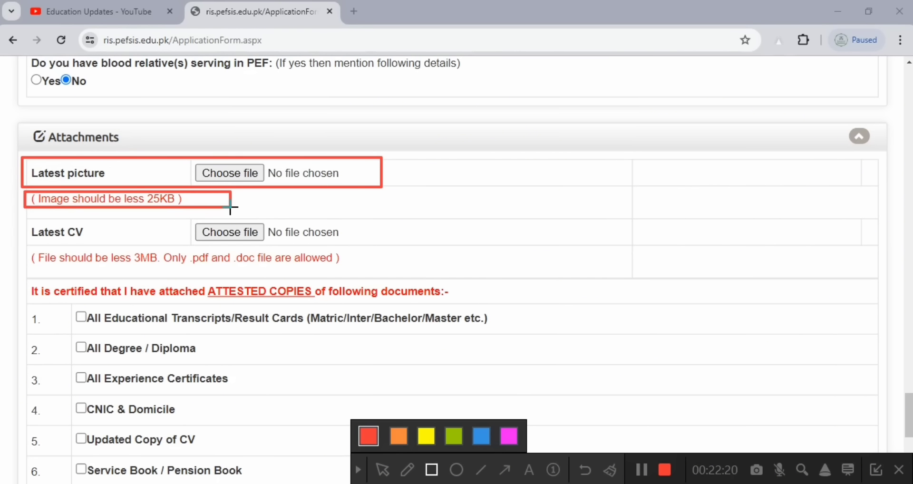
{"action": "left_click", "coordinate": [610, 470]}
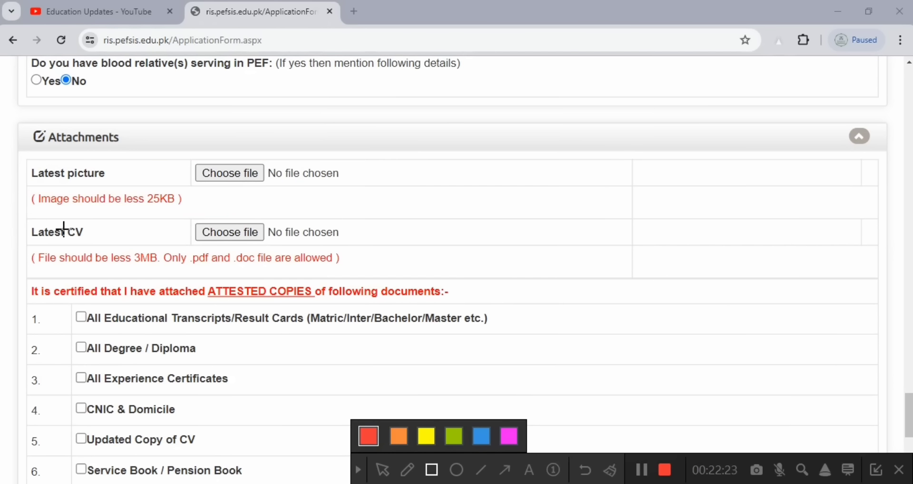
- Outline the Latest CV file chooser in red, clear the rectangle and close the drawing tools
{"action": "left_click_drag", "start_coordinate": [187, 217], "coordinate": [387, 247]}
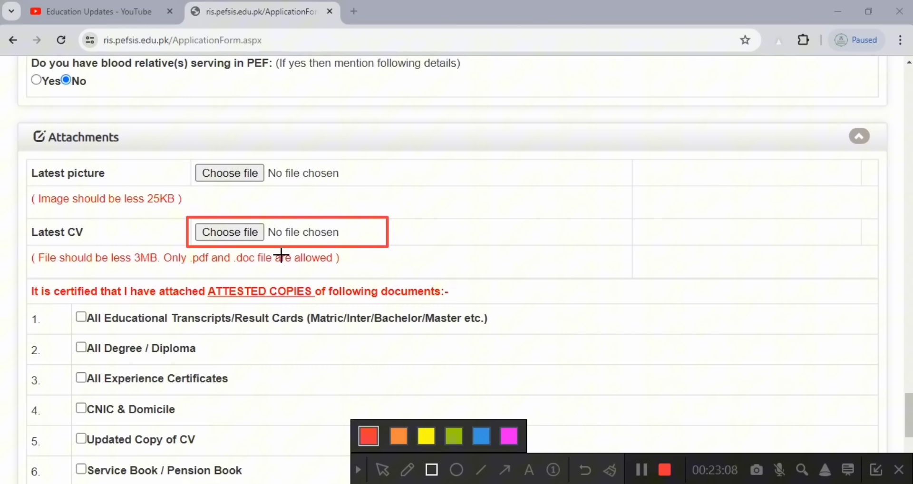
{"action": "left_click", "coordinate": [610, 471]}
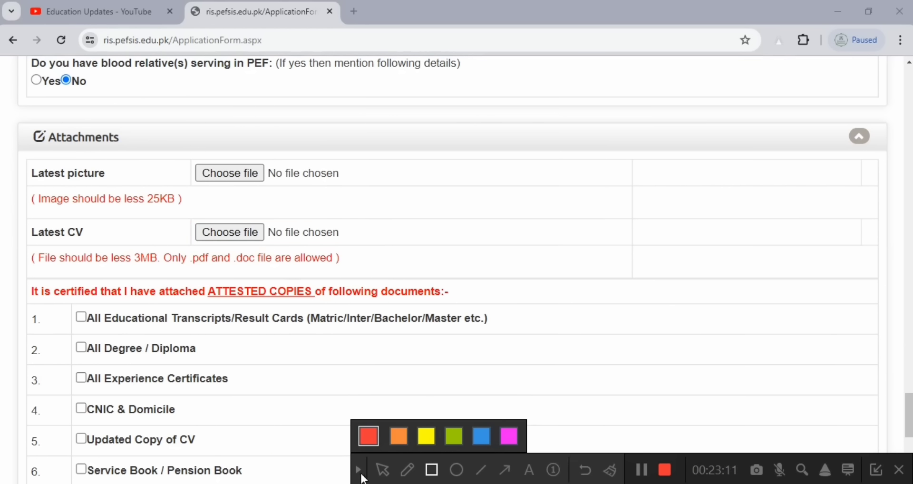
{"action": "left_click", "coordinate": [359, 472]}
- Outline the All Educational Transcripts/Result Cards and All Degree / Diploma items in red, clear them and close the drawing tools
{"action": "scroll", "coordinate": [256, 423], "scroll_direction": "down", "scroll_amount": 4}
{"action": "scroll", "coordinate": [58, 184], "scroll_direction": "up", "scroll_amount": 2}
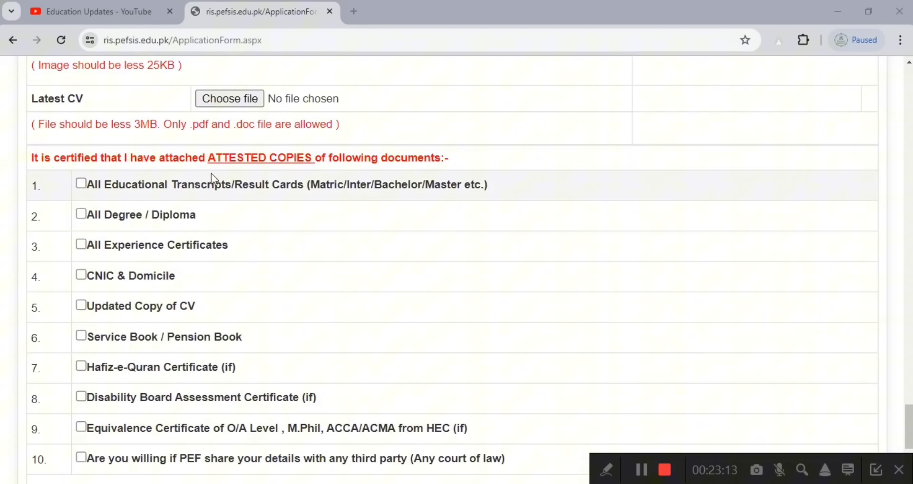
{"action": "left_click", "coordinate": [606, 470]}
{"action": "left_click", "coordinate": [432, 470]}
{"action": "mouse_move", "coordinate": [74, 168]}
{"action": "left_mouse_down"}
{"action": "mouse_move", "coordinate": [81, 183]}
{"action": "mouse_move", "coordinate": [414, 202]}
{"action": "mouse_move", "coordinate": [584, 199]}
{"action": "left_mouse_up"}
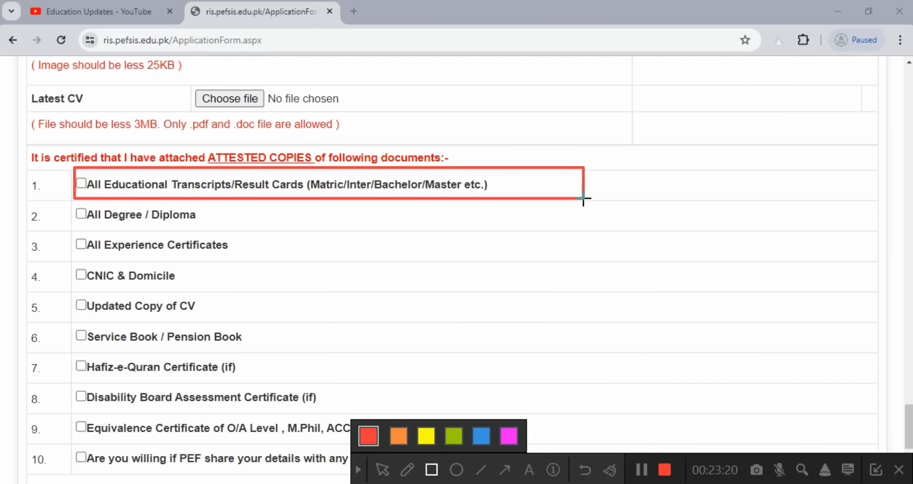
{"action": "mouse_move", "coordinate": [61, 200]}
{"action": "left_mouse_down"}
{"action": "mouse_move", "coordinate": [276, 232]}
{"action": "mouse_move", "coordinate": [288, 224]}
{"action": "left_mouse_up"}
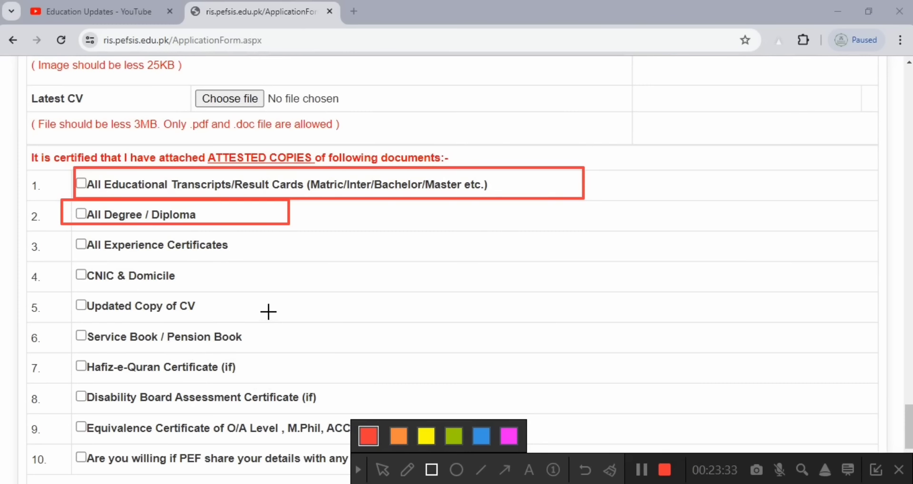
{"action": "left_click", "coordinate": [610, 471]}
{"action": "left_click", "coordinate": [358, 470]}
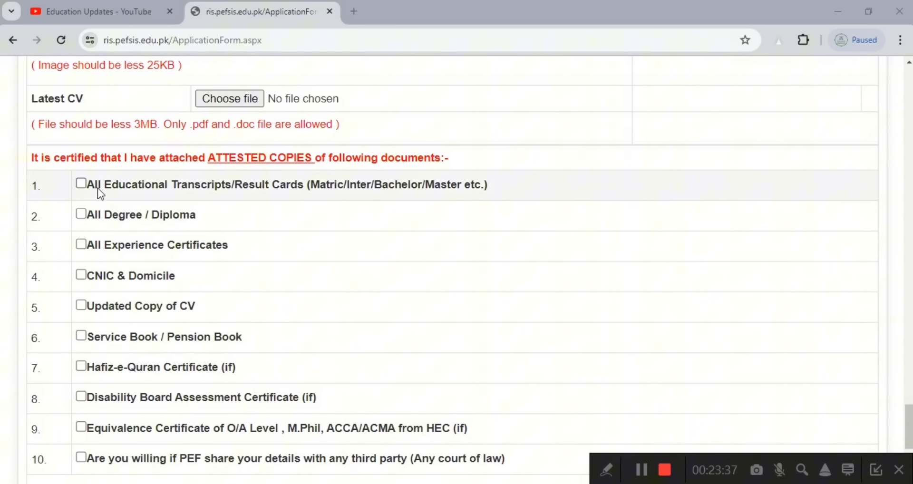
- Certify the attested copies of educational transcripts, degree/diploma, experience certificates, CNIC & Domicile, and updated CV
{"action": "left_click", "coordinate": [81, 183]}
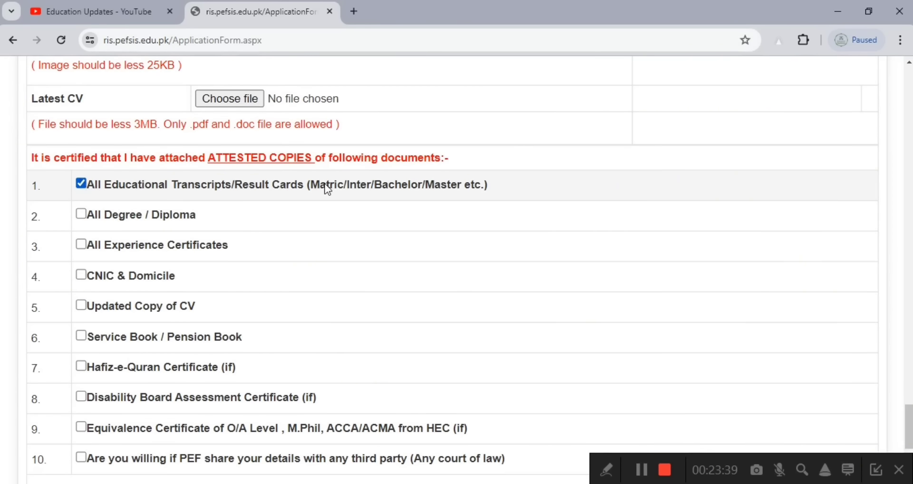
{"action": "left_click", "coordinate": [81, 214]}
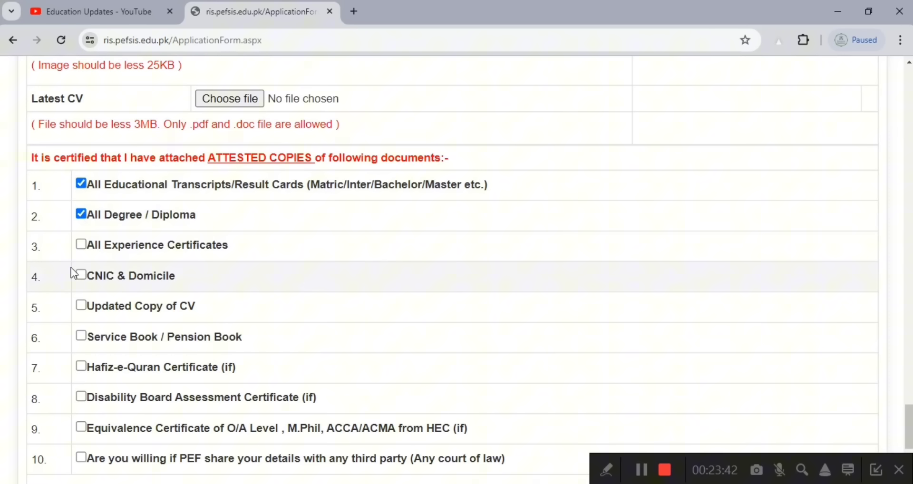
{"action": "left_click", "coordinate": [81, 244]}
{"action": "left_click", "coordinate": [80, 276]}
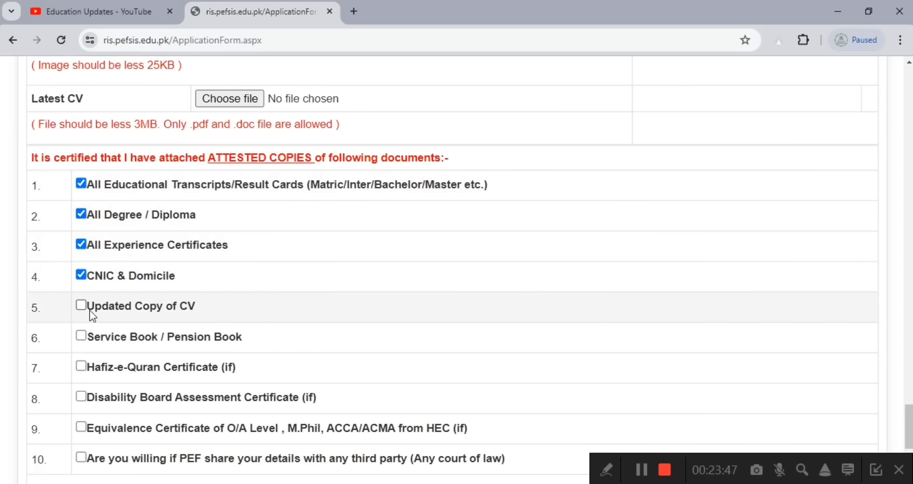
{"action": "left_click", "coordinate": [82, 306]}
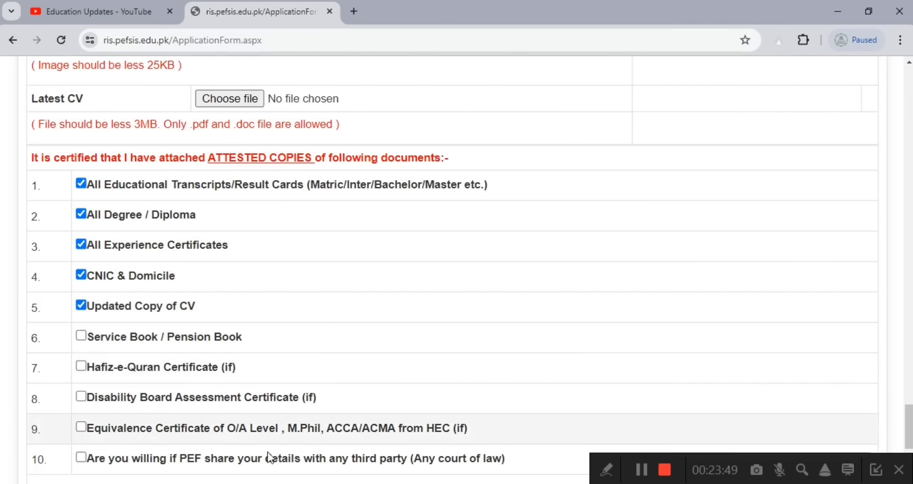
- Outline the Service Book / Pension Book item in red, clear the rectangle and close the drawing tools
{"action": "left_click", "coordinate": [606, 470]}
{"action": "left_click", "coordinate": [430, 471]}
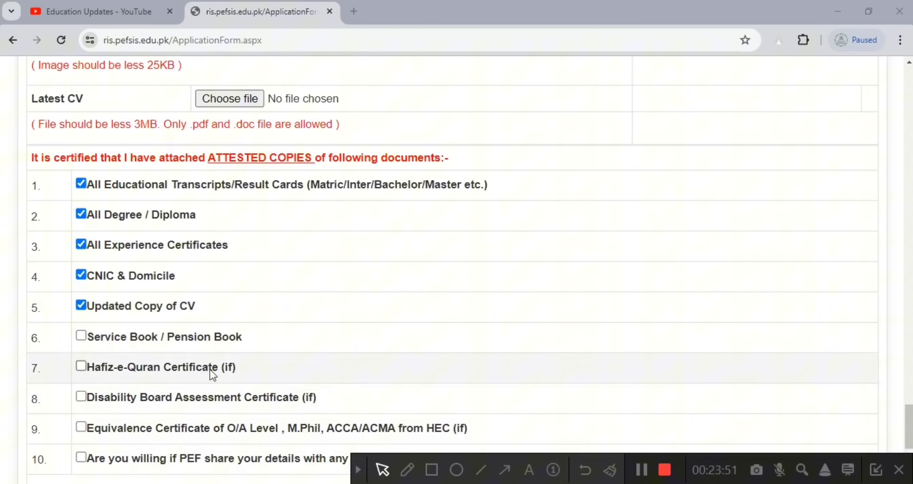
{"action": "mouse_move", "coordinate": [67, 320]}
{"action": "left_mouse_down"}
{"action": "mouse_move", "coordinate": [98, 351]}
{"action": "mouse_move", "coordinate": [337, 347]}
{"action": "left_mouse_up"}
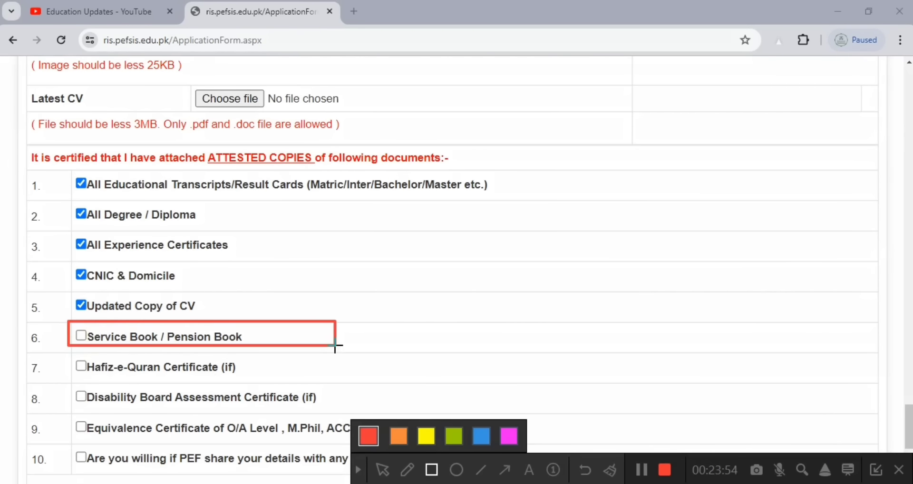
{"action": "left_click", "coordinate": [589, 474]}
{"action": "left_click", "coordinate": [358, 470]}
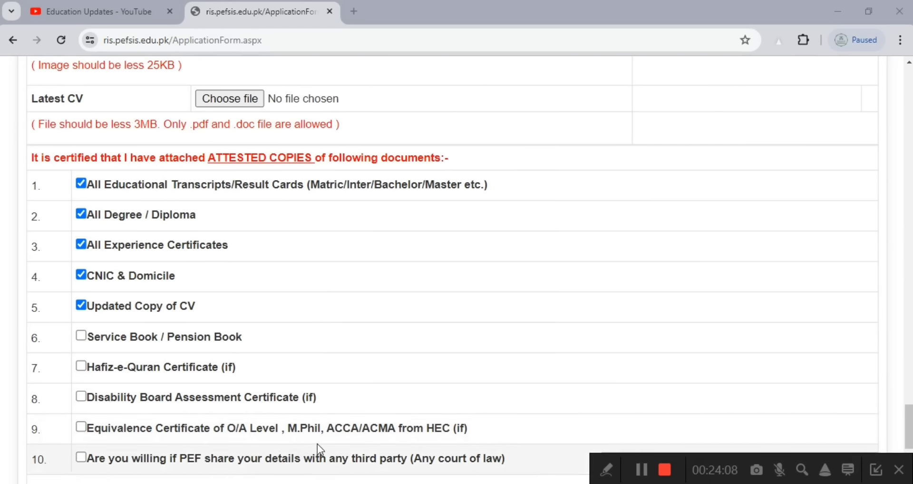
- Outline the Undertaking / Declaration heading in red and clear the rectangle
{"action": "scroll", "coordinate": [149, 450], "scroll_direction": "down", "scroll_amount": 1}
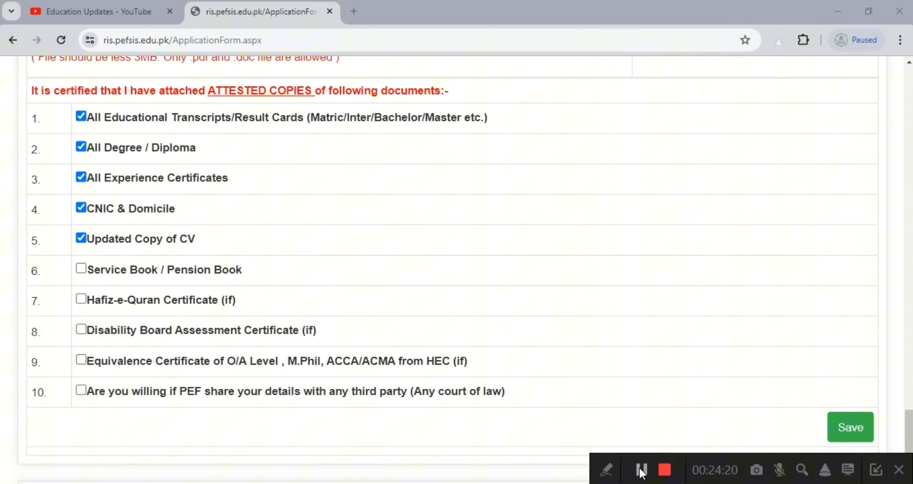
{"action": "scroll", "coordinate": [405, 288], "scroll_direction": "down", "scroll_amount": 2}
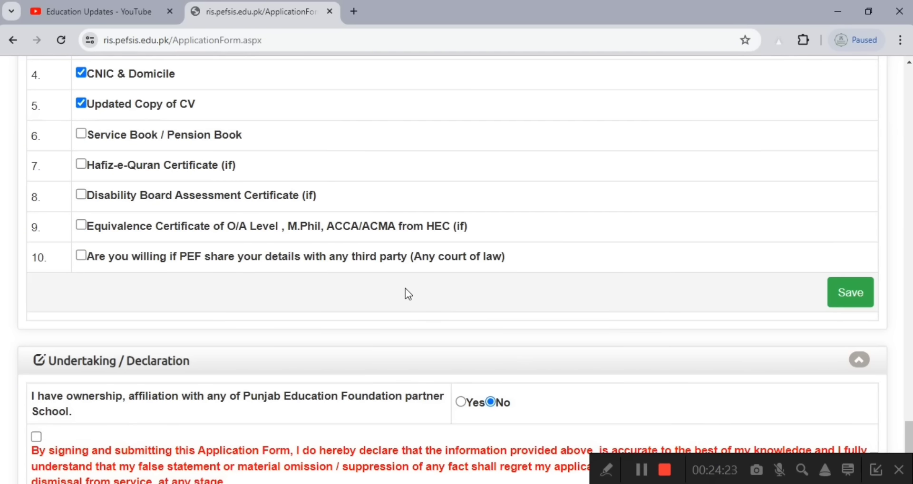
{"action": "scroll", "coordinate": [405, 288], "scroll_direction": "down", "scroll_amount": 2}
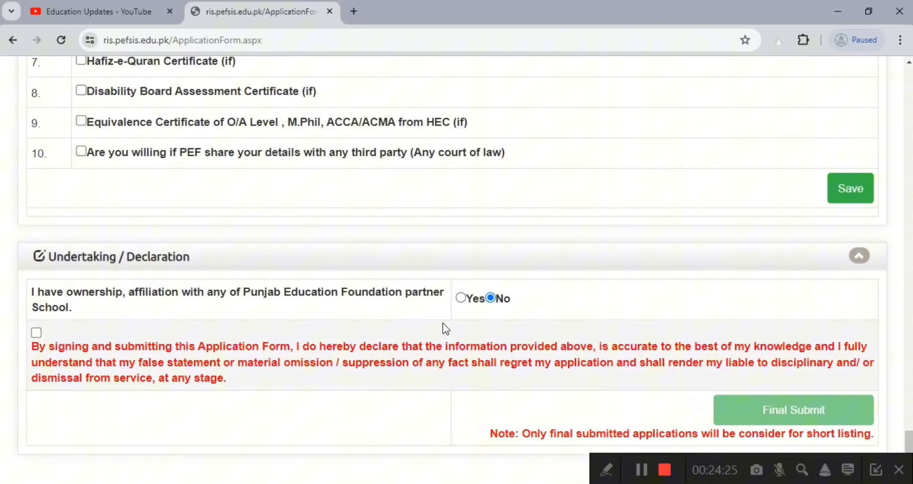
{"action": "left_click", "coordinate": [606, 470]}
{"action": "left_click", "coordinate": [431, 470]}
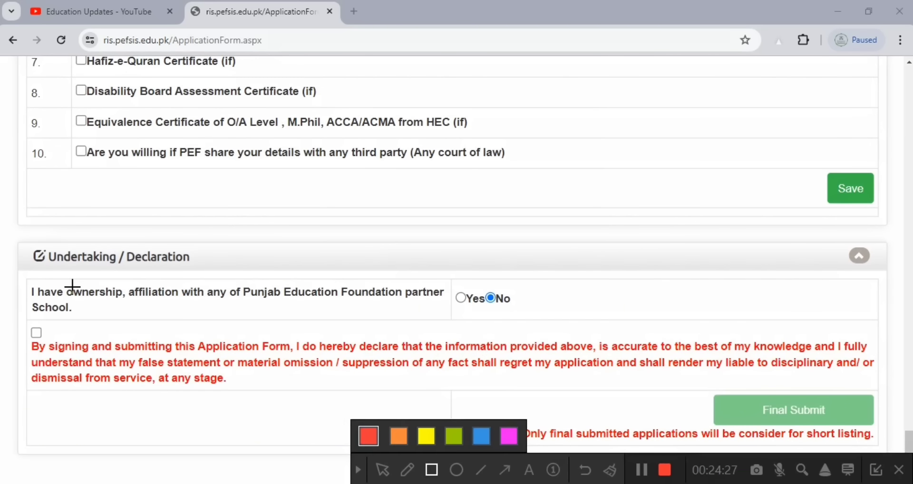
{"action": "left_click_drag", "start_coordinate": [20, 242], "coordinate": [212, 279]}
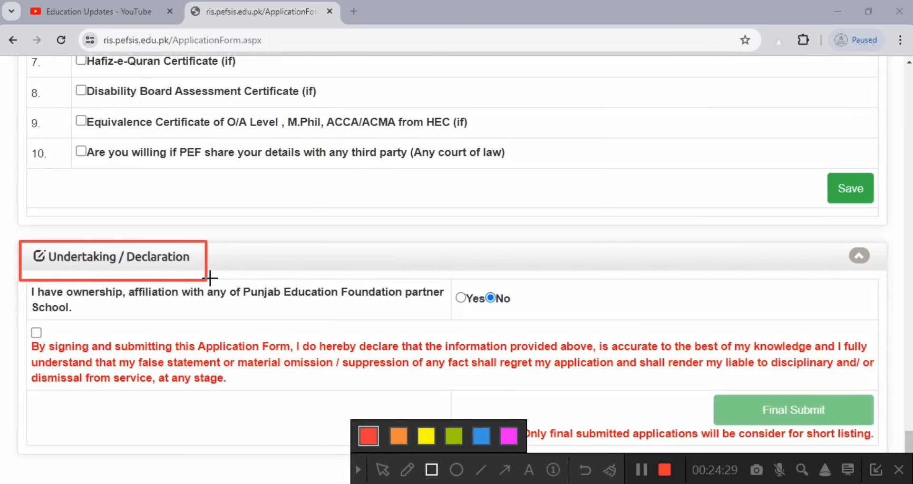
{"action": "left_click", "coordinate": [612, 469]}
- Outline the partner school ownership statement and the declaration checkbox in red, clearing each rectangle
{"action": "left_click_drag", "start_coordinate": [65, 307], "coordinate": [447, 323]}
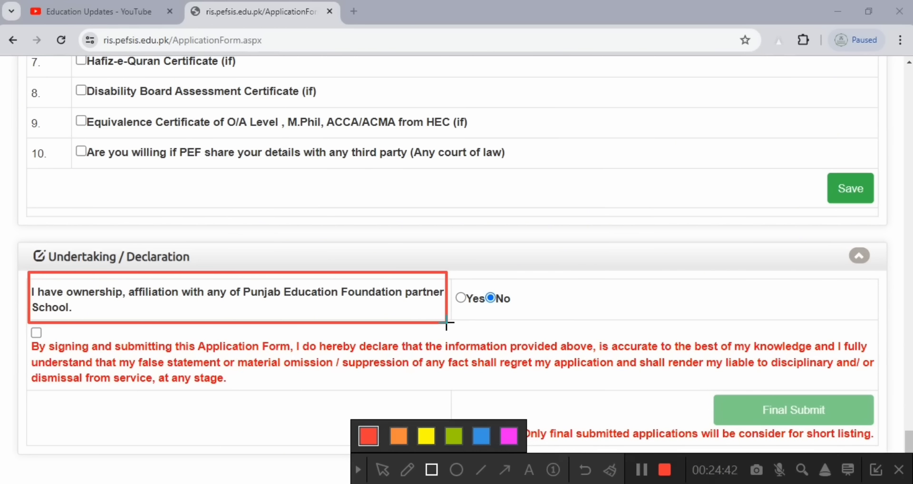
{"action": "left_click", "coordinate": [610, 470]}
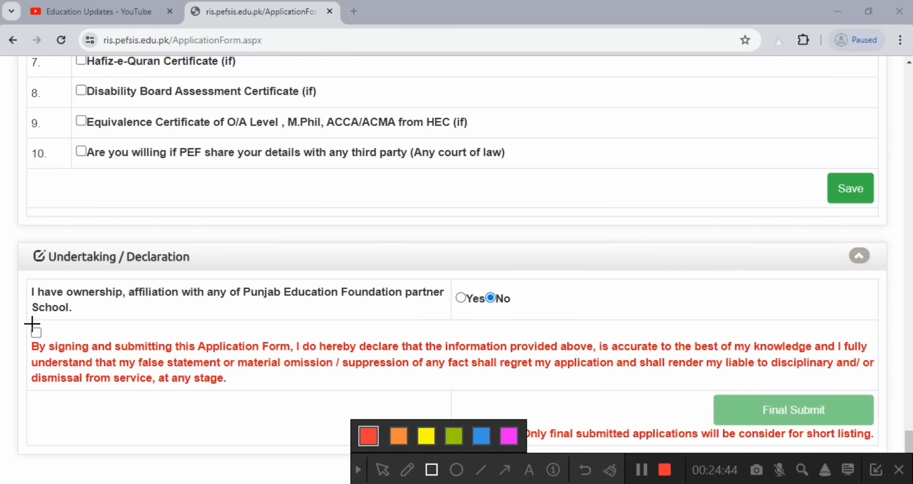
{"action": "left_click_drag", "start_coordinate": [26, 323], "coordinate": [51, 340]}
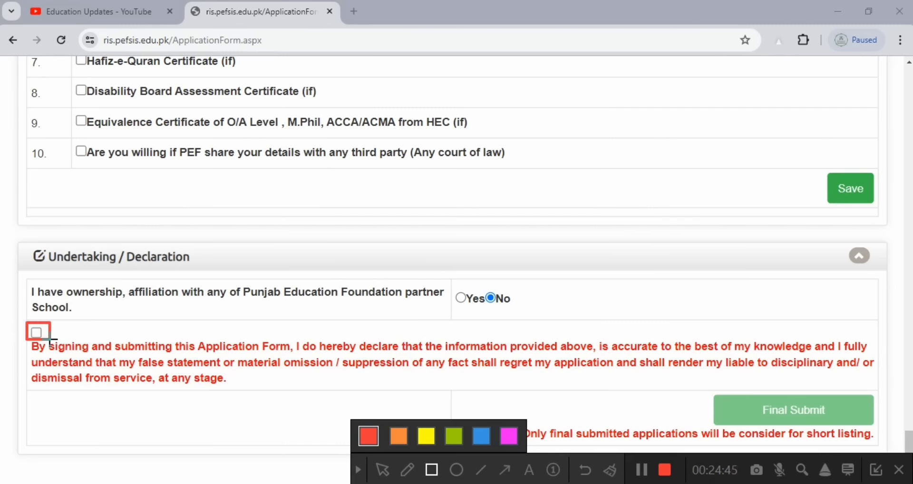
{"action": "left_click", "coordinate": [611, 469]}
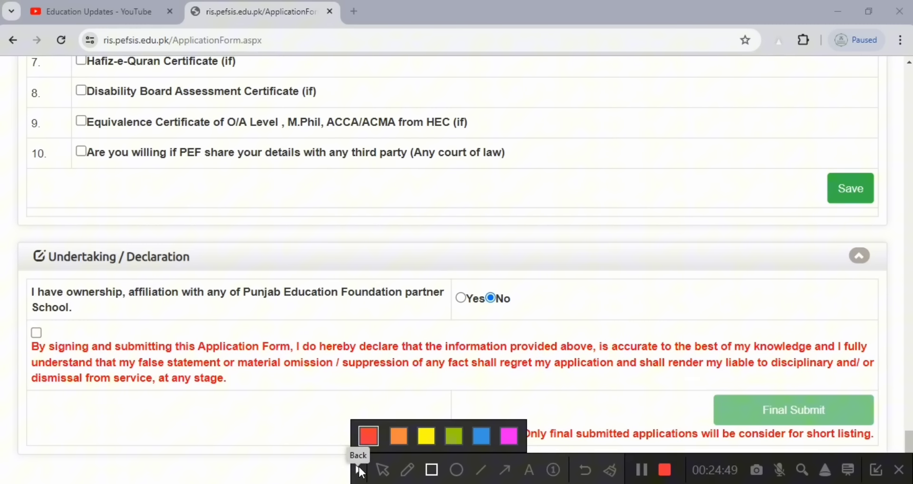
- Draw a long red arrow pointing at the declaration checkbox and clear it
{"action": "left_click", "coordinate": [505, 470]}
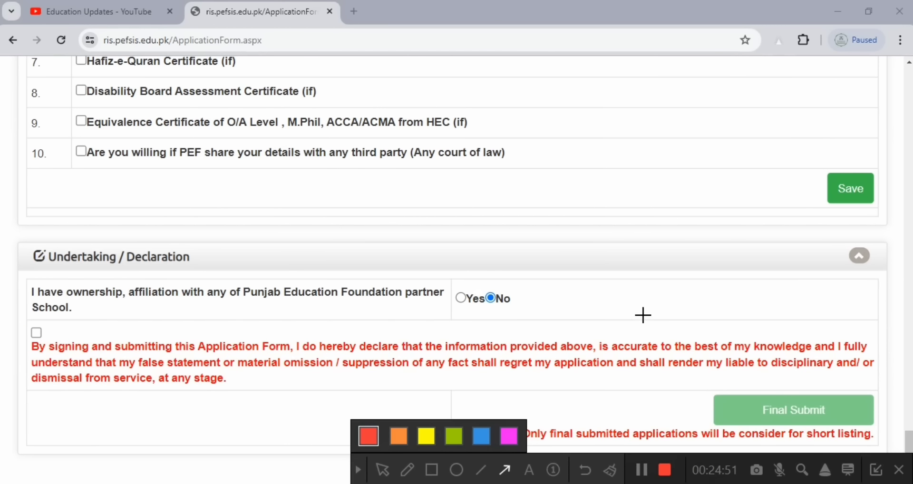
{"action": "mouse_move", "coordinate": [759, 309]}
{"action": "left_mouse_down"}
{"action": "mouse_move", "coordinate": [438, 328]}
{"action": "mouse_move", "coordinate": [43, 333]}
{"action": "left_mouse_up"}
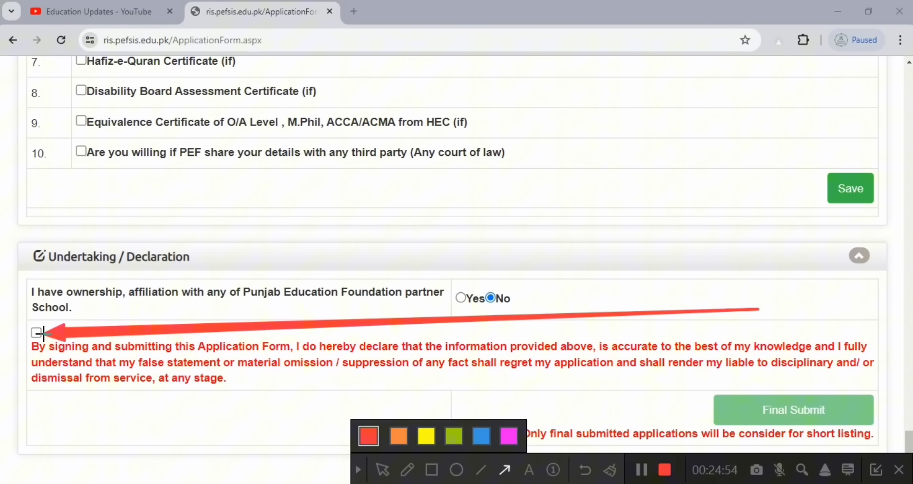
{"action": "left_click", "coordinate": [610, 471]}
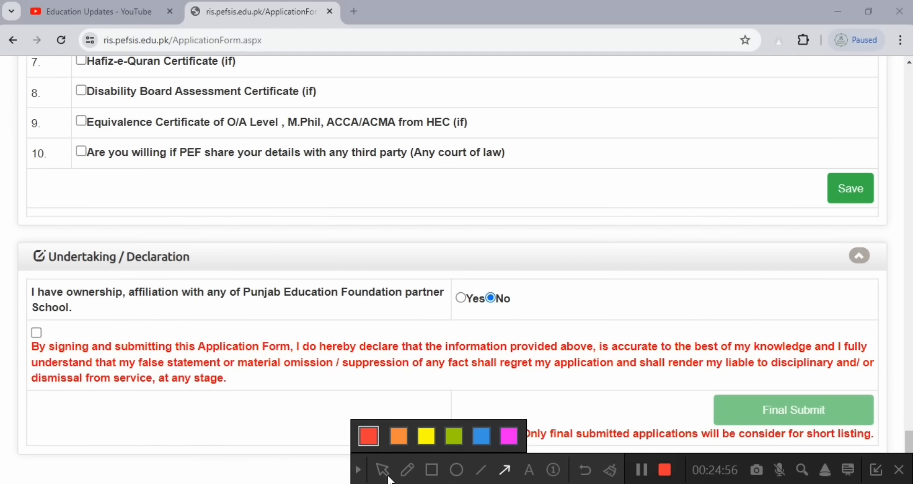
- Try to tick the declaration checkbox, and enlarge the area around Final Submit and its short-listing note
{"action": "left_click", "coordinate": [388, 477]}
{"action": "left_click", "coordinate": [37, 332]}
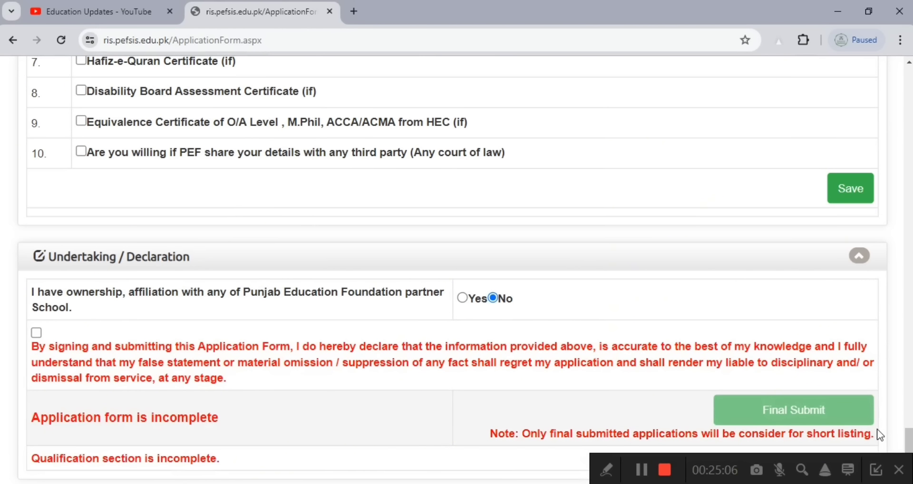
{"action": "scroll", "coordinate": [877, 429], "scroll_direction": "up", "scroll_amount": 5}
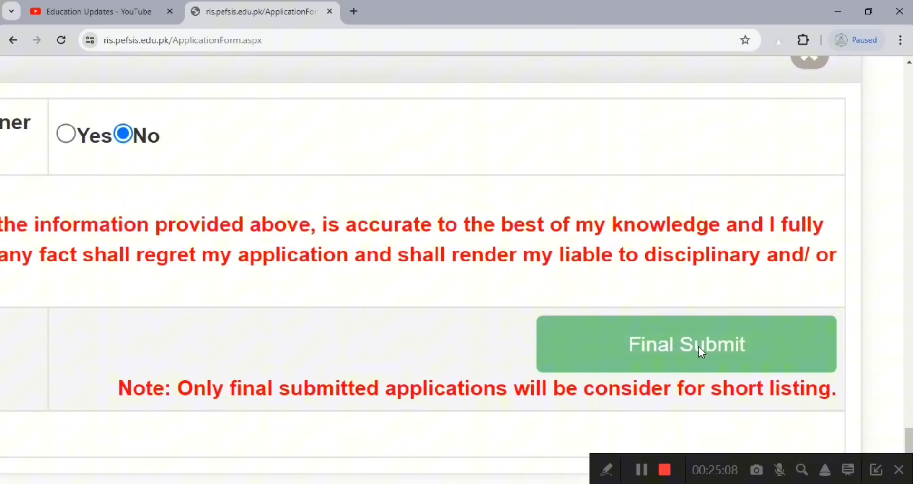
{"action": "scroll", "coordinate": [698, 346], "scroll_direction": "down", "scroll_amount": 5}
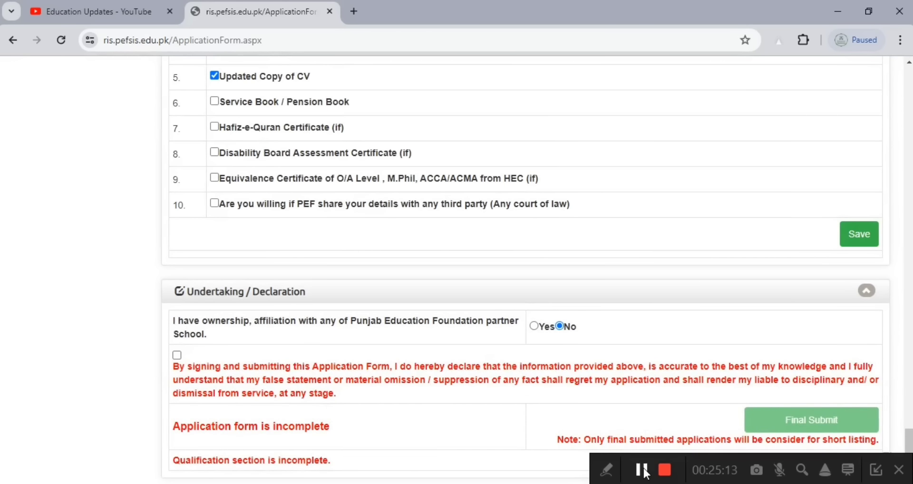
{"action": "scroll", "coordinate": [873, 440], "scroll_direction": "down", "scroll_amount": 2}
{"action": "scroll", "coordinate": [883, 411], "scroll_direction": "up", "scroll_amount": 5}
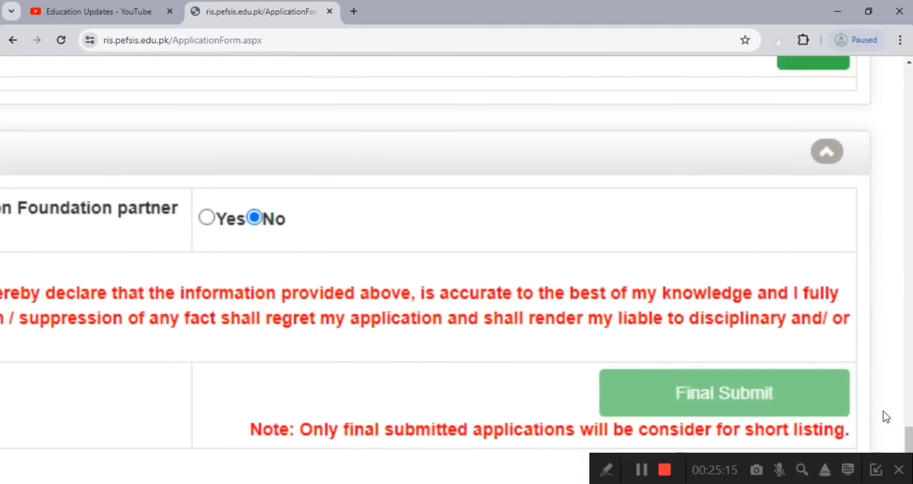
- Outline the application form and qualification section incompleteness messages with separate red rectangles, clear both, and close the annotation tools
{"action": "scroll", "coordinate": [666, 390], "scroll_direction": "down", "scroll_amount": 5}
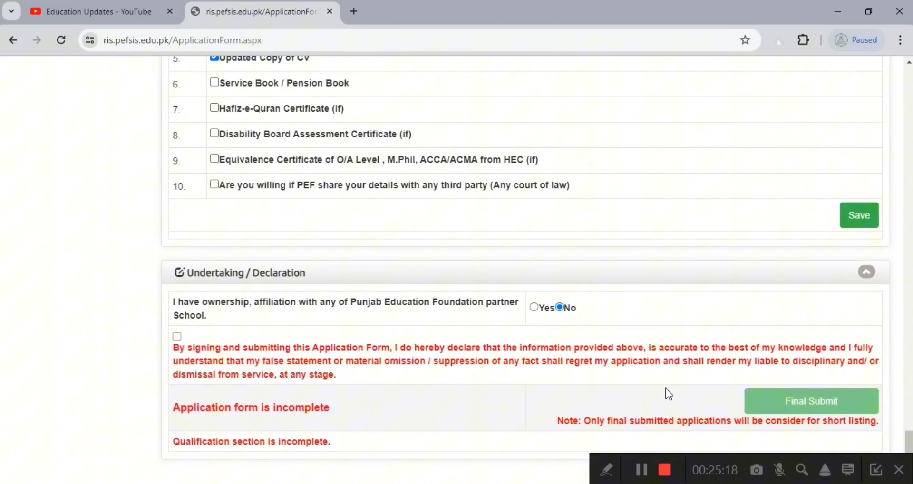
{"action": "left_click", "coordinate": [606, 469]}
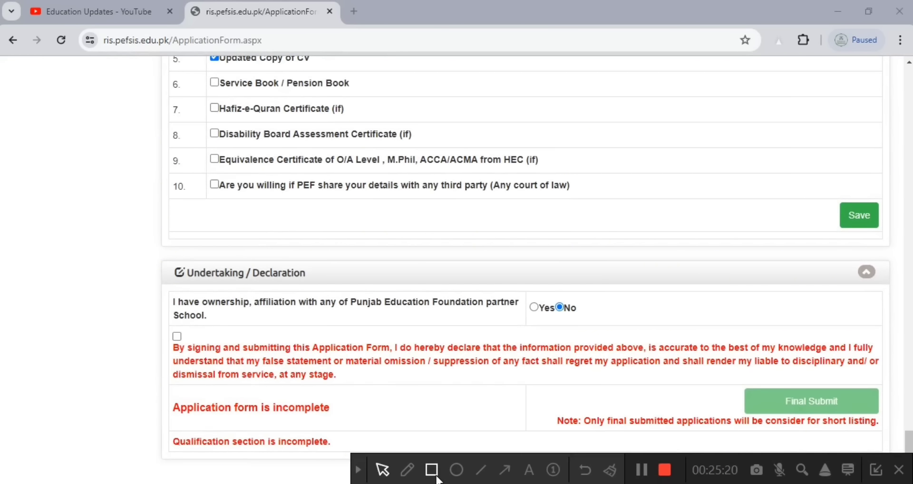
{"action": "left_click", "coordinate": [431, 469]}
{"action": "mouse_move", "coordinate": [153, 383]}
{"action": "left_mouse_down"}
{"action": "mouse_move", "coordinate": [379, 431]}
{"action": "mouse_move", "coordinate": [380, 417]}
{"action": "left_mouse_up"}
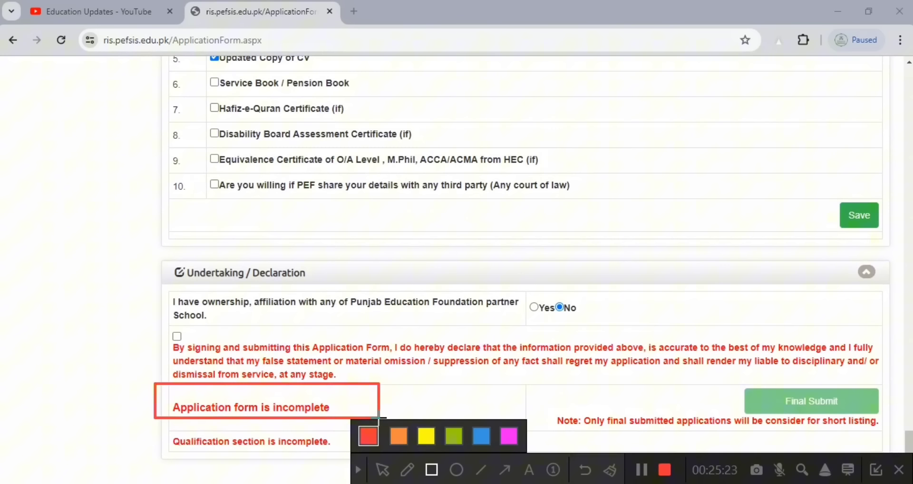
{"action": "left_click_drag", "start_coordinate": [166, 428], "coordinate": [338, 460]}
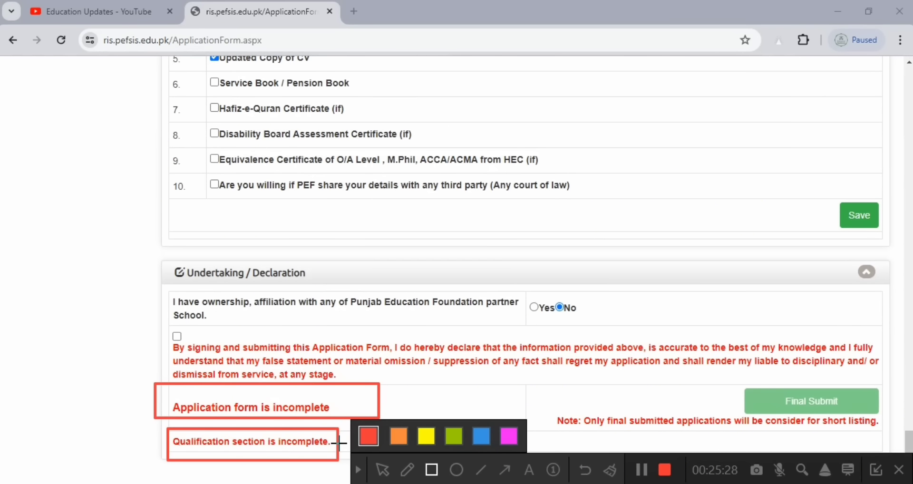
{"action": "left_click", "coordinate": [609, 471]}
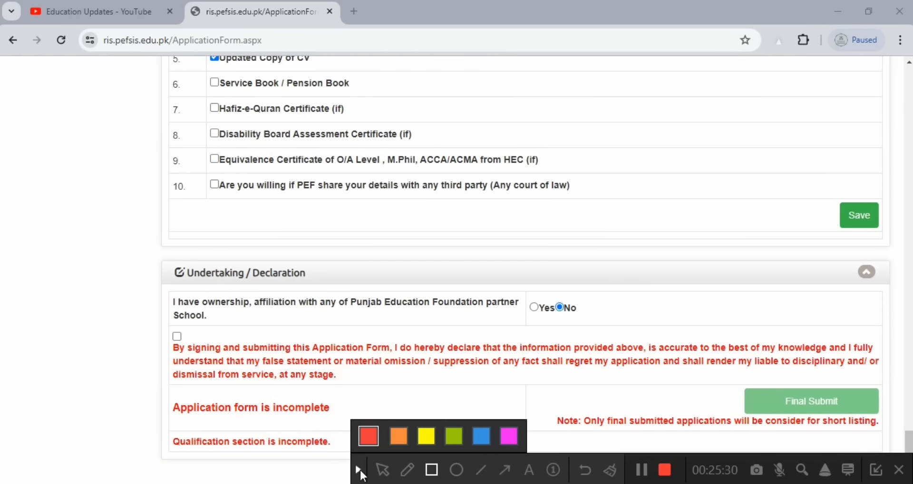
{"action": "left_click", "coordinate": [358, 470]}
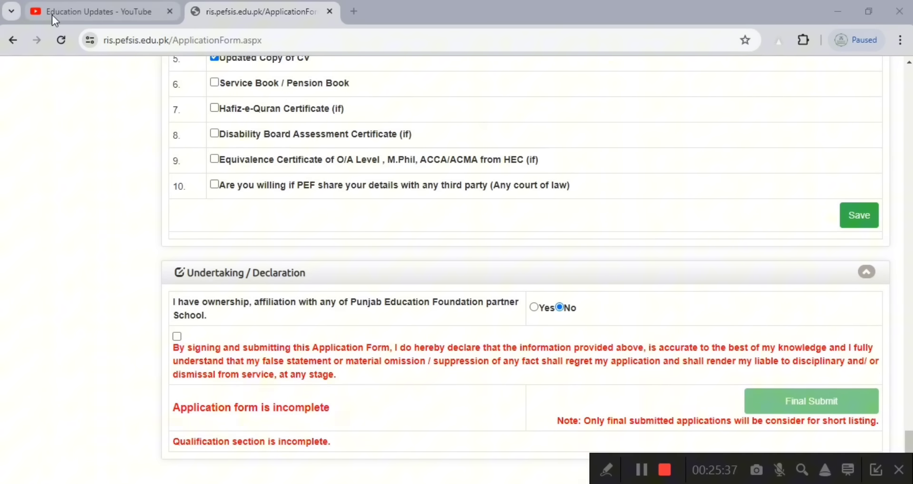
- Switch to the Education Updates YouTube channel and look through its latest videos, returning to the channel header
{"action": "left_click", "coordinate": [75, 11]}
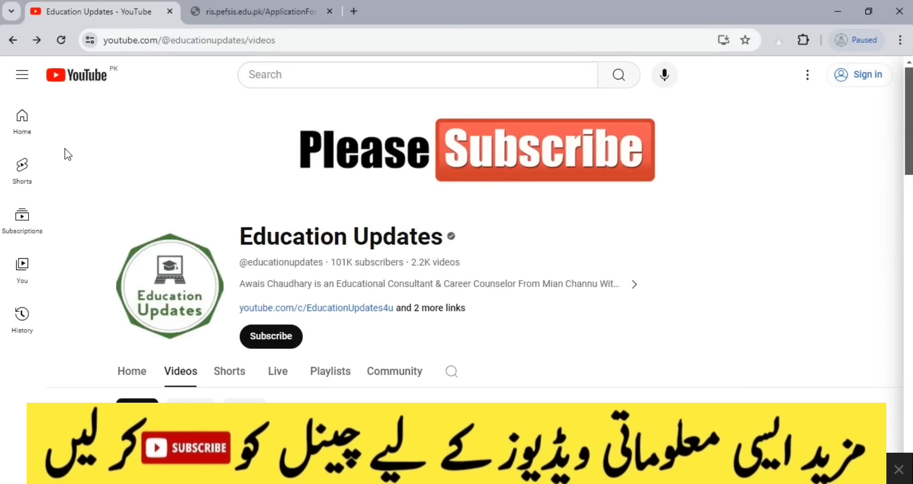
{"action": "scroll", "coordinate": [64, 148], "scroll_direction": "down", "scroll_amount": 10}
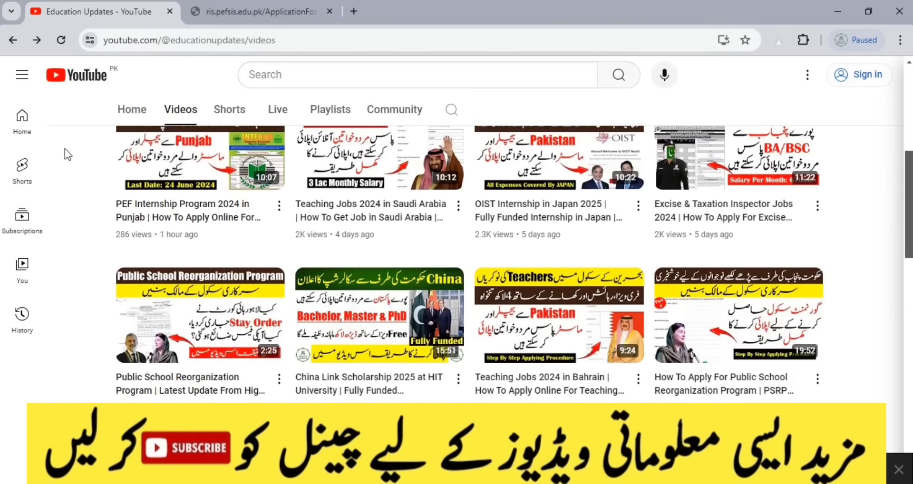
{"action": "scroll", "coordinate": [65, 148], "scroll_direction": "down", "scroll_amount": 3}
{"action": "scroll", "coordinate": [65, 148], "scroll_direction": "up", "scroll_amount": 12}
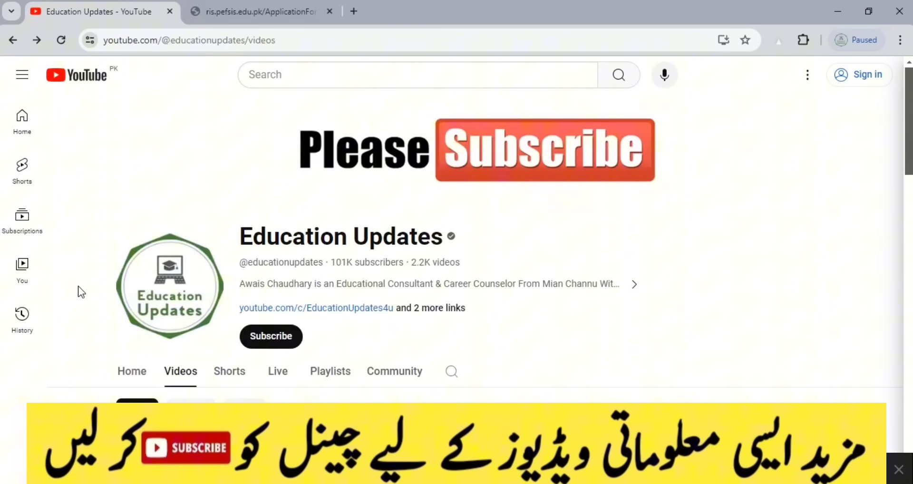
{"action": "scroll", "coordinate": [78, 286], "scroll_direction": "down", "scroll_amount": 1}
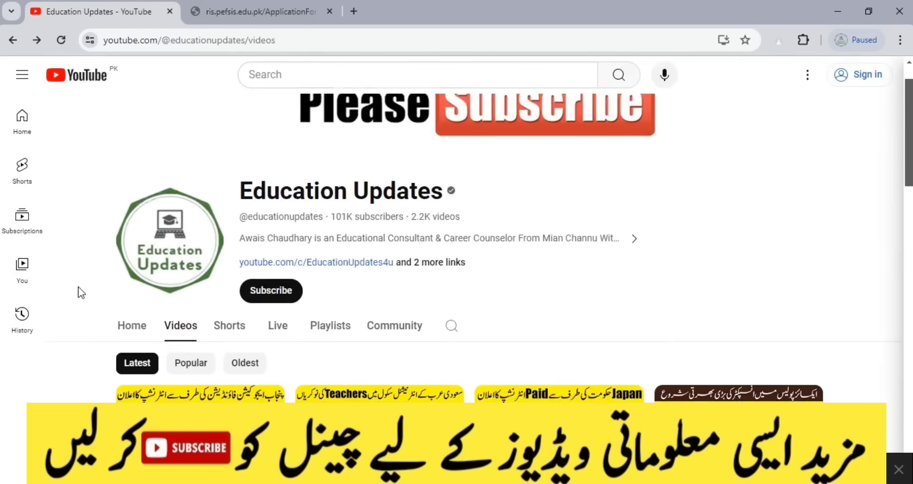
{"action": "scroll", "coordinate": [79, 288], "scroll_direction": "down", "scroll_amount": 5}
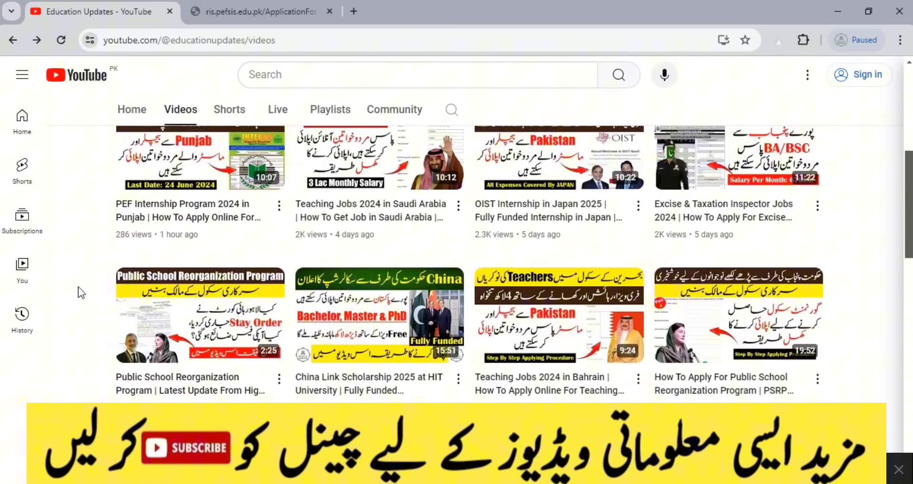
{"action": "scroll", "coordinate": [81, 292], "scroll_direction": "down", "scroll_amount": 8}
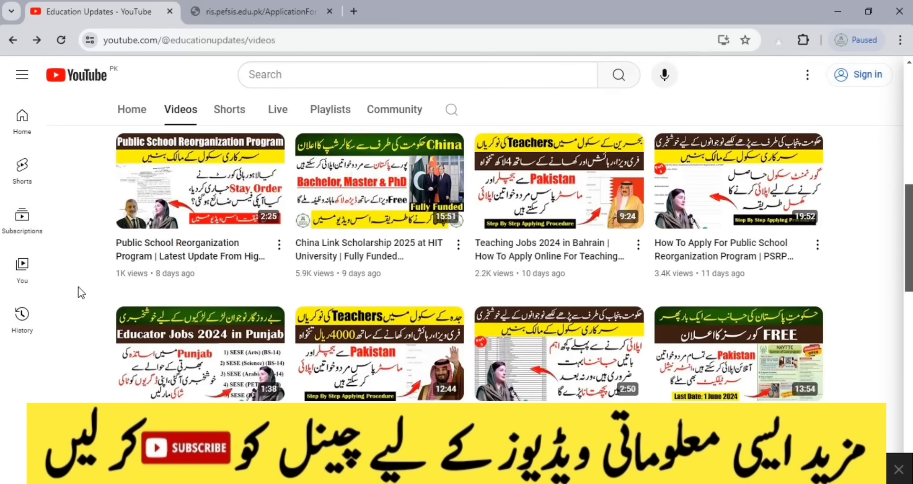
{"action": "scroll", "coordinate": [81, 293], "scroll_direction": "down", "scroll_amount": 3}
{"action": "scroll", "coordinate": [81, 292], "scroll_direction": "up", "scroll_amount": 15}
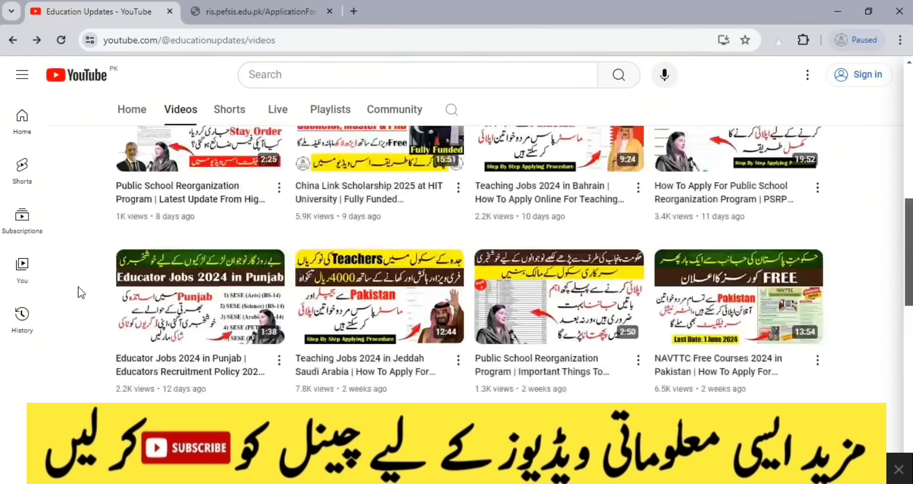
{"action": "scroll", "coordinate": [79, 291], "scroll_direction": "up", "scroll_amount": 2}
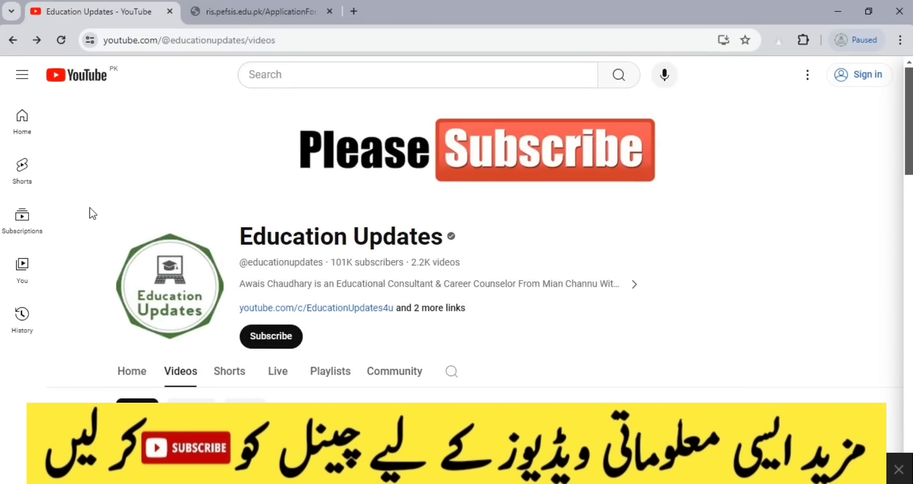